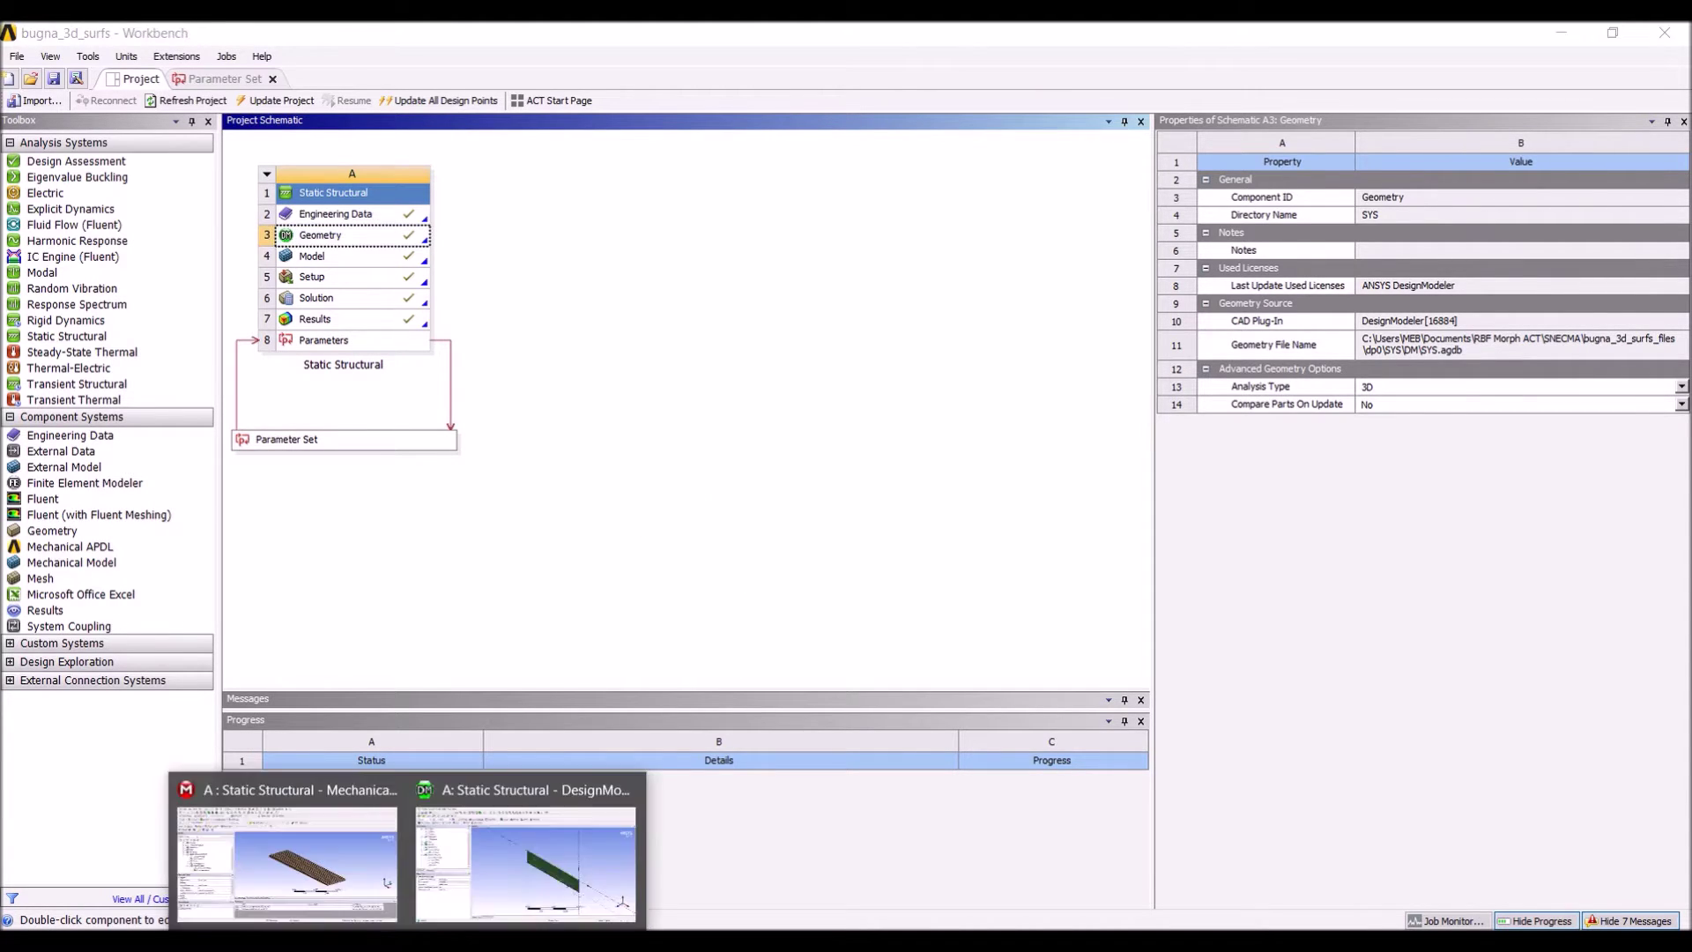
# Bring the running 'A: Static Structural - Mechanical' session to the front from the taskbar.
pyautogui.click(357, 901)
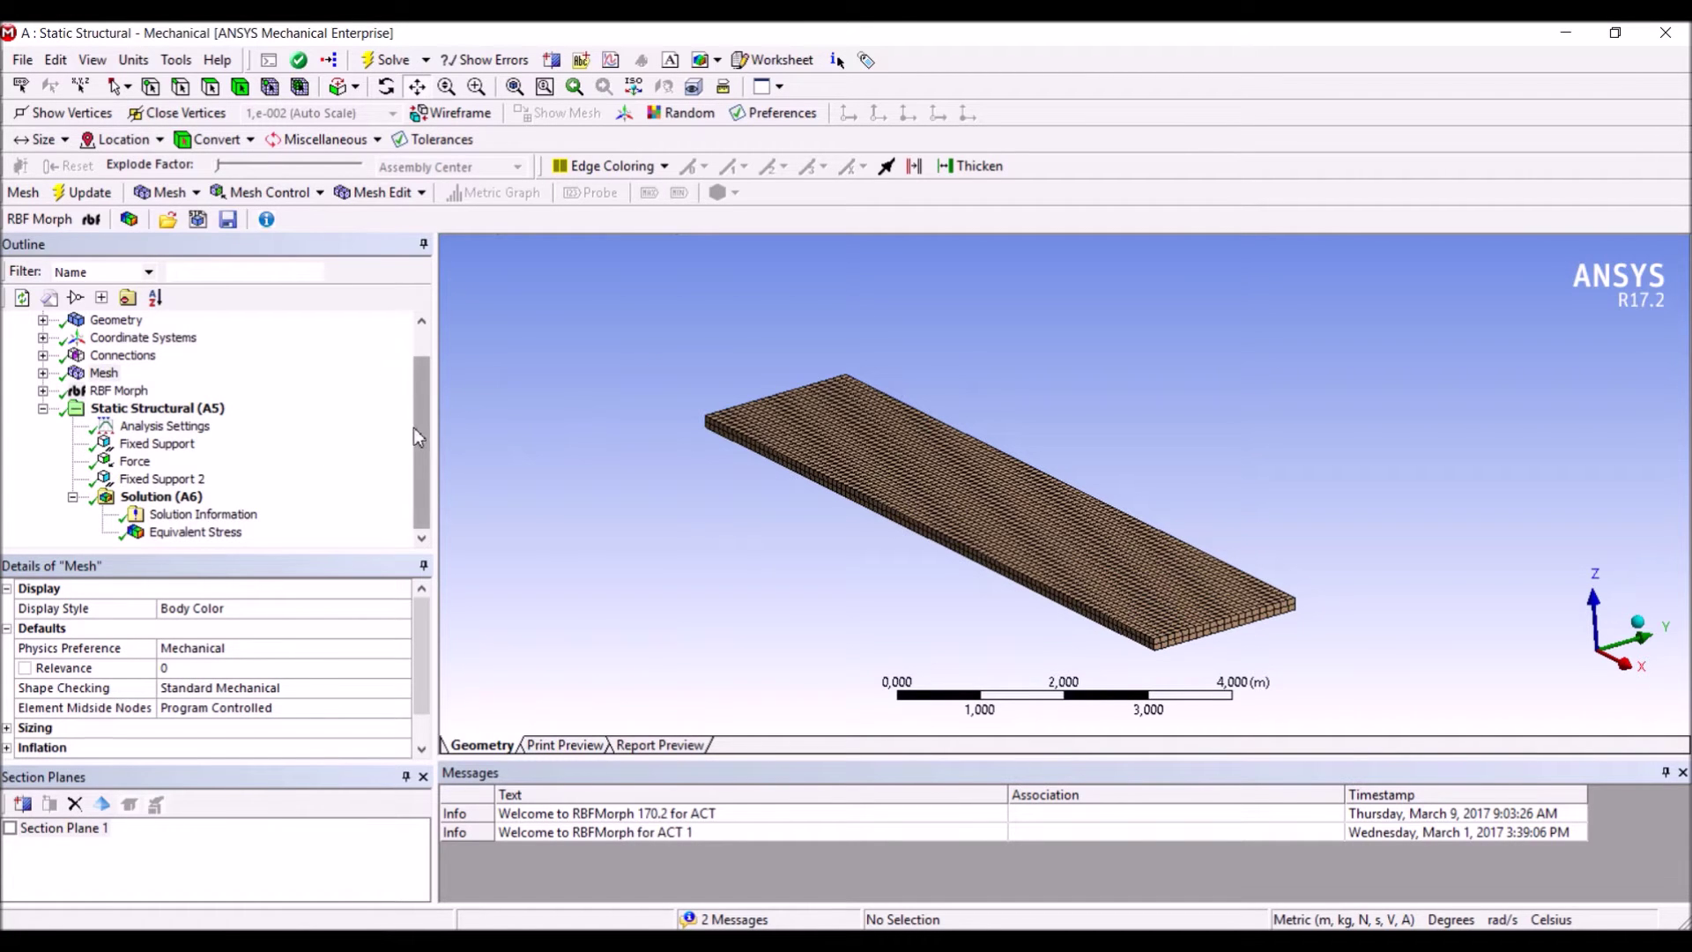
# Review the Fixed Support, the 50000 N Force and the Equivalent Stress result, then switch to DesignModeler.
pyautogui.moveTo(416, 432)
pyautogui.mouseDown()
pyautogui.moveTo(426, 407)
pyautogui.moveTo(416, 440)
pyautogui.mouseUp()
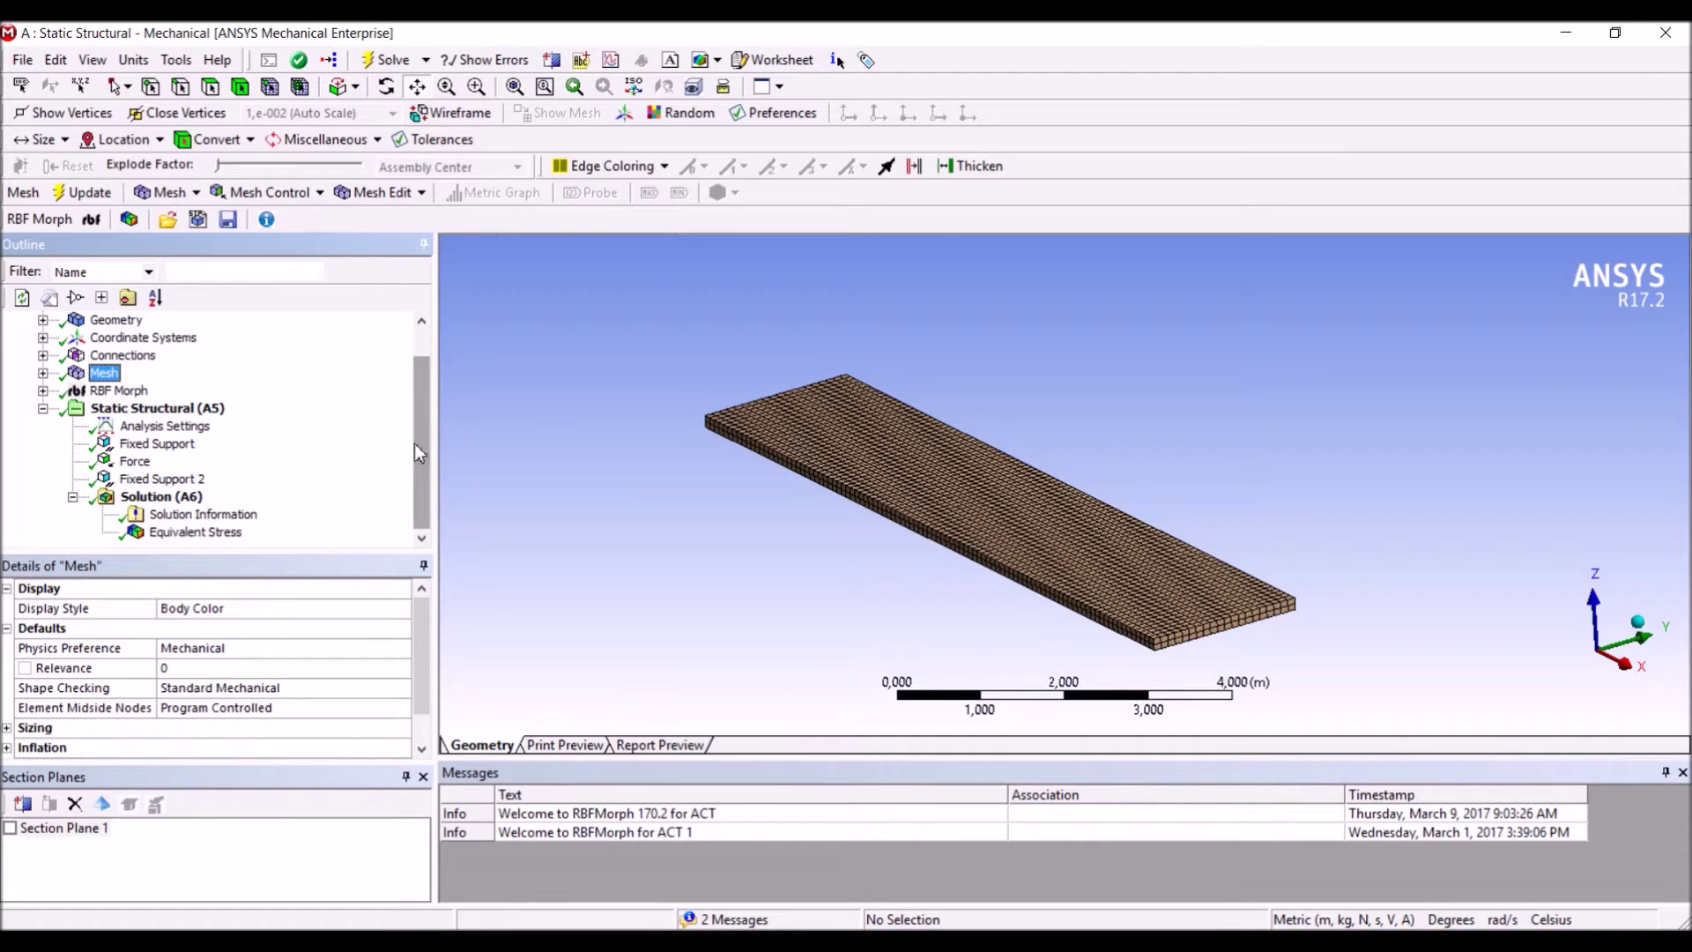
pyautogui.click(157, 443)
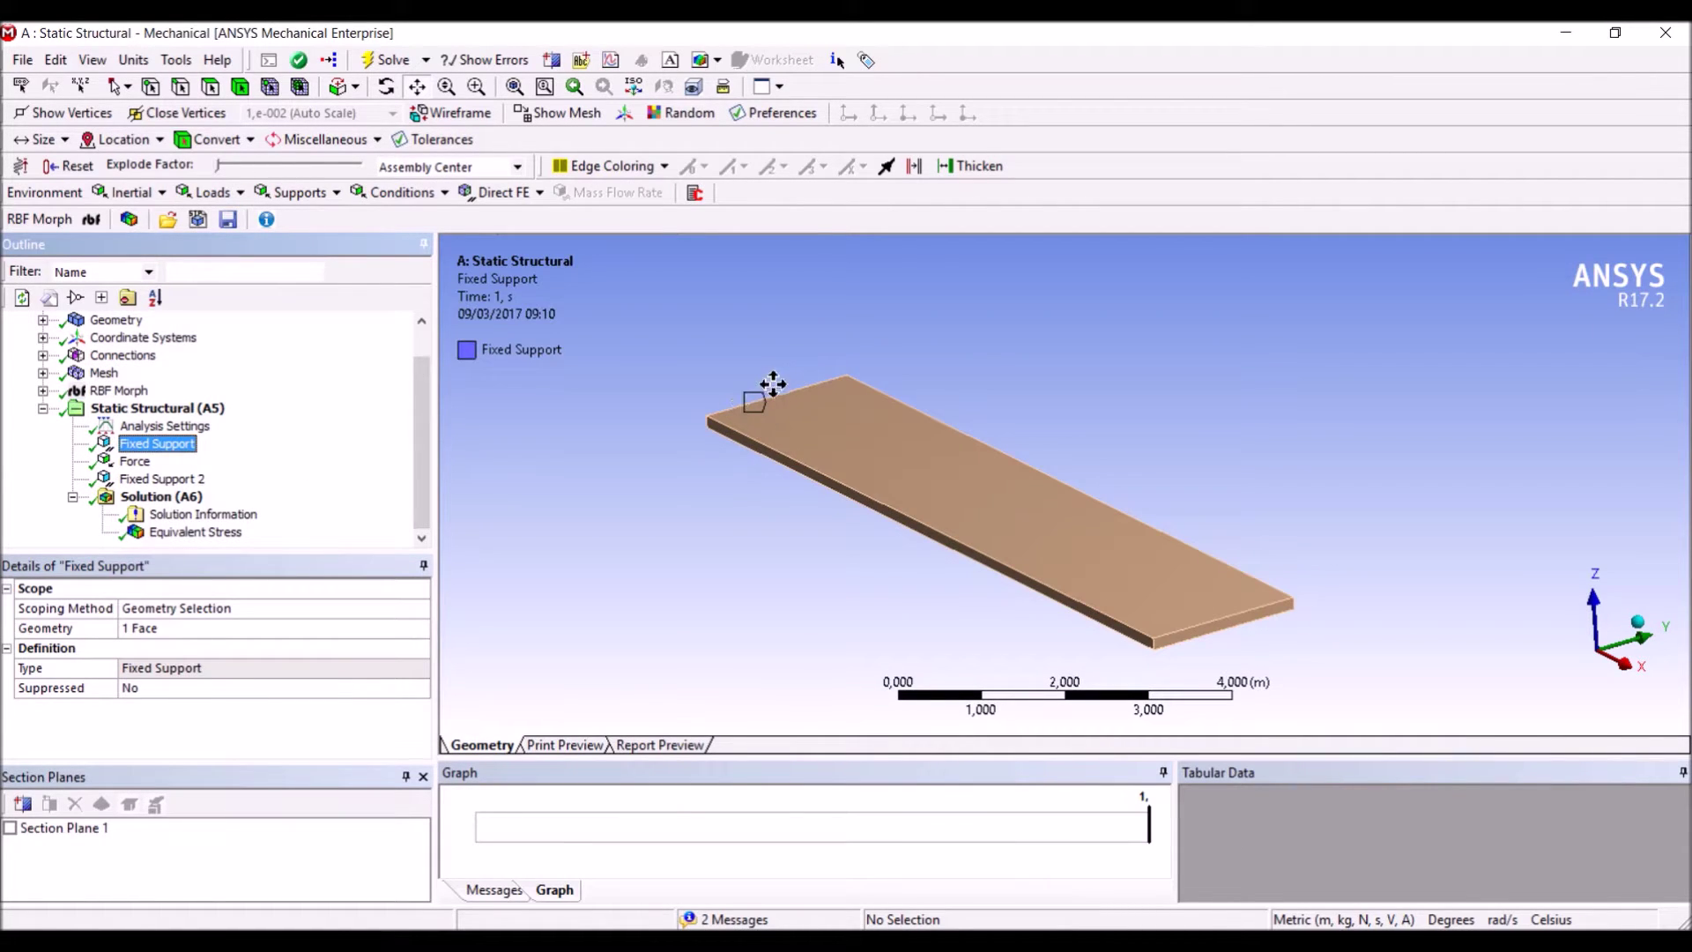
pyautogui.click(135, 461)
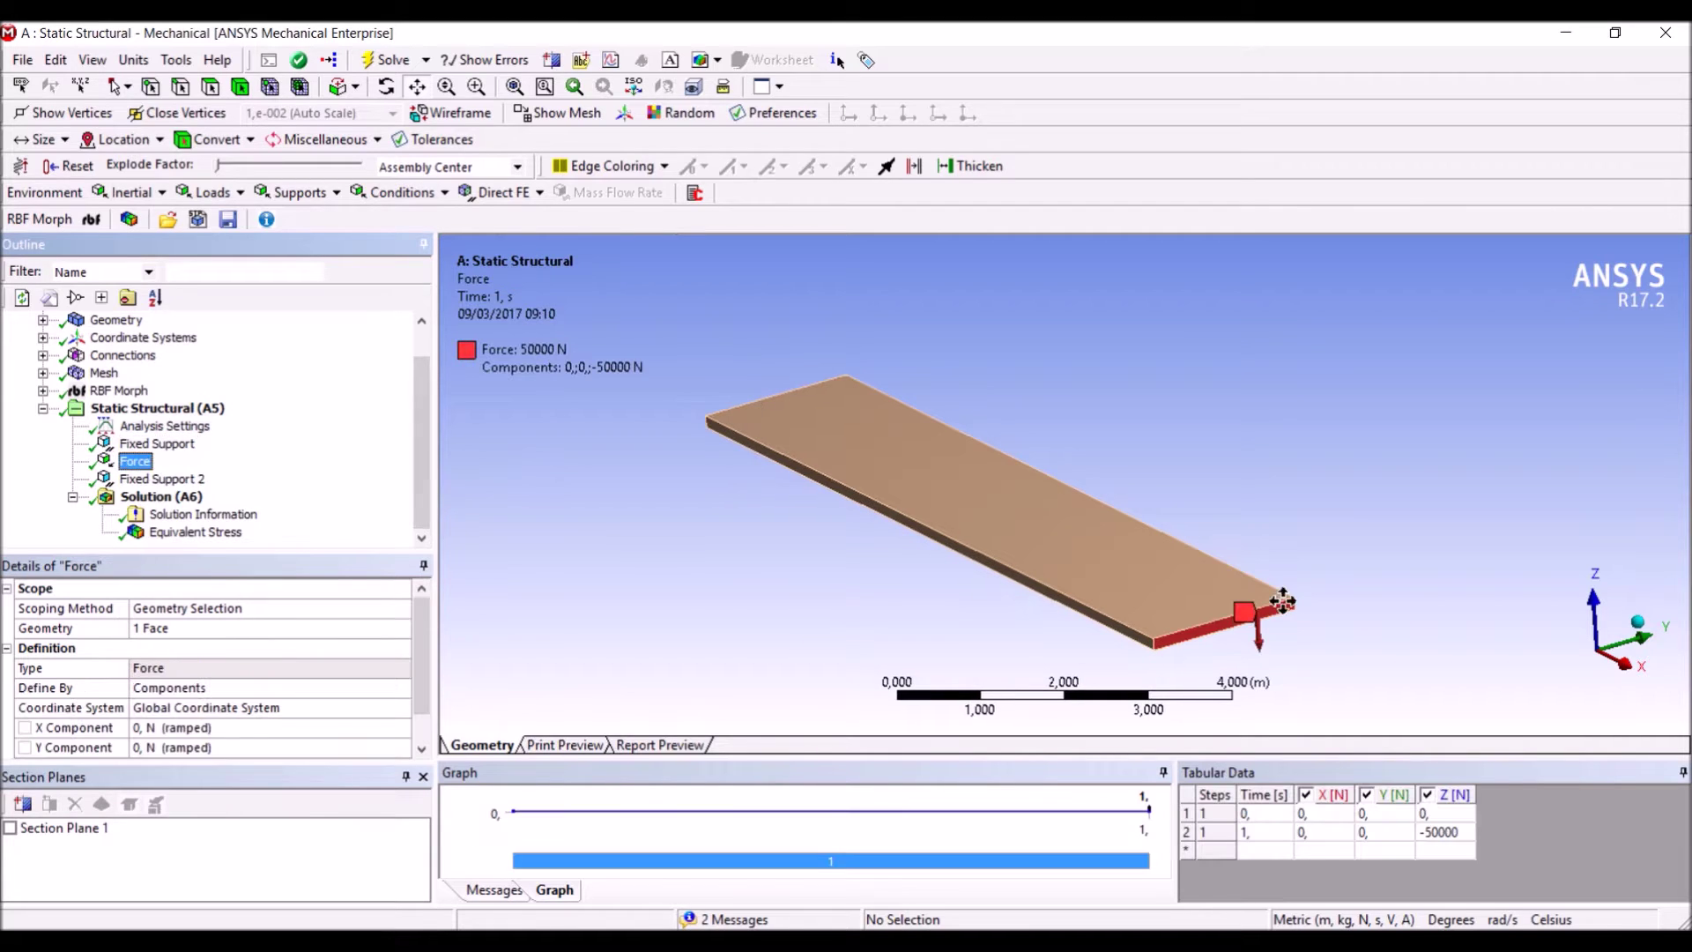
pyautogui.click(189, 532)
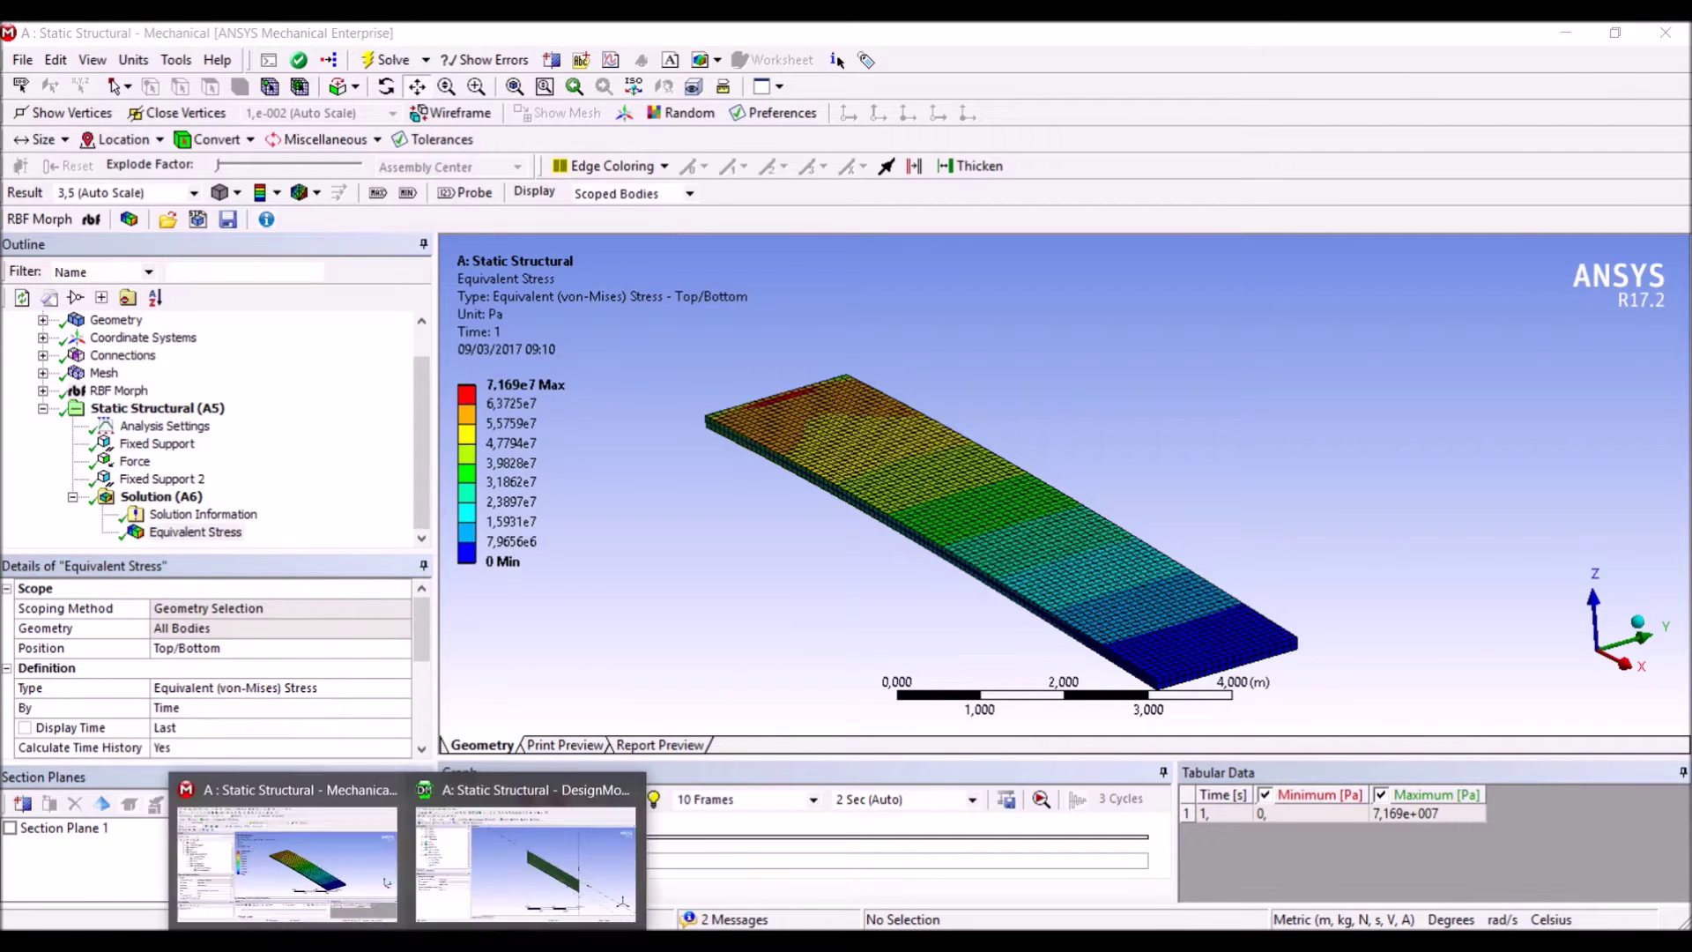
pyautogui.click(464, 891)
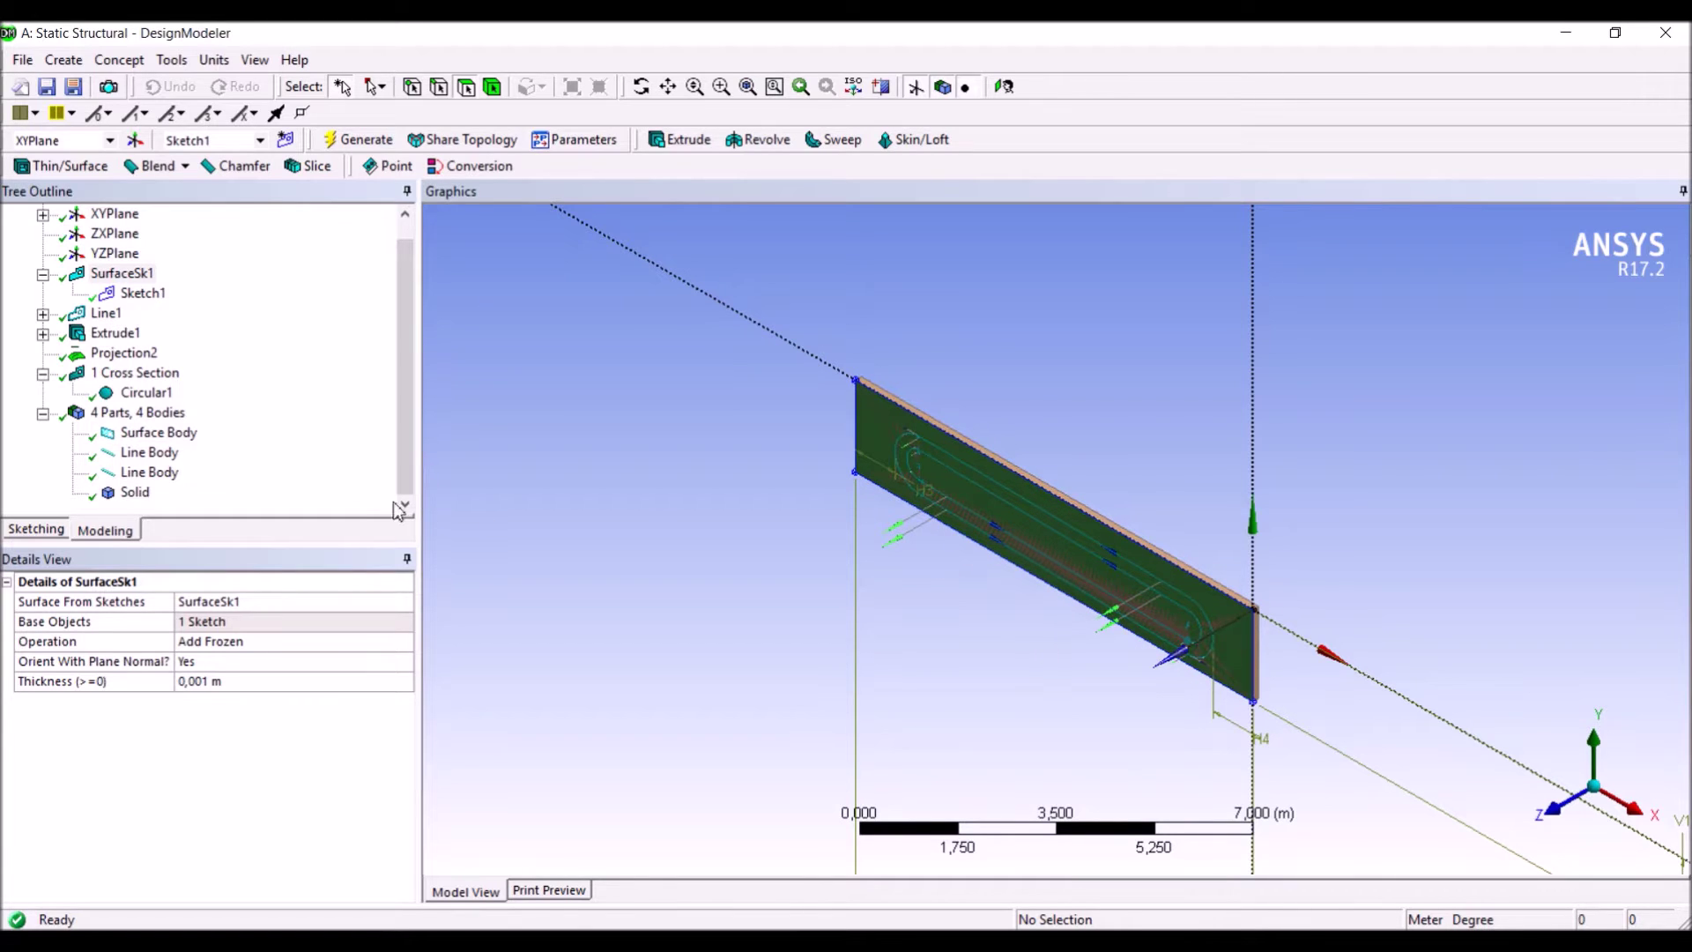
# Inspect Sketch1's groove dimensions (H2 10 m, H3 1 m, H4 1 m, V1 2 m) in sketch mode.
pyautogui.click(141, 295)
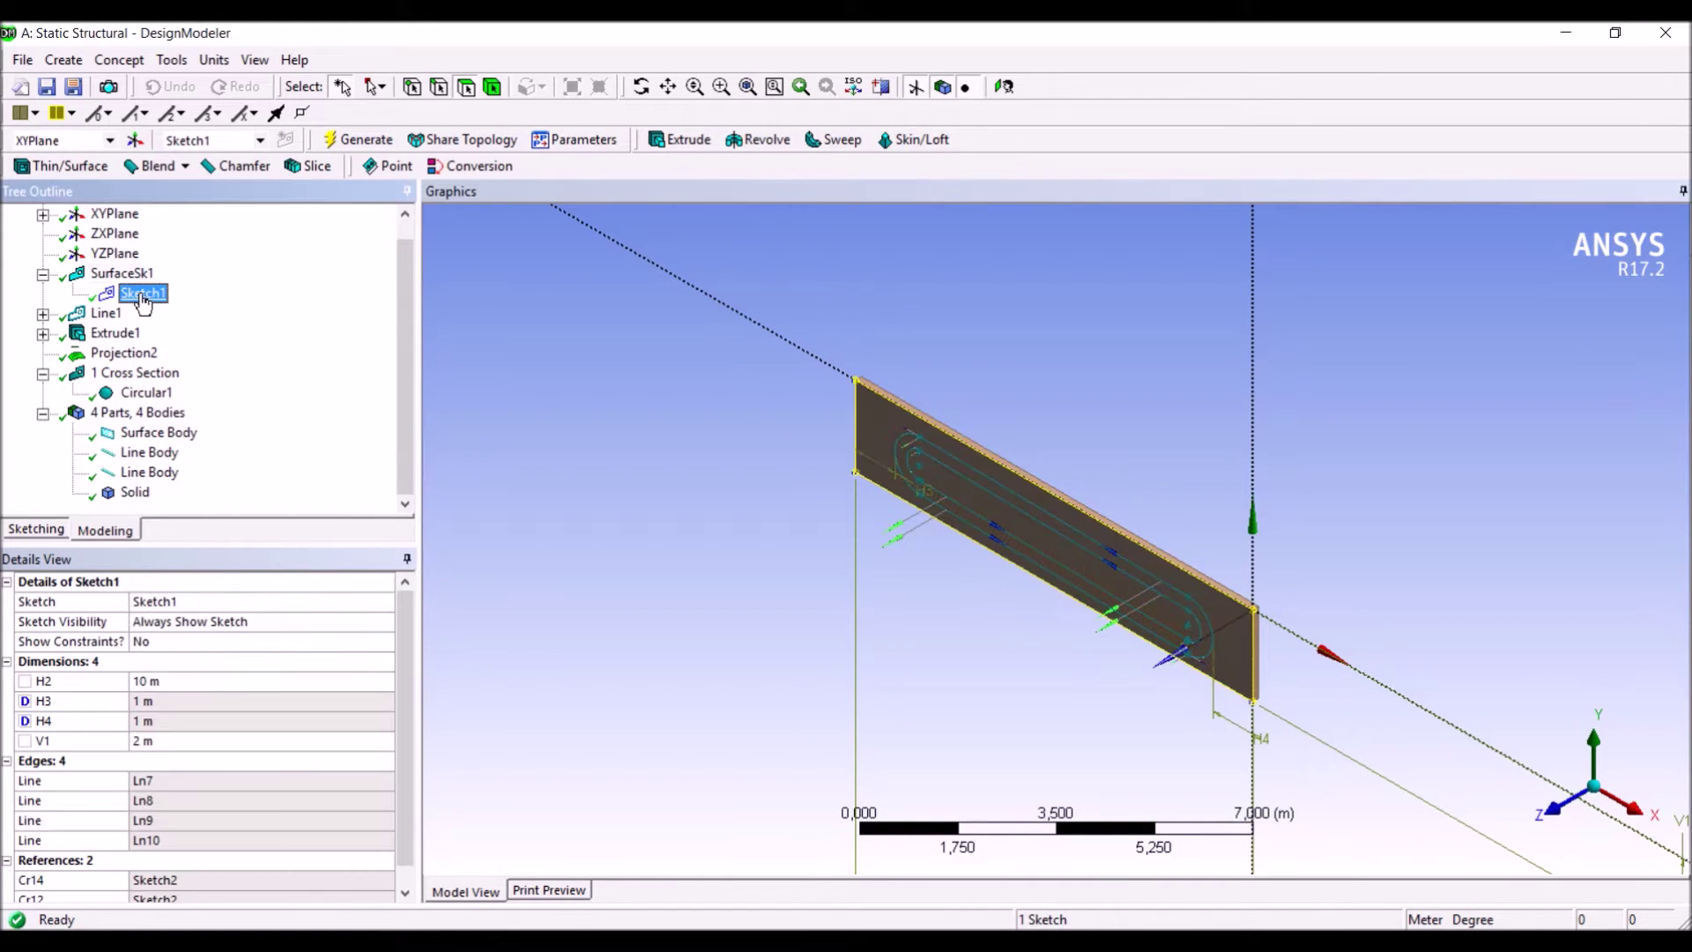
pyautogui.click(44, 529)
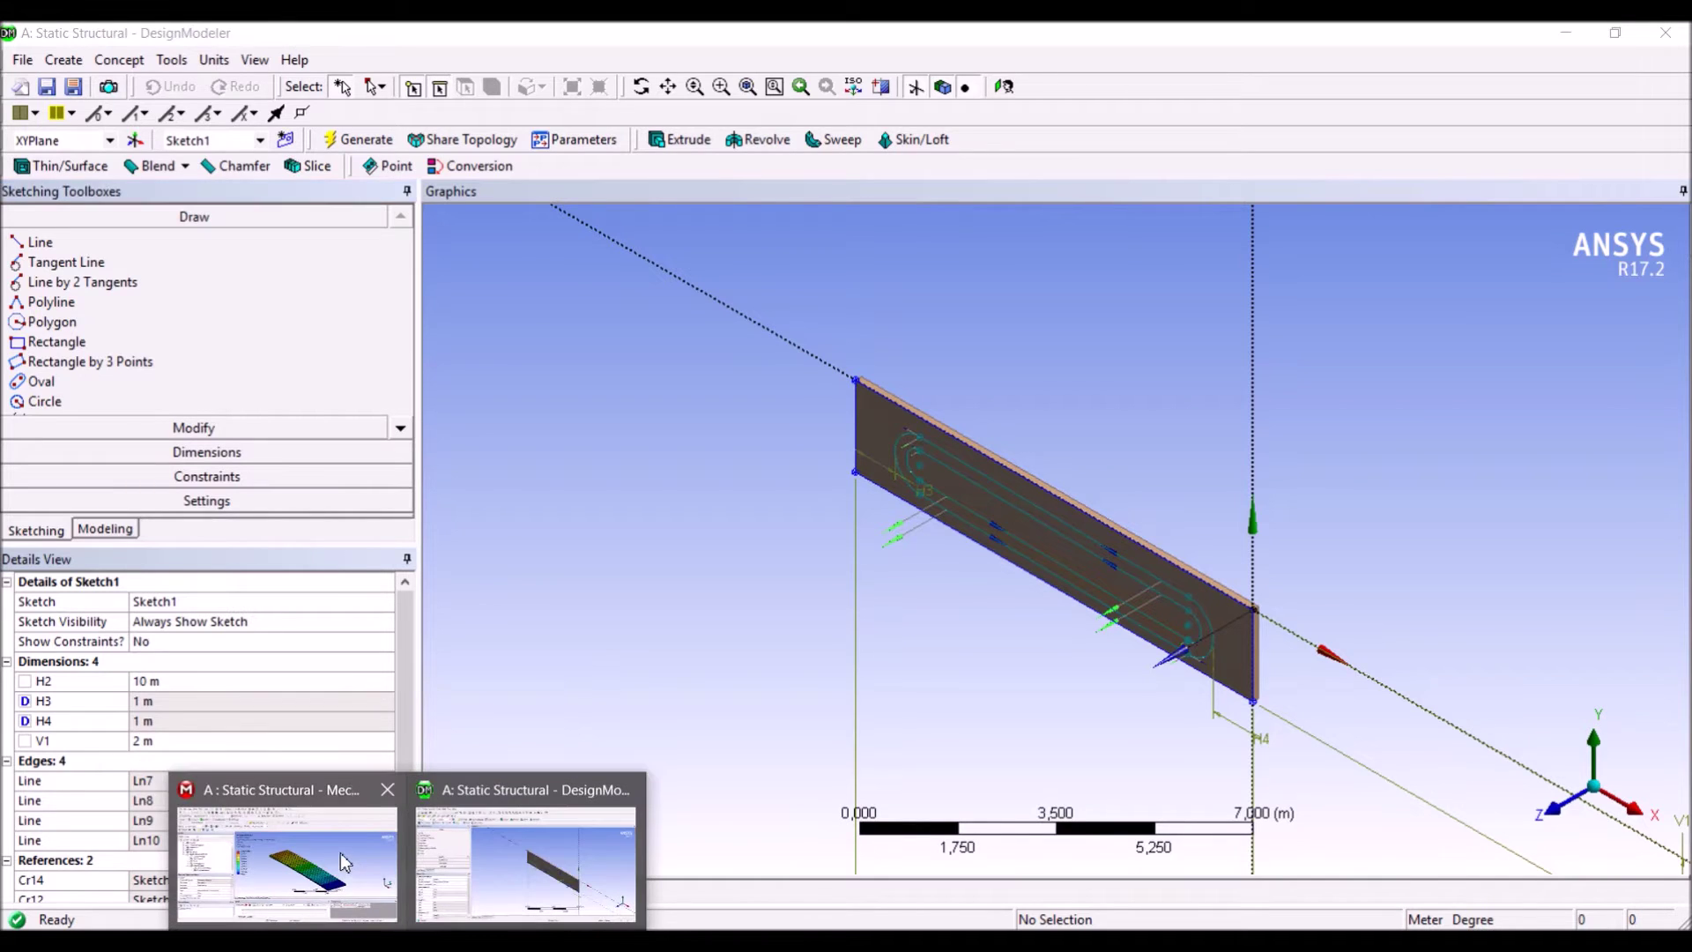
pyautogui.click(345, 862)
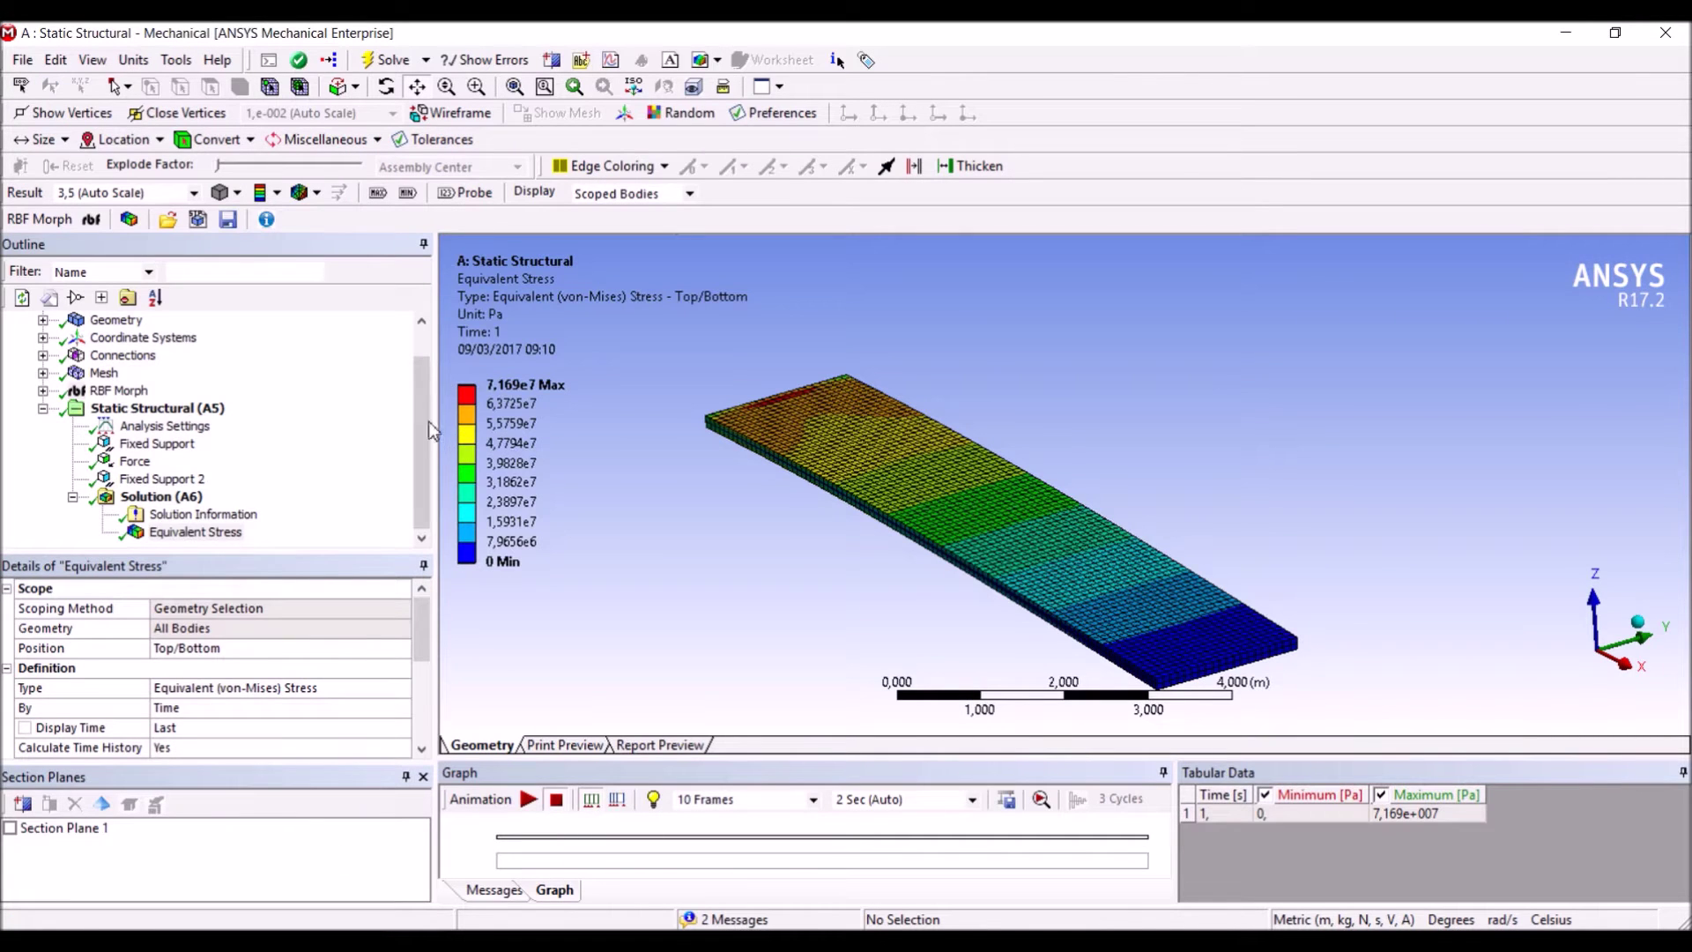
# Show the hidden Surface Body under Geometry so the slot outline appears, then view the RBF Morph settings.
pyautogui.scroll(1, 425, 422)
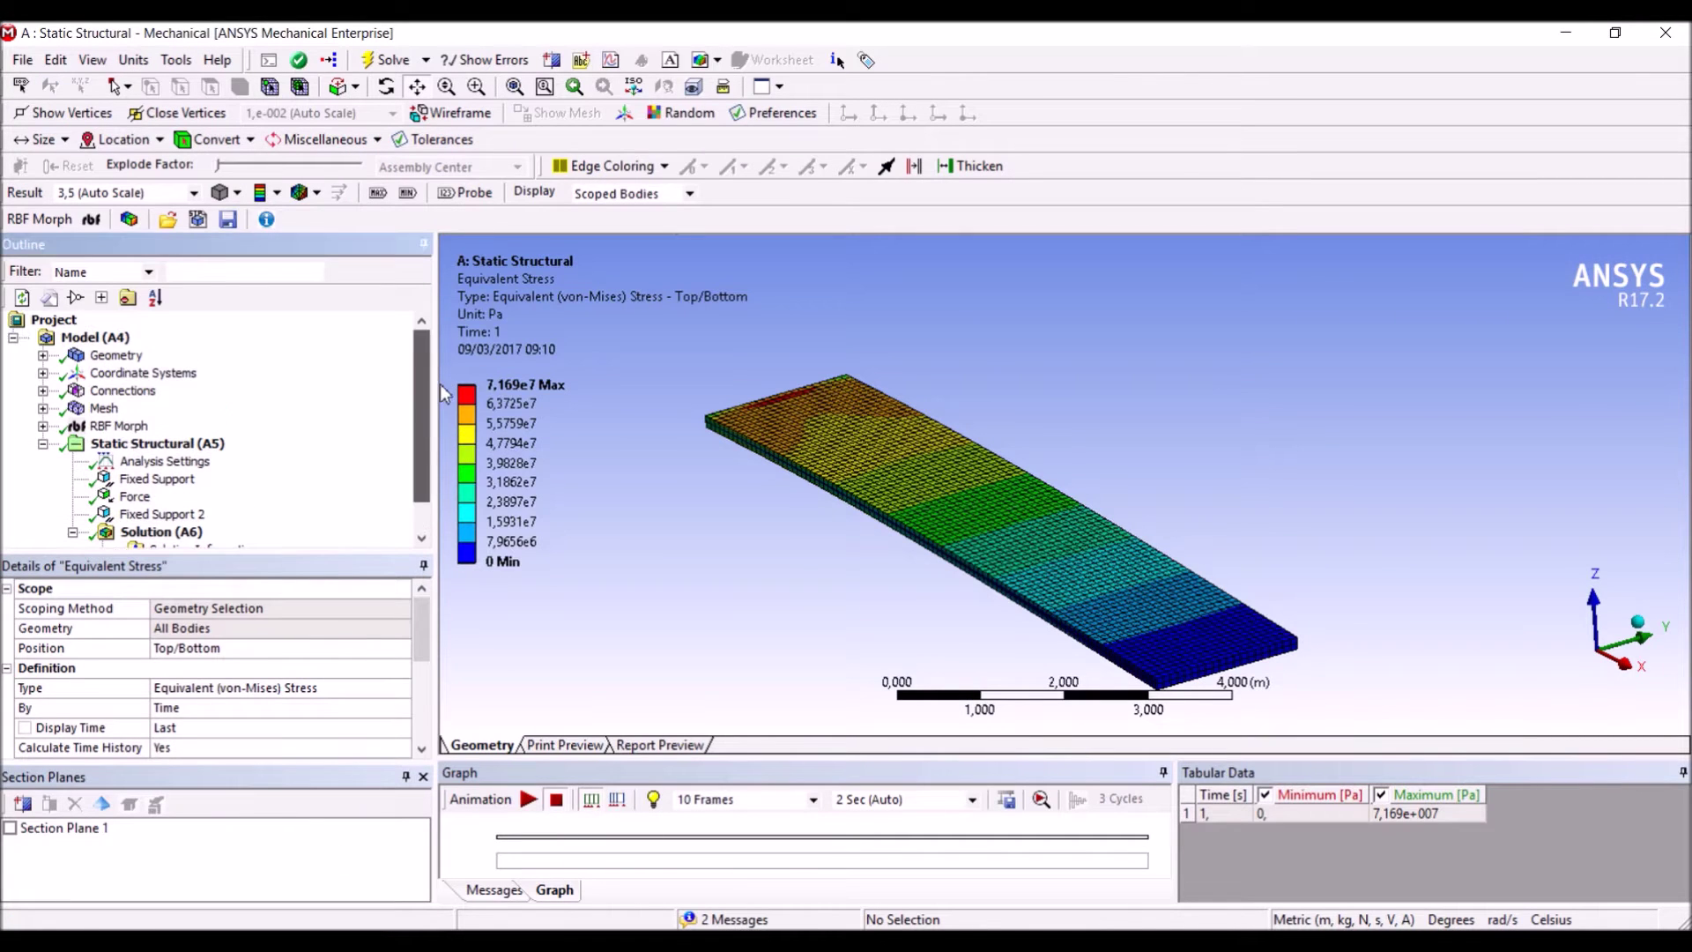
pyautogui.click(42, 356)
pyautogui.click(131, 409)
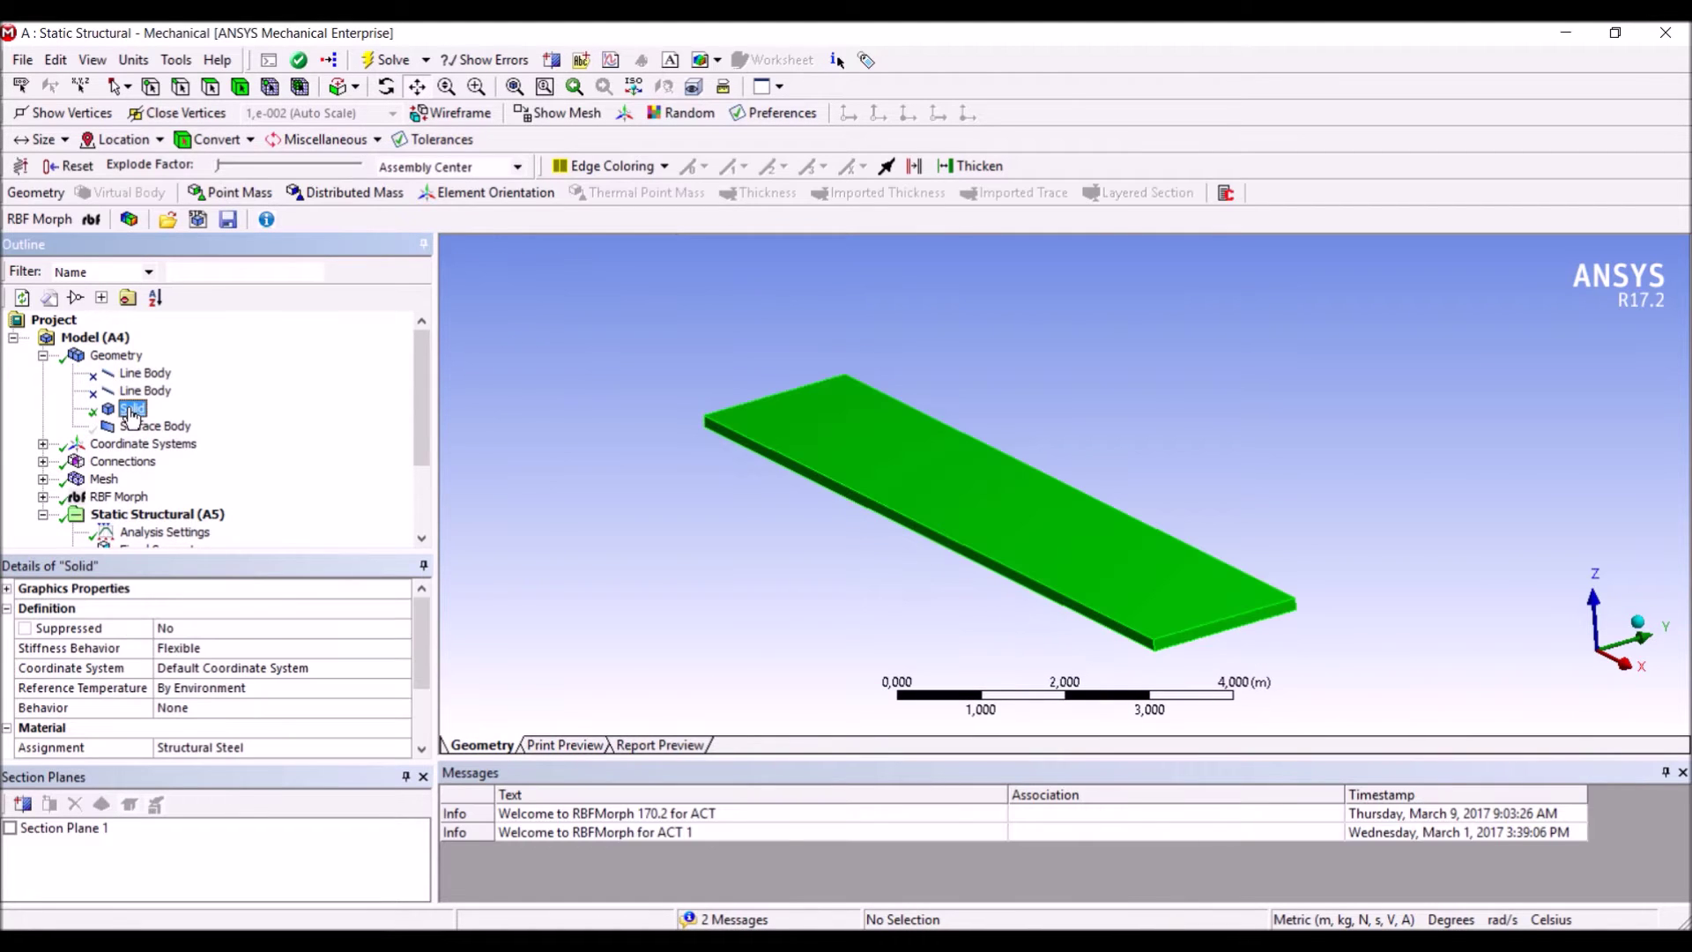
pyautogui.rightClick(170, 428)
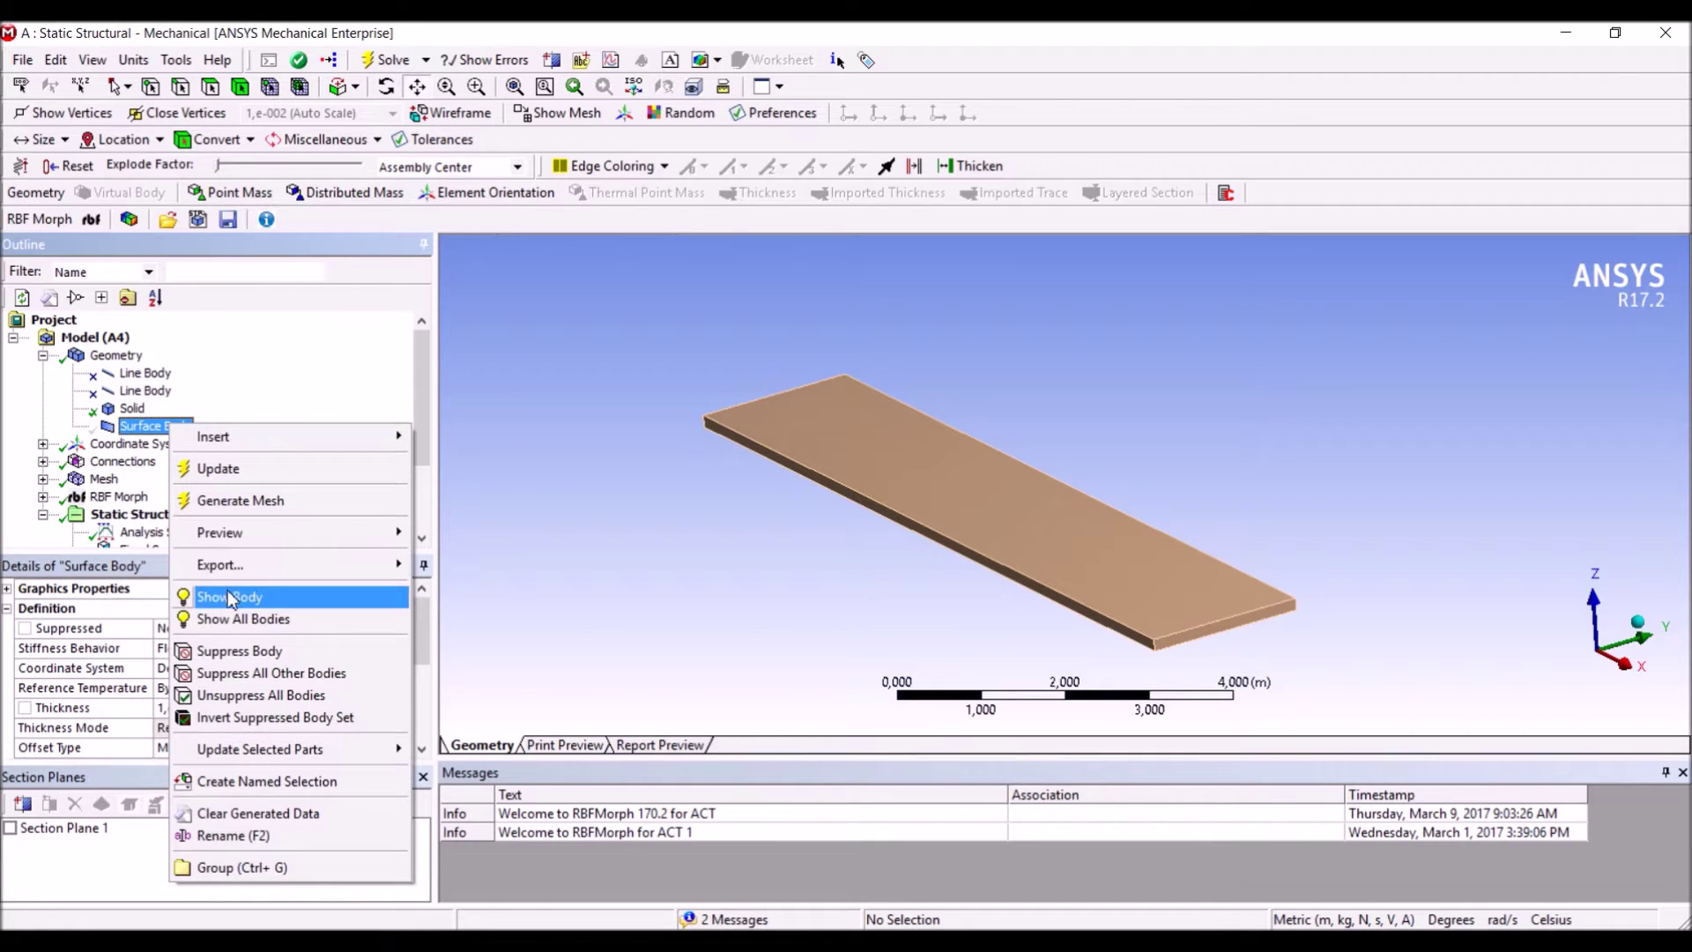
pyautogui.click(227, 594)
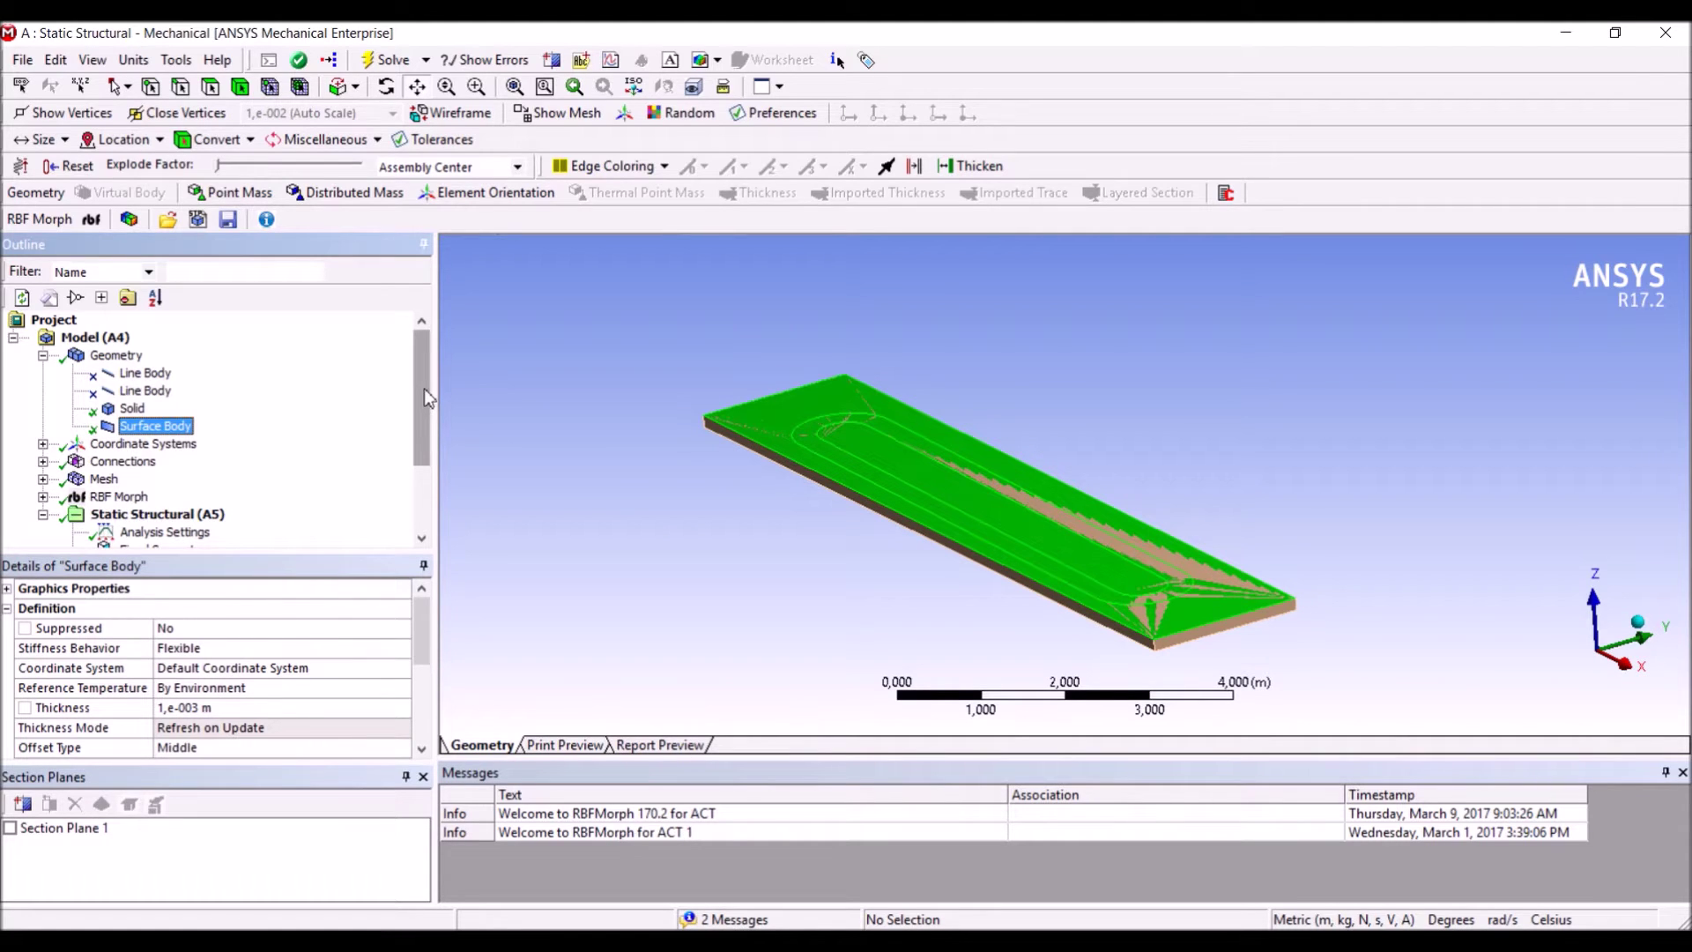
pyautogui.moveTo(424, 391); pyautogui.dragTo(420, 413)
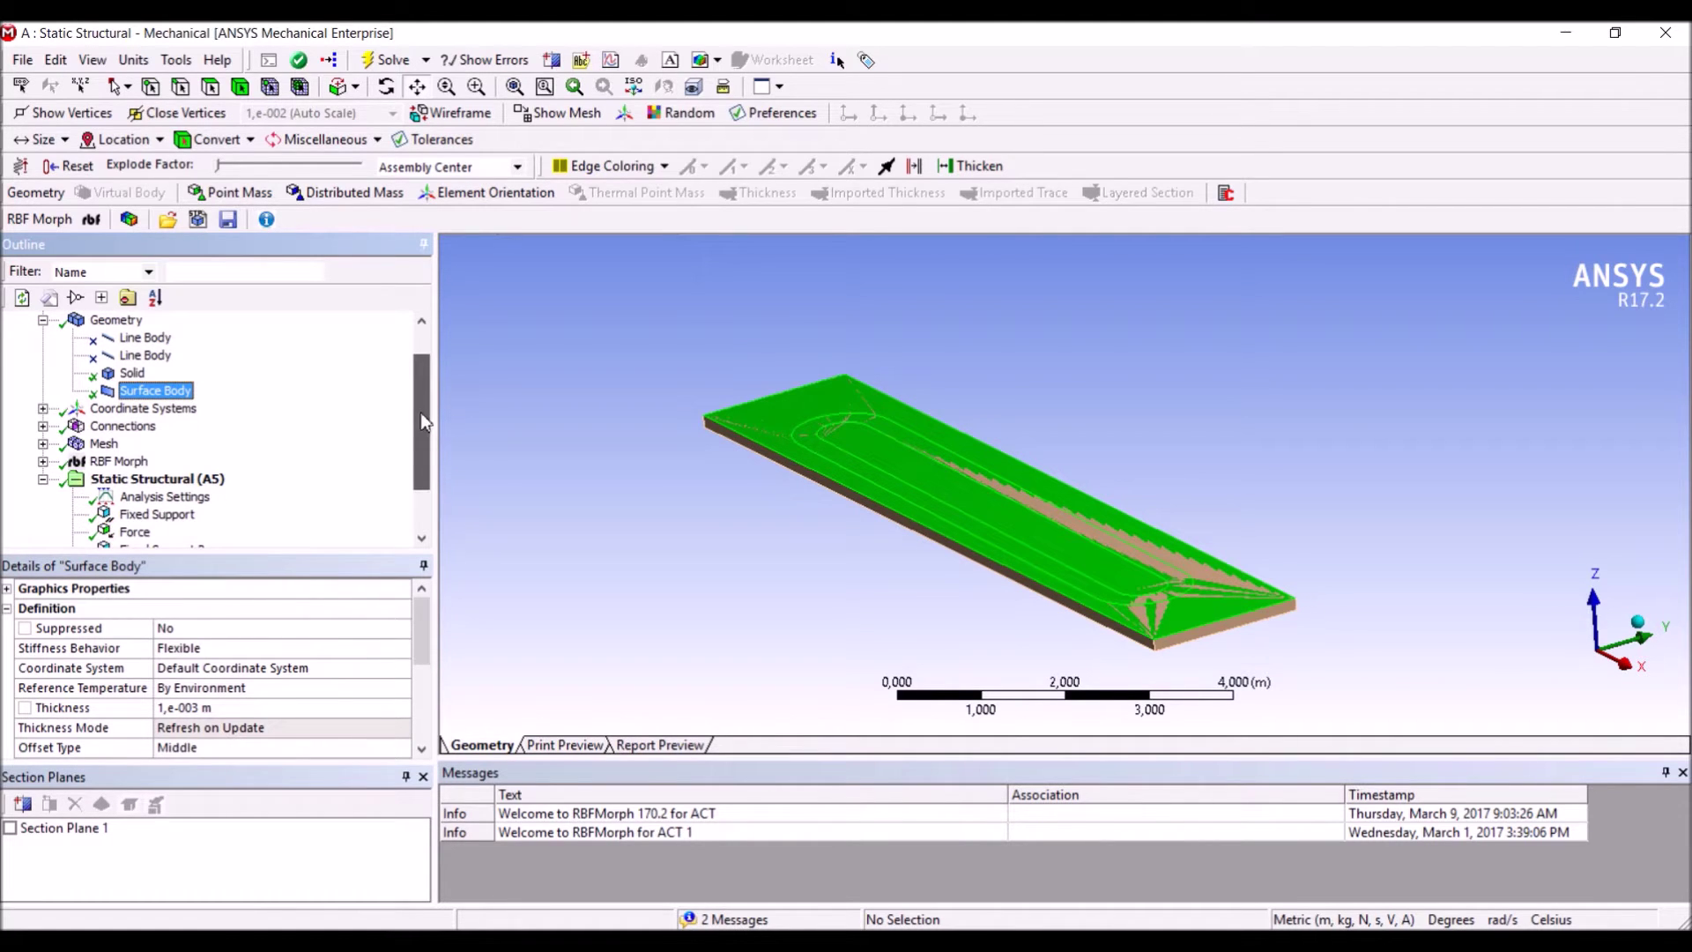
pyautogui.click(111, 465)
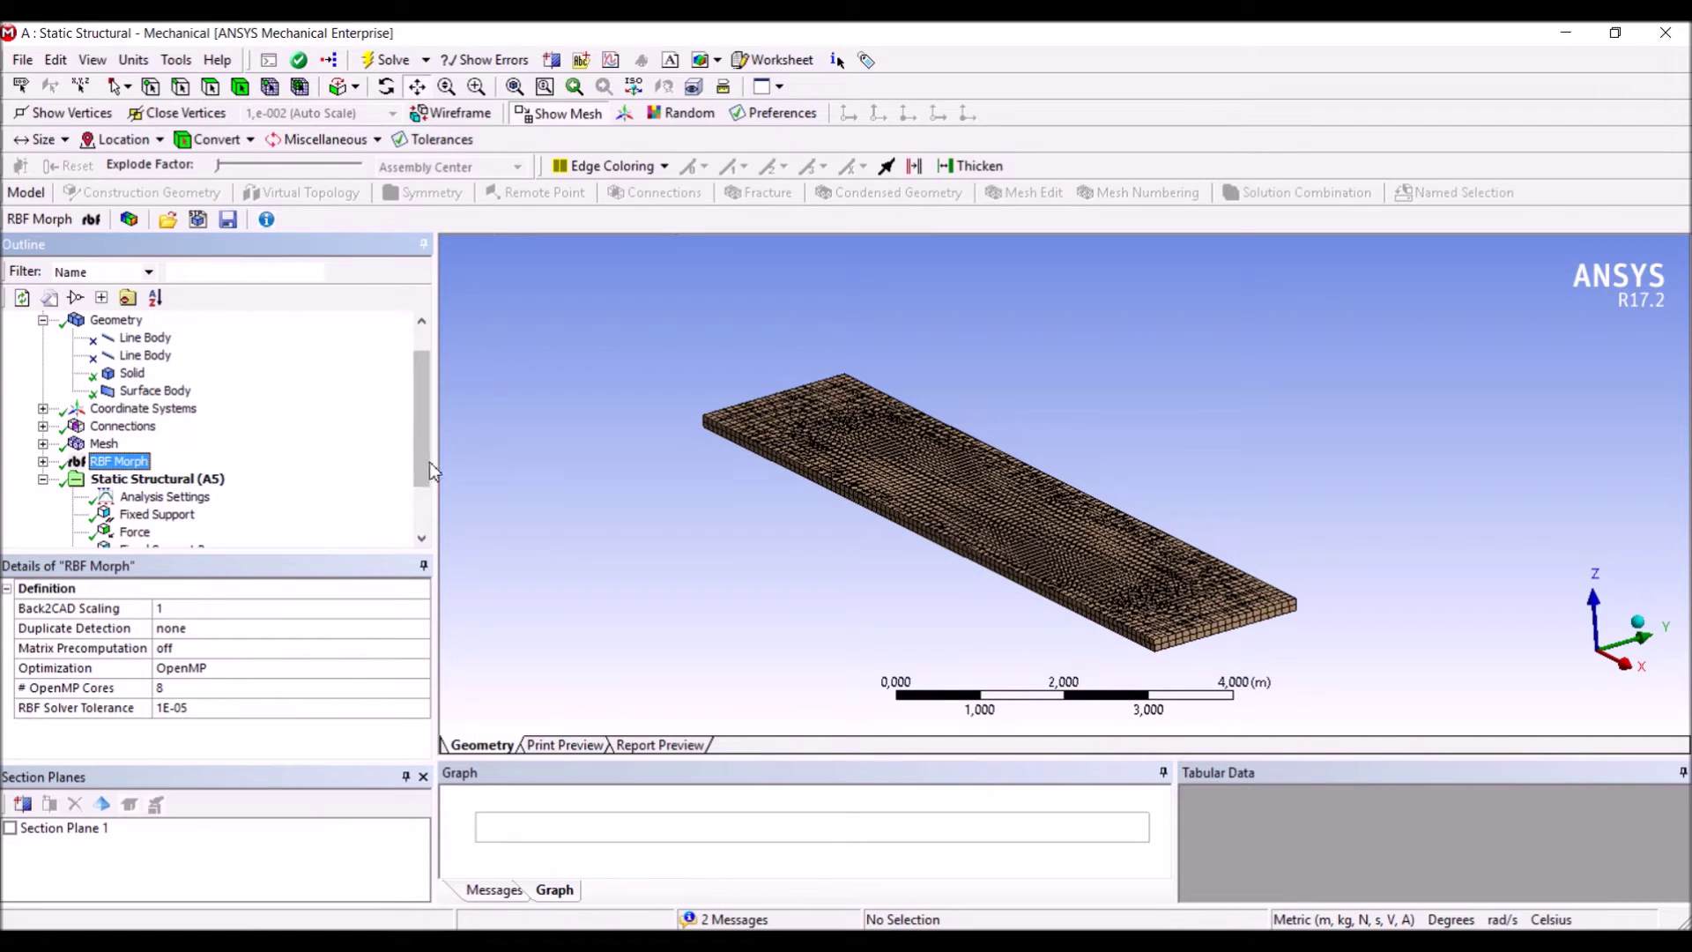
# Preview the Morphing plate's fixed boundaries on five side faces, viewing the plate from above.
pyautogui.click(43, 461)
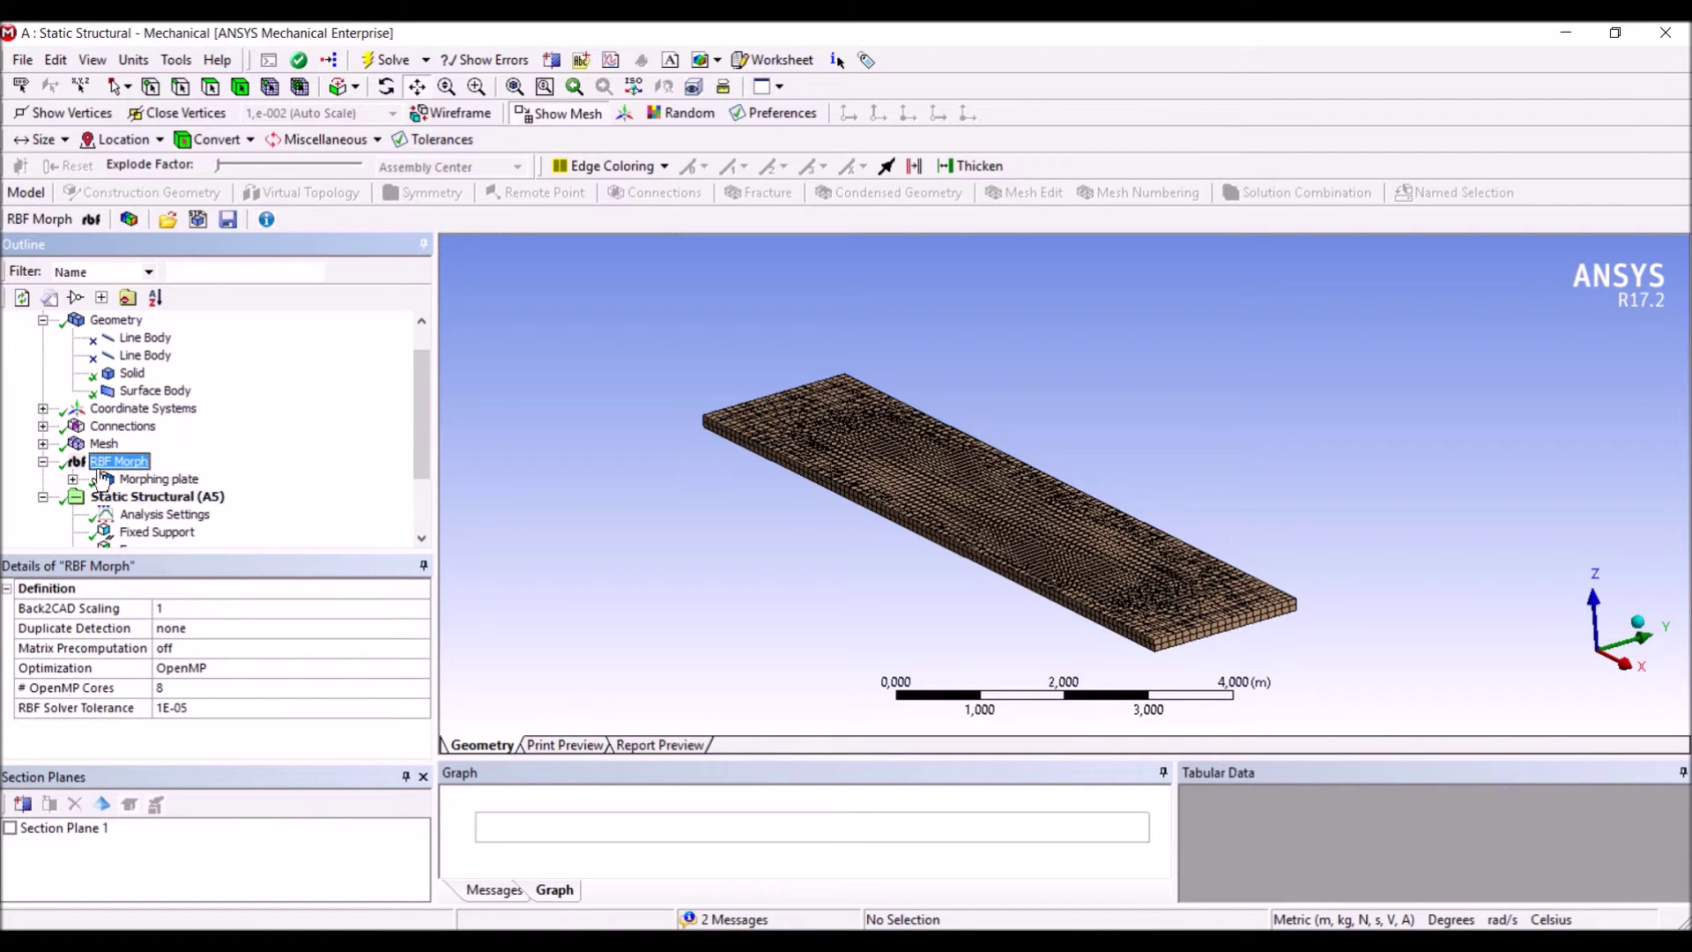
pyautogui.click(158, 478)
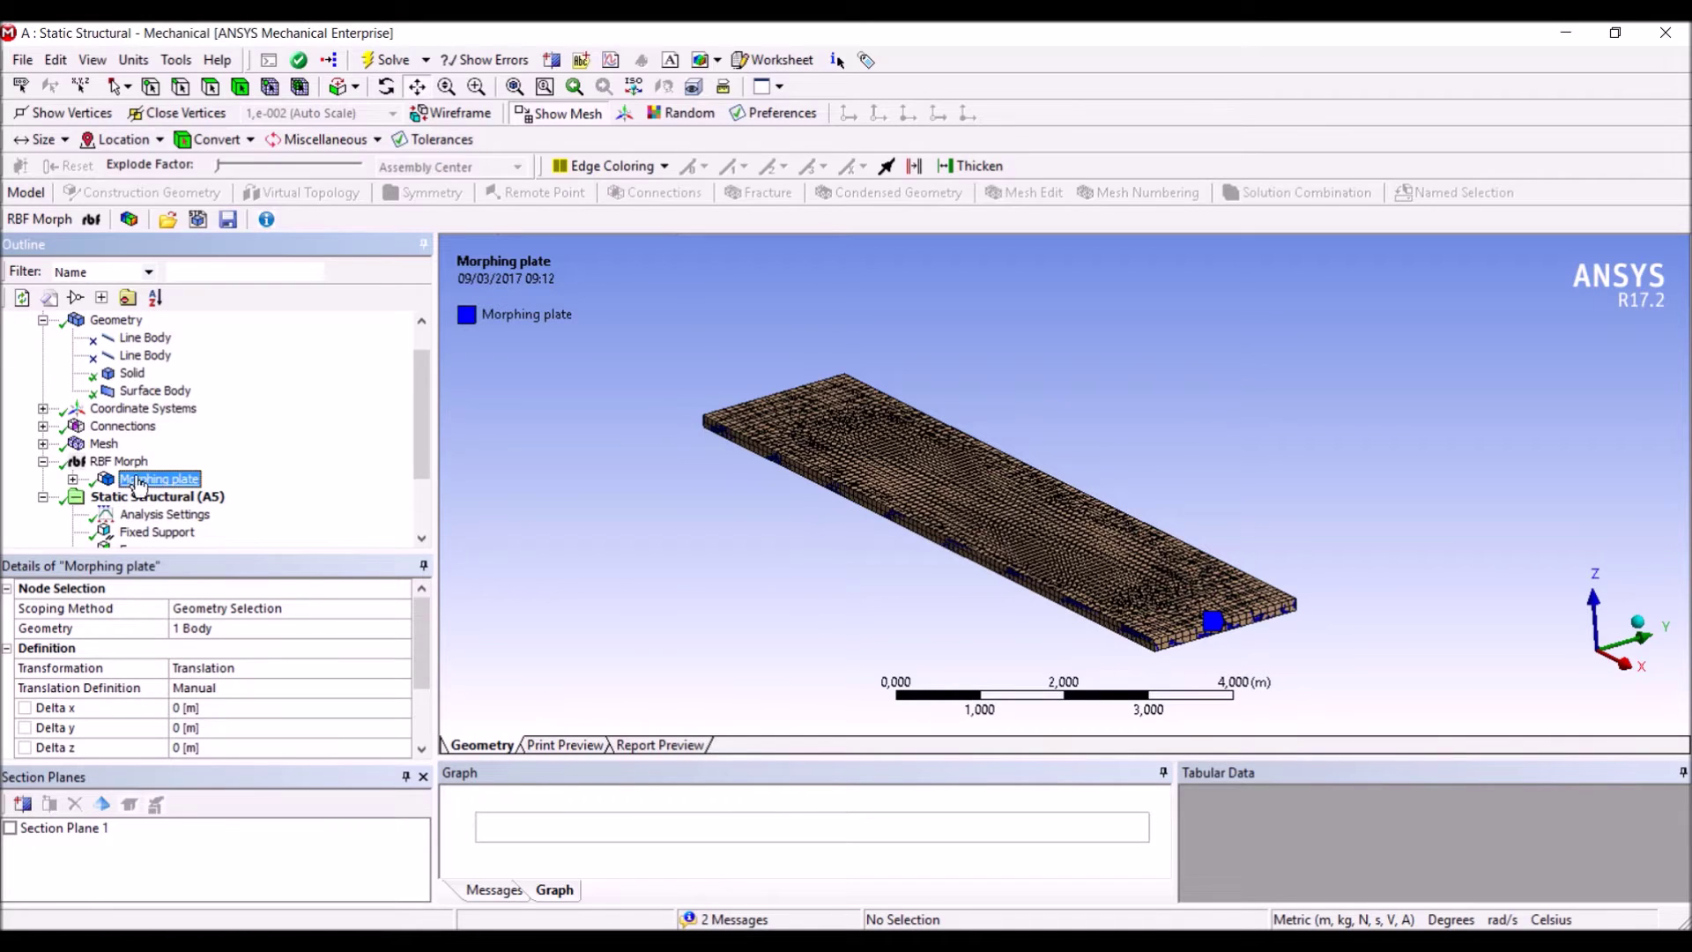
pyautogui.click(73, 479)
pyautogui.click(176, 497)
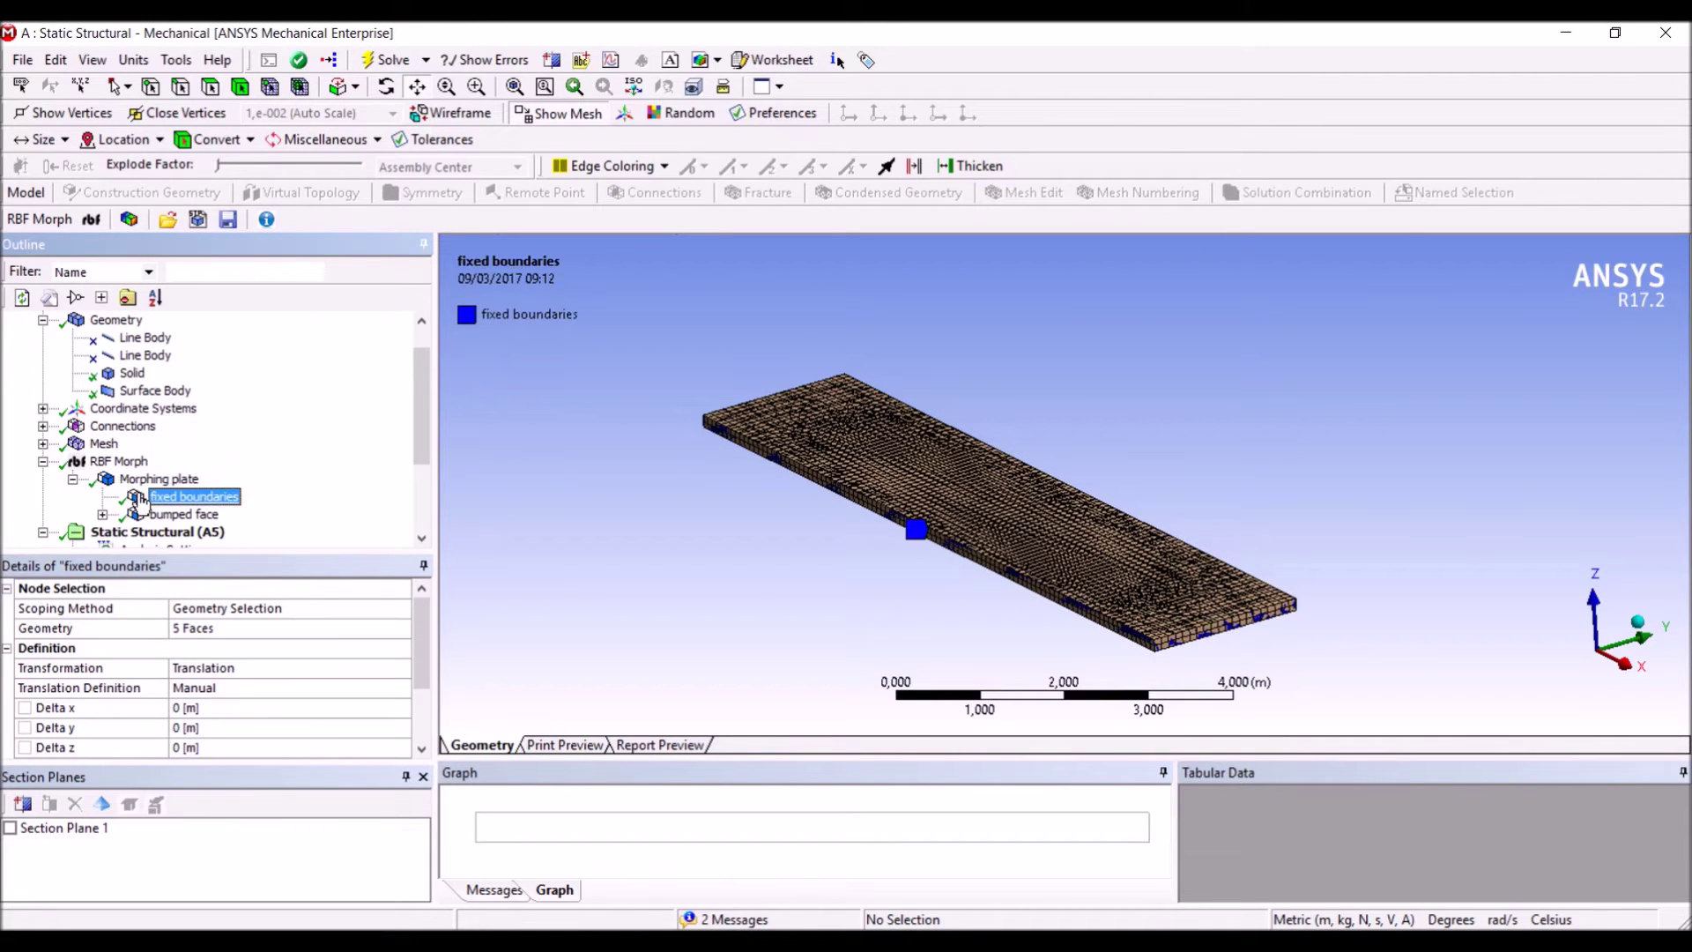
pyautogui.rightClick(141, 502)
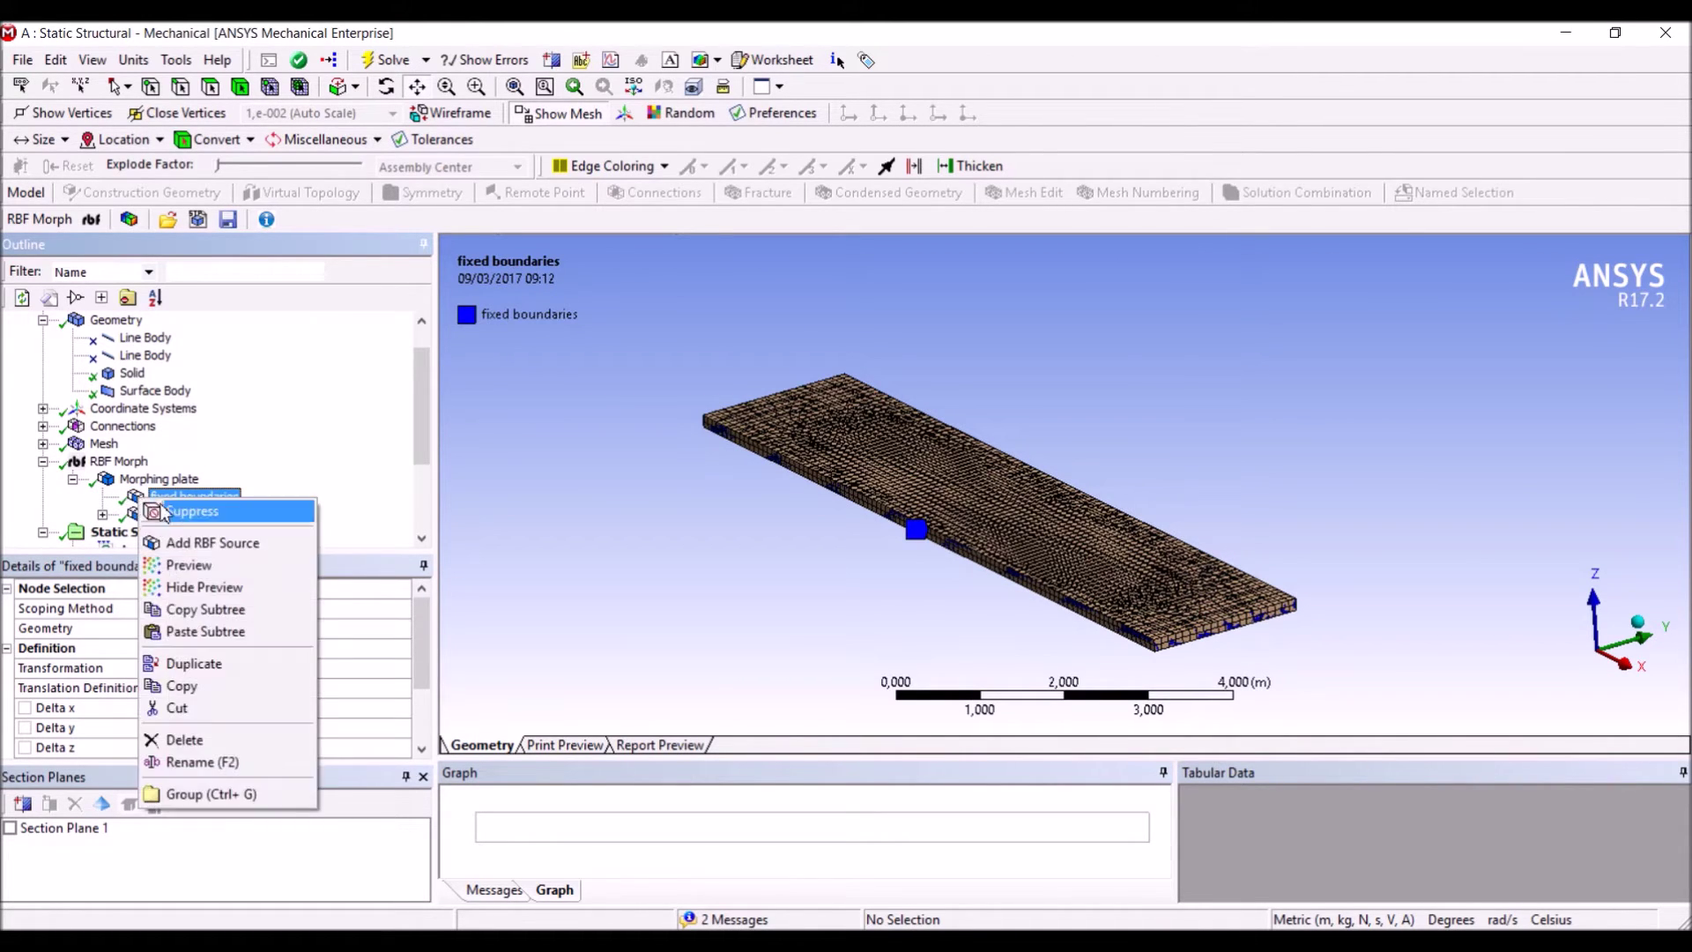
pyautogui.click(190, 564)
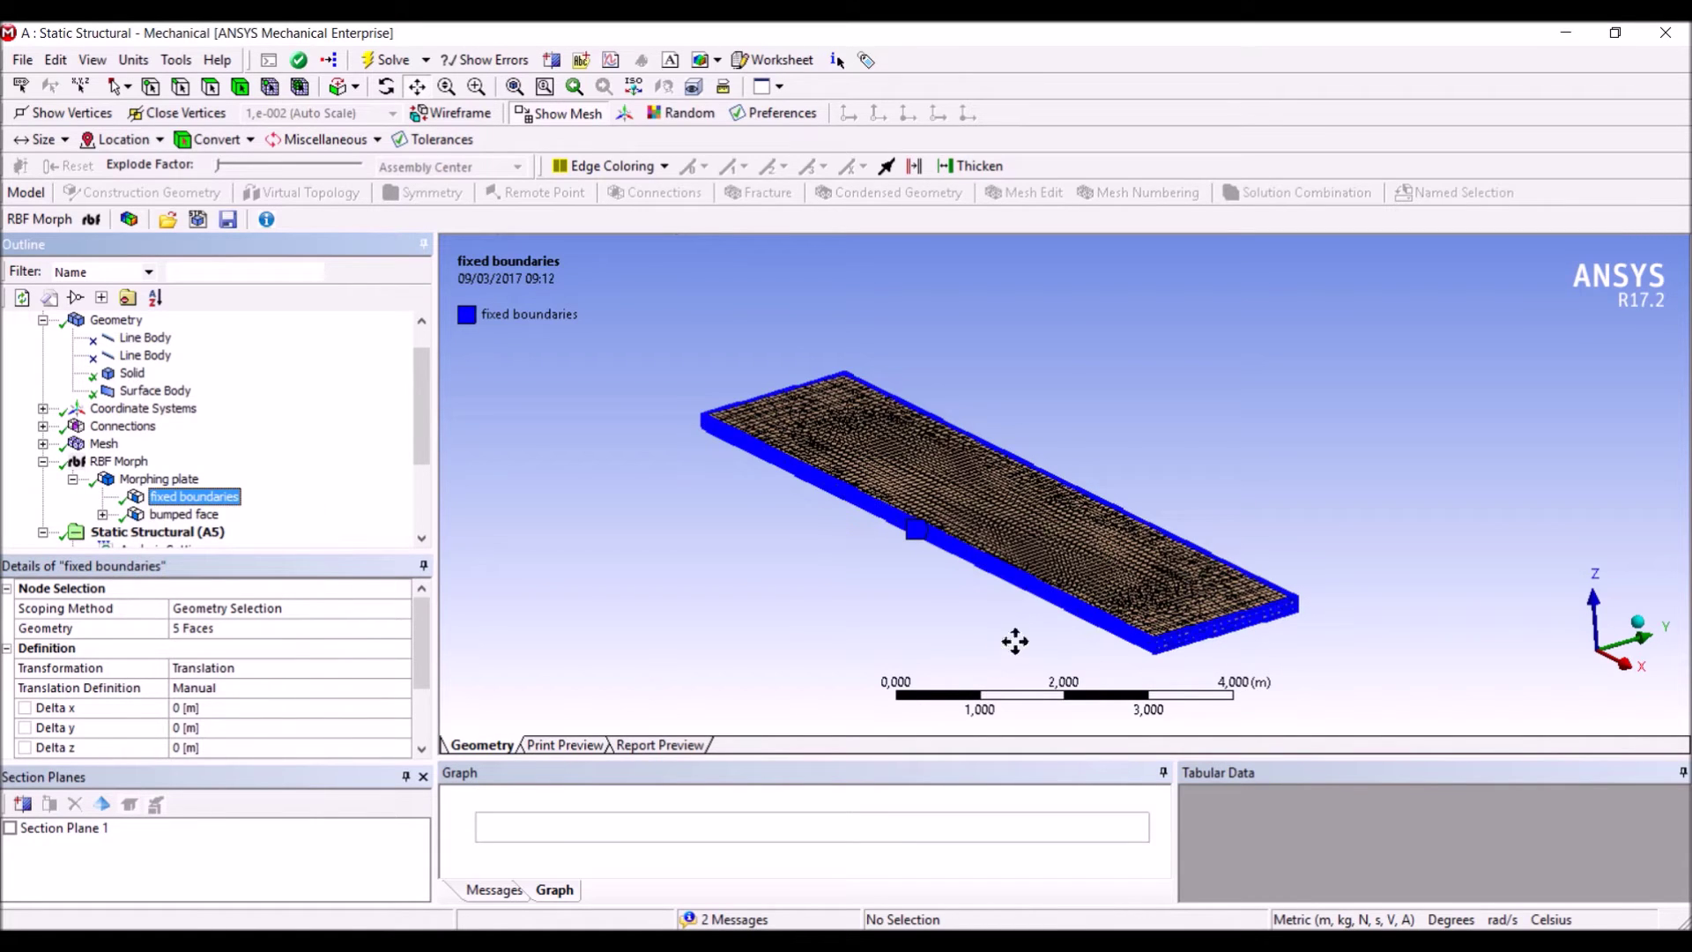
pyautogui.click(385, 87)
pyautogui.moveTo(1048, 594); pyautogui.dragTo(781, 346)
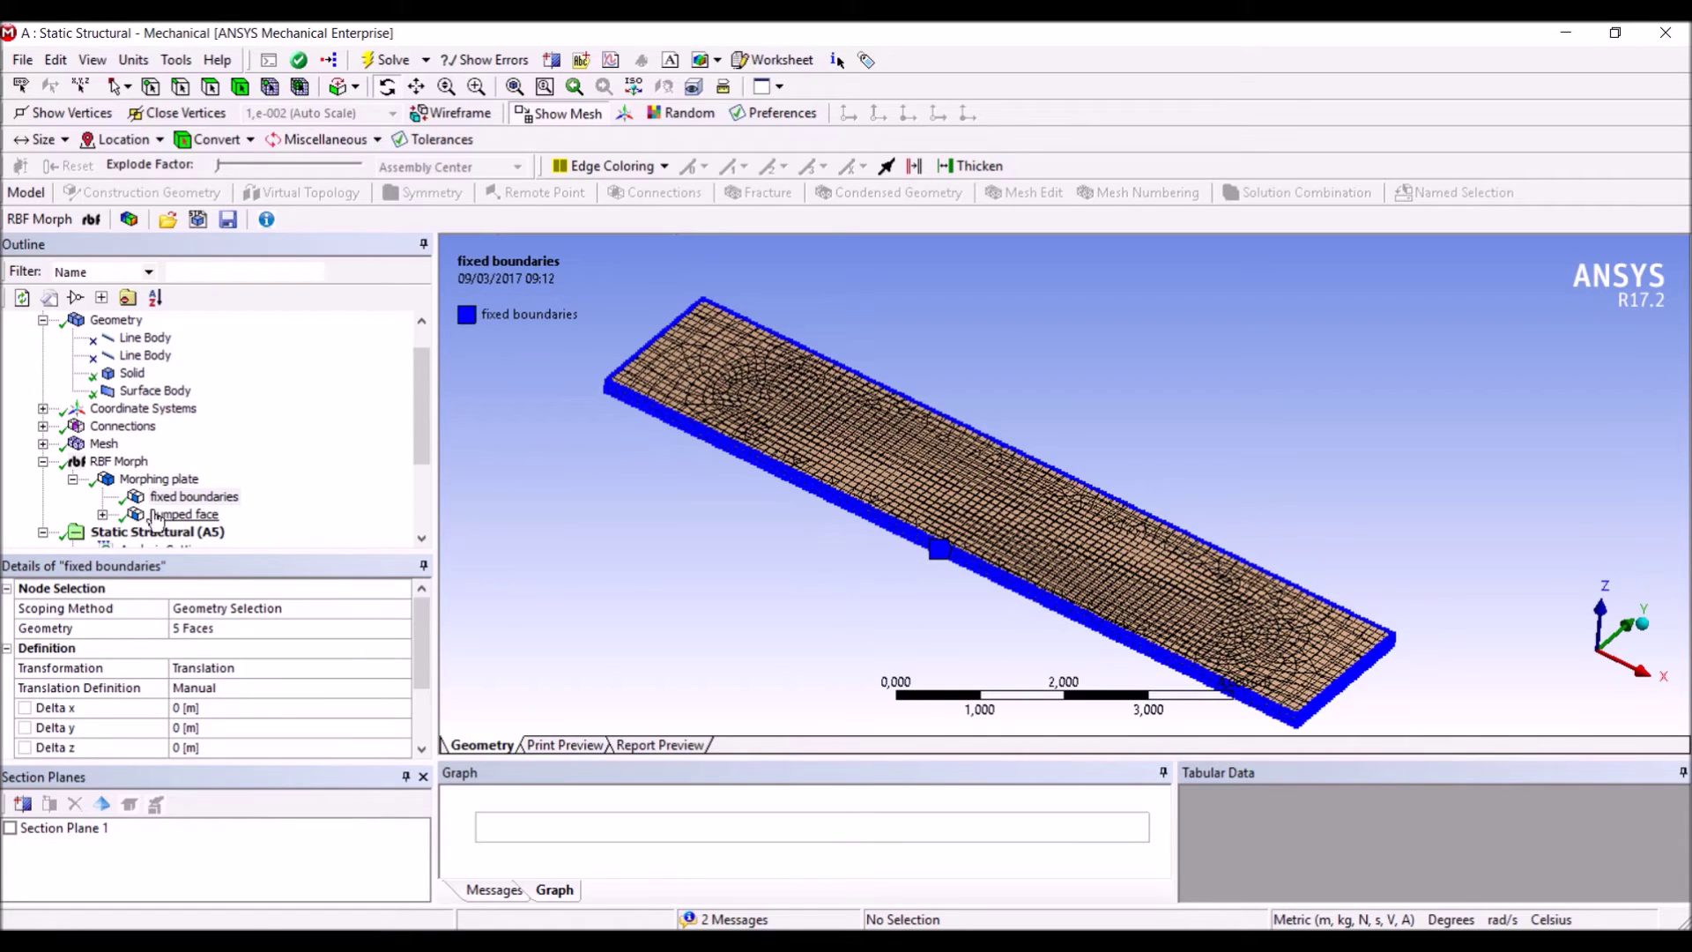
pyautogui.scroll(-2, 414, 459)
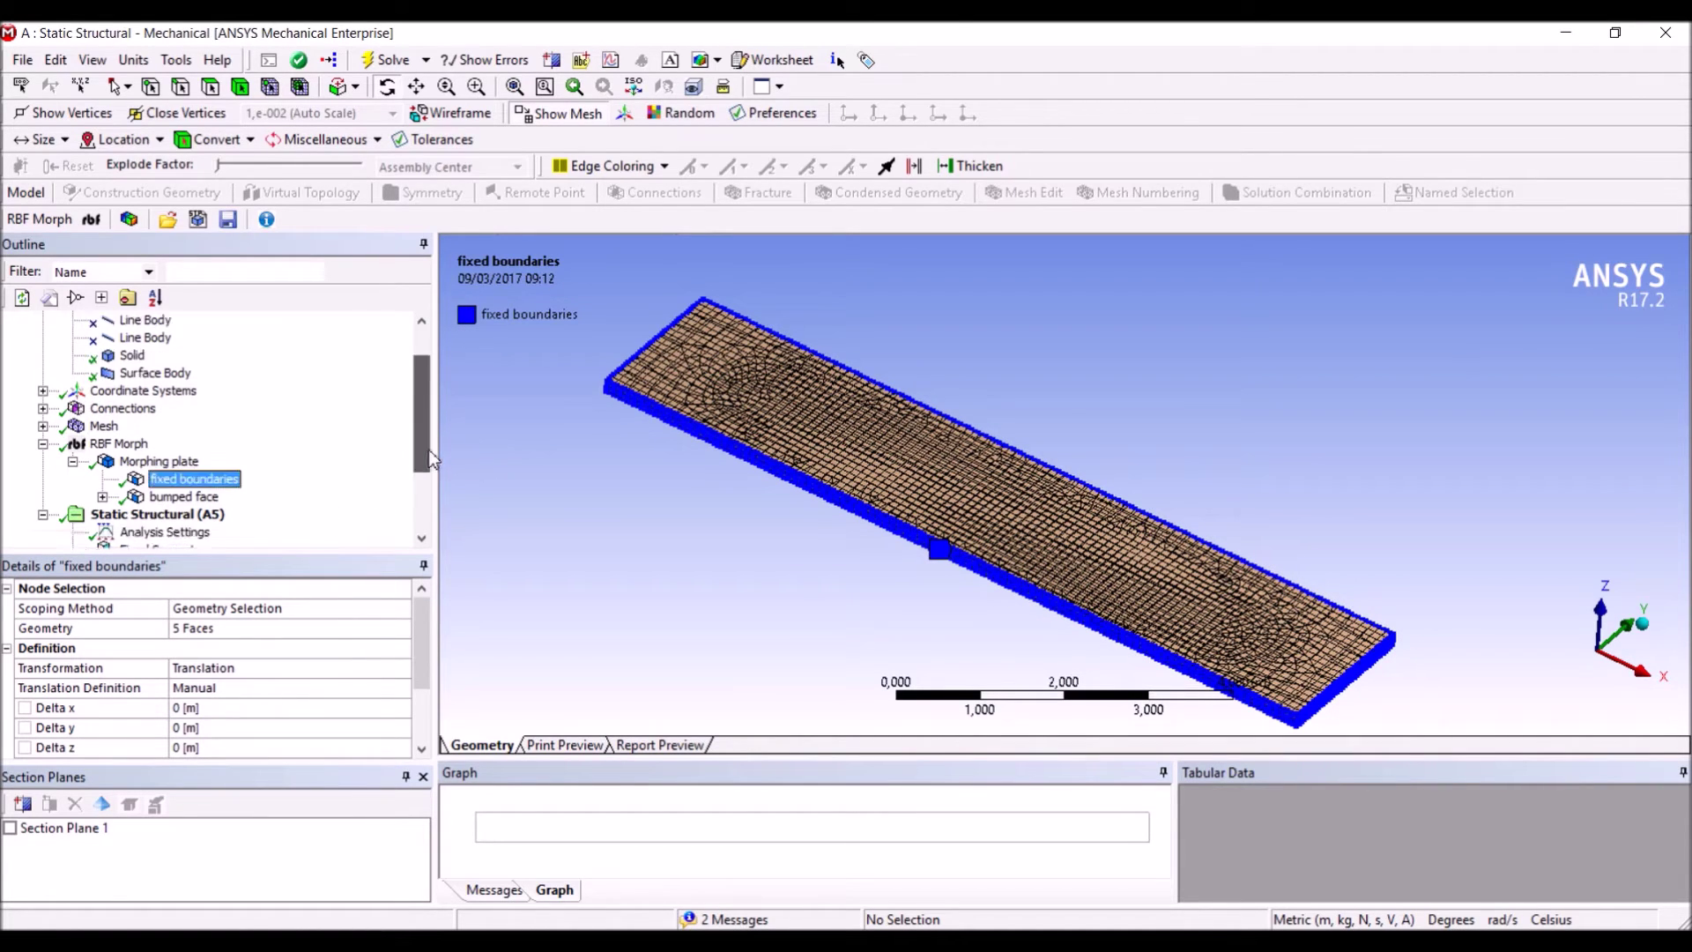
# Expand the bumped face source and preview the nodes of its fixed slot source.
pyautogui.click(206, 446)
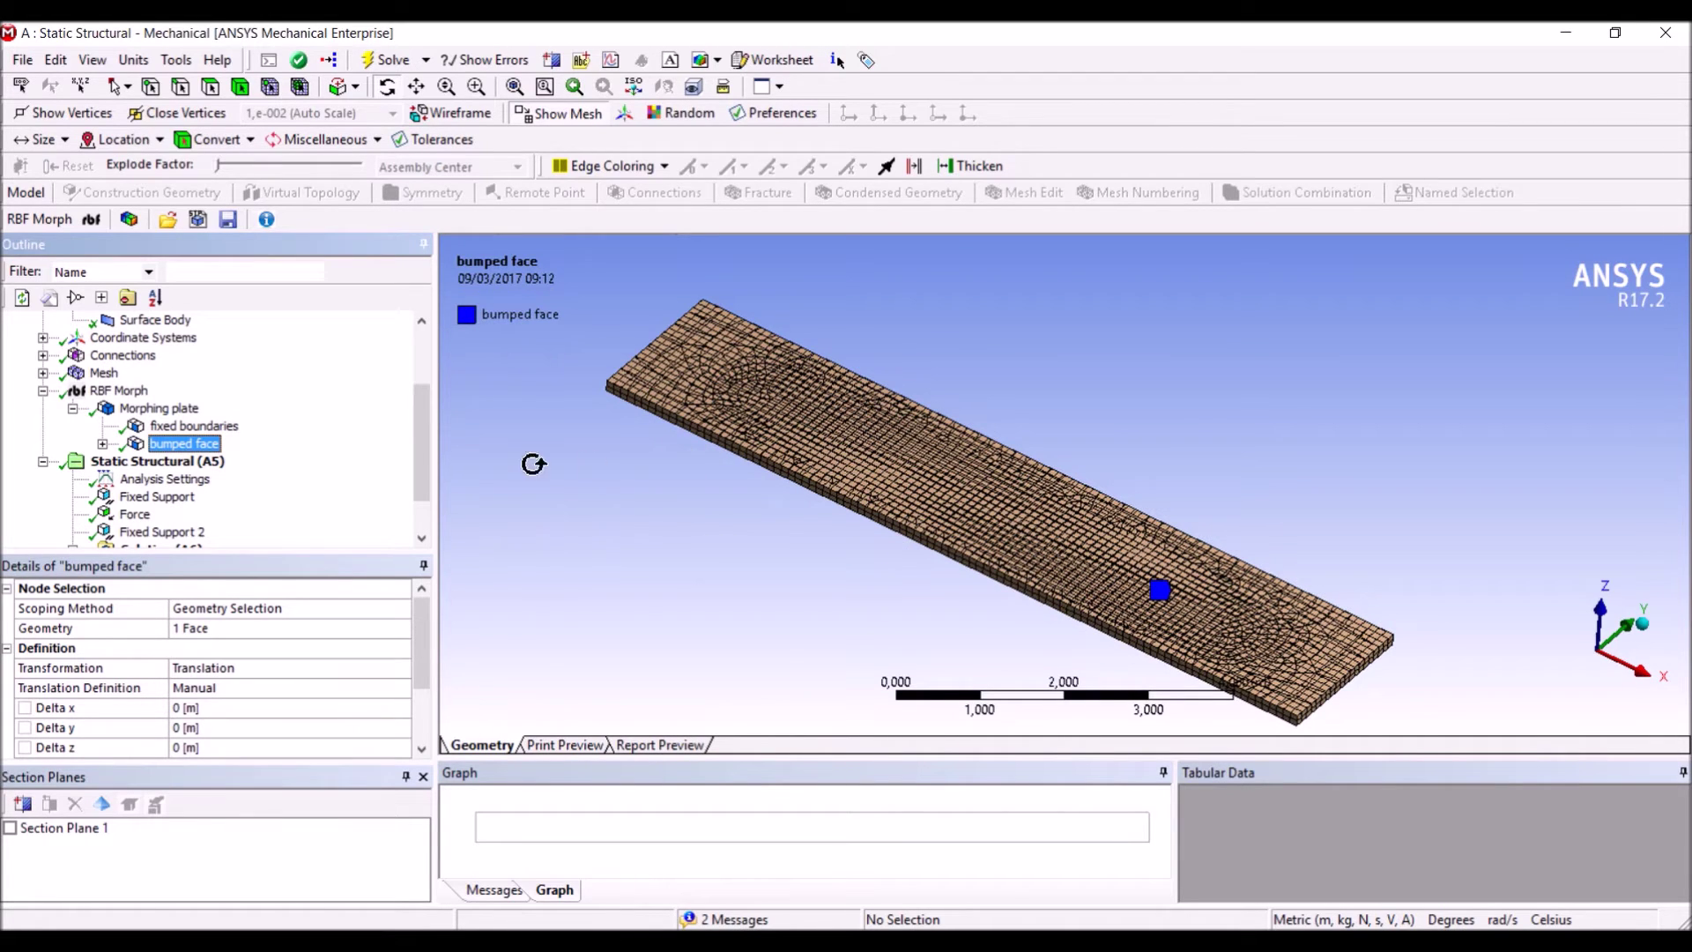
pyautogui.click(102, 444)
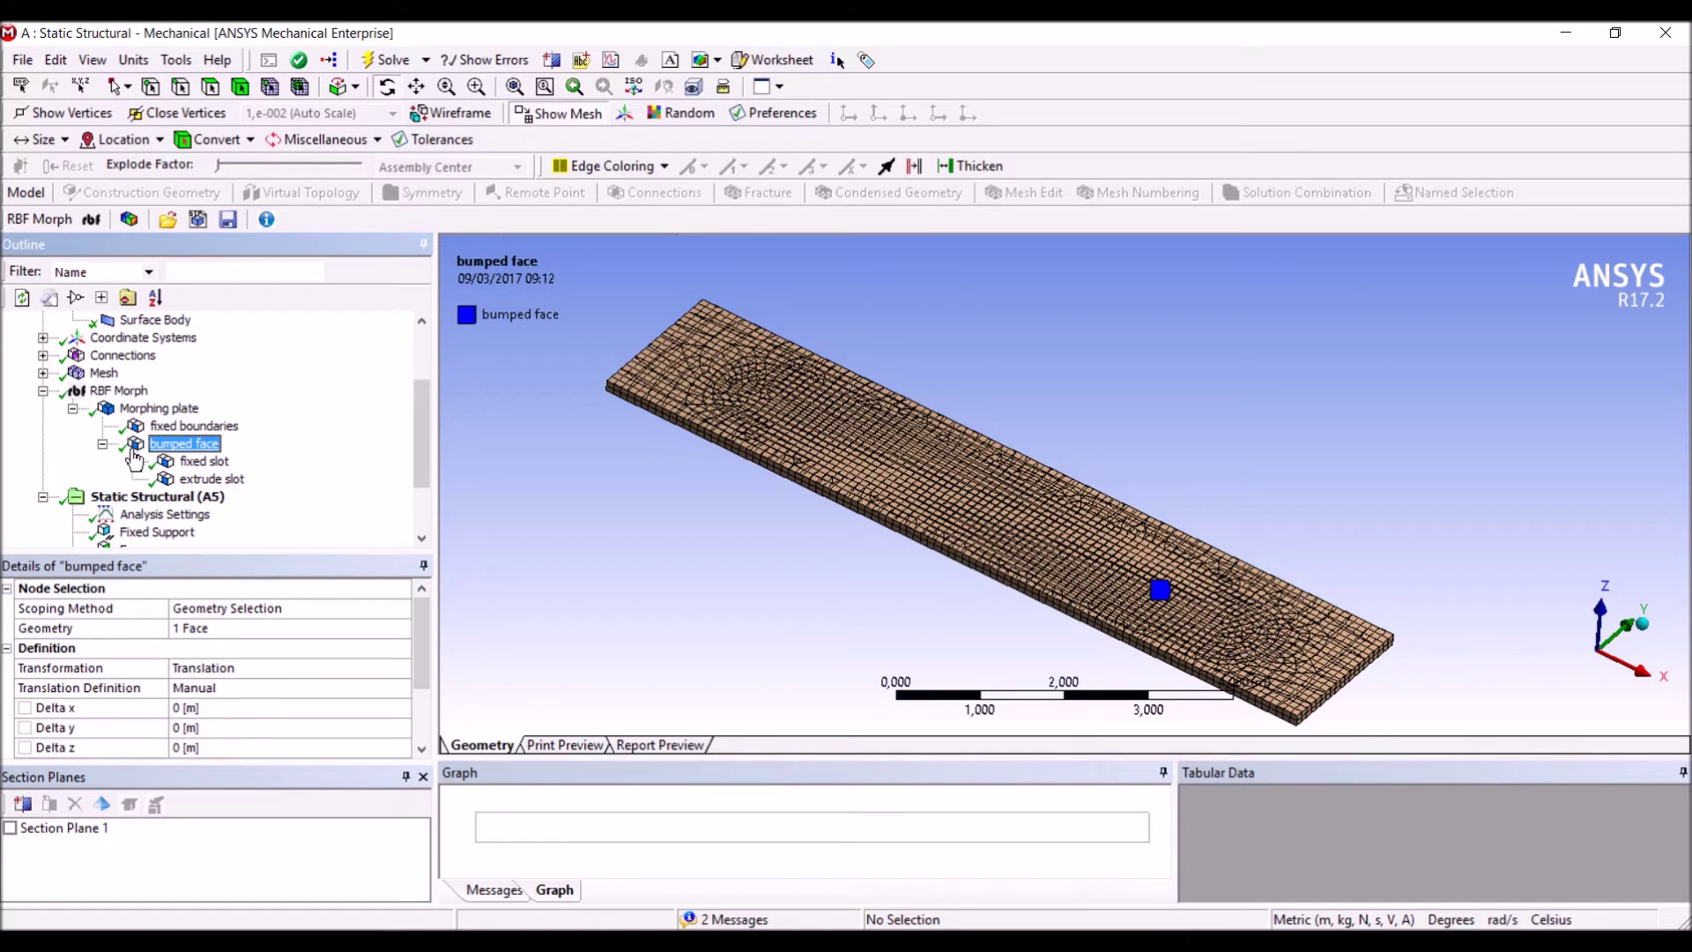
pyautogui.click(209, 461)
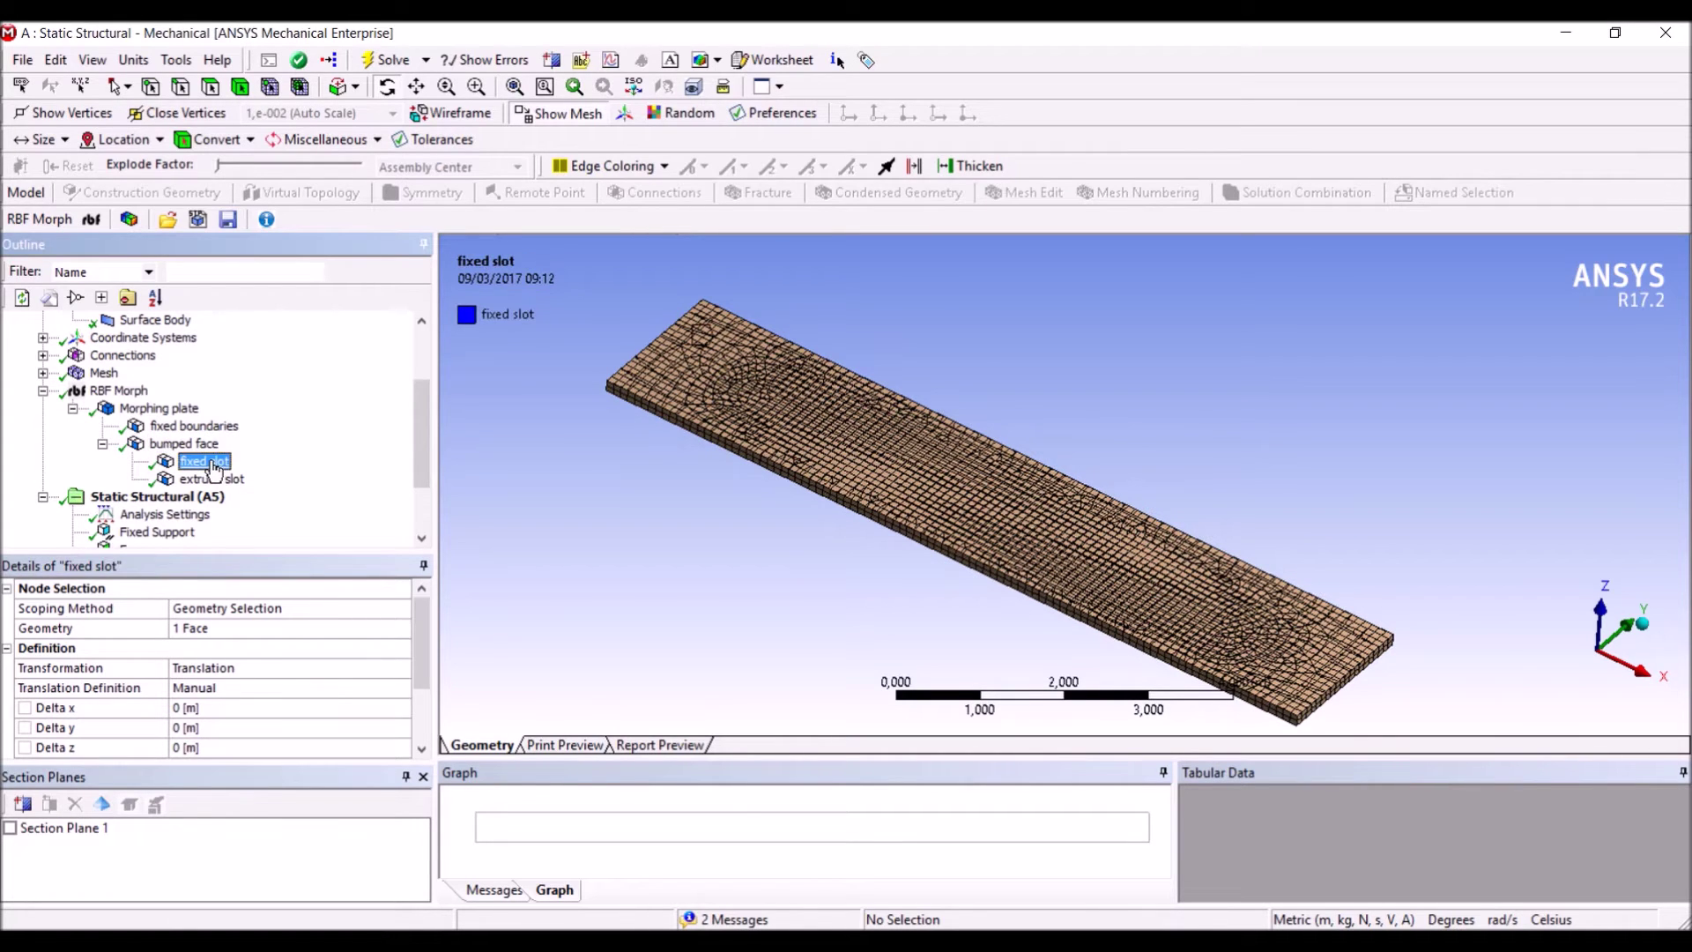
pyautogui.rightClick(213, 468)
pyautogui.click(255, 530)
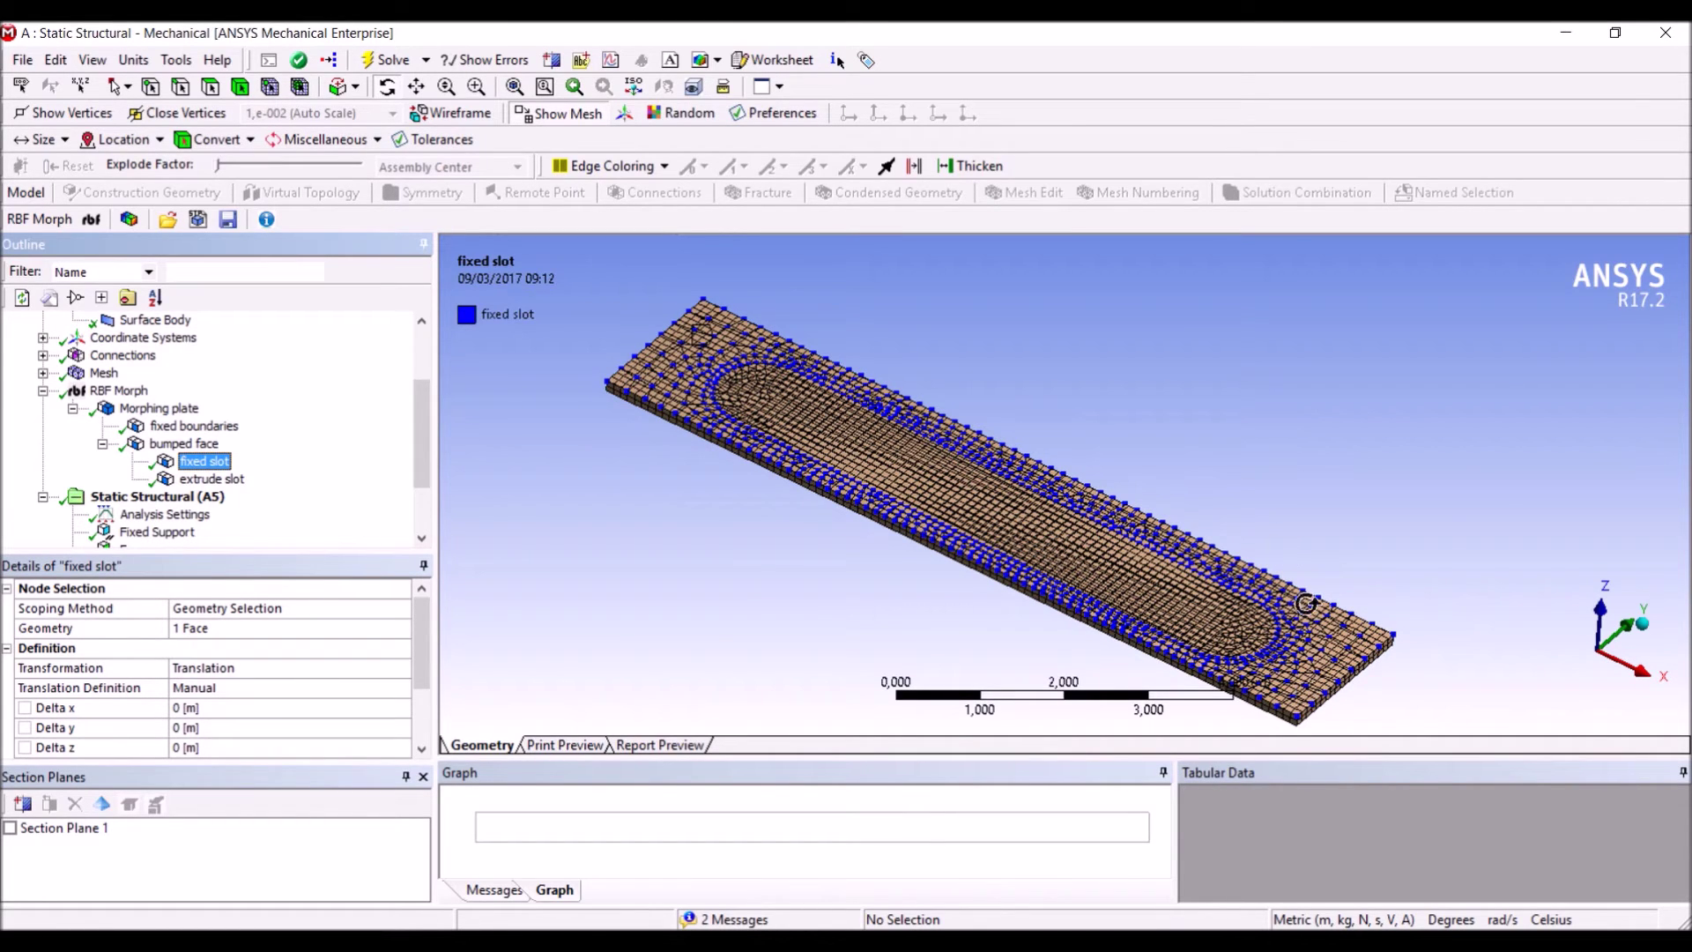
# Preview the nodes of the extrude slot source.
pyautogui.click(211, 478)
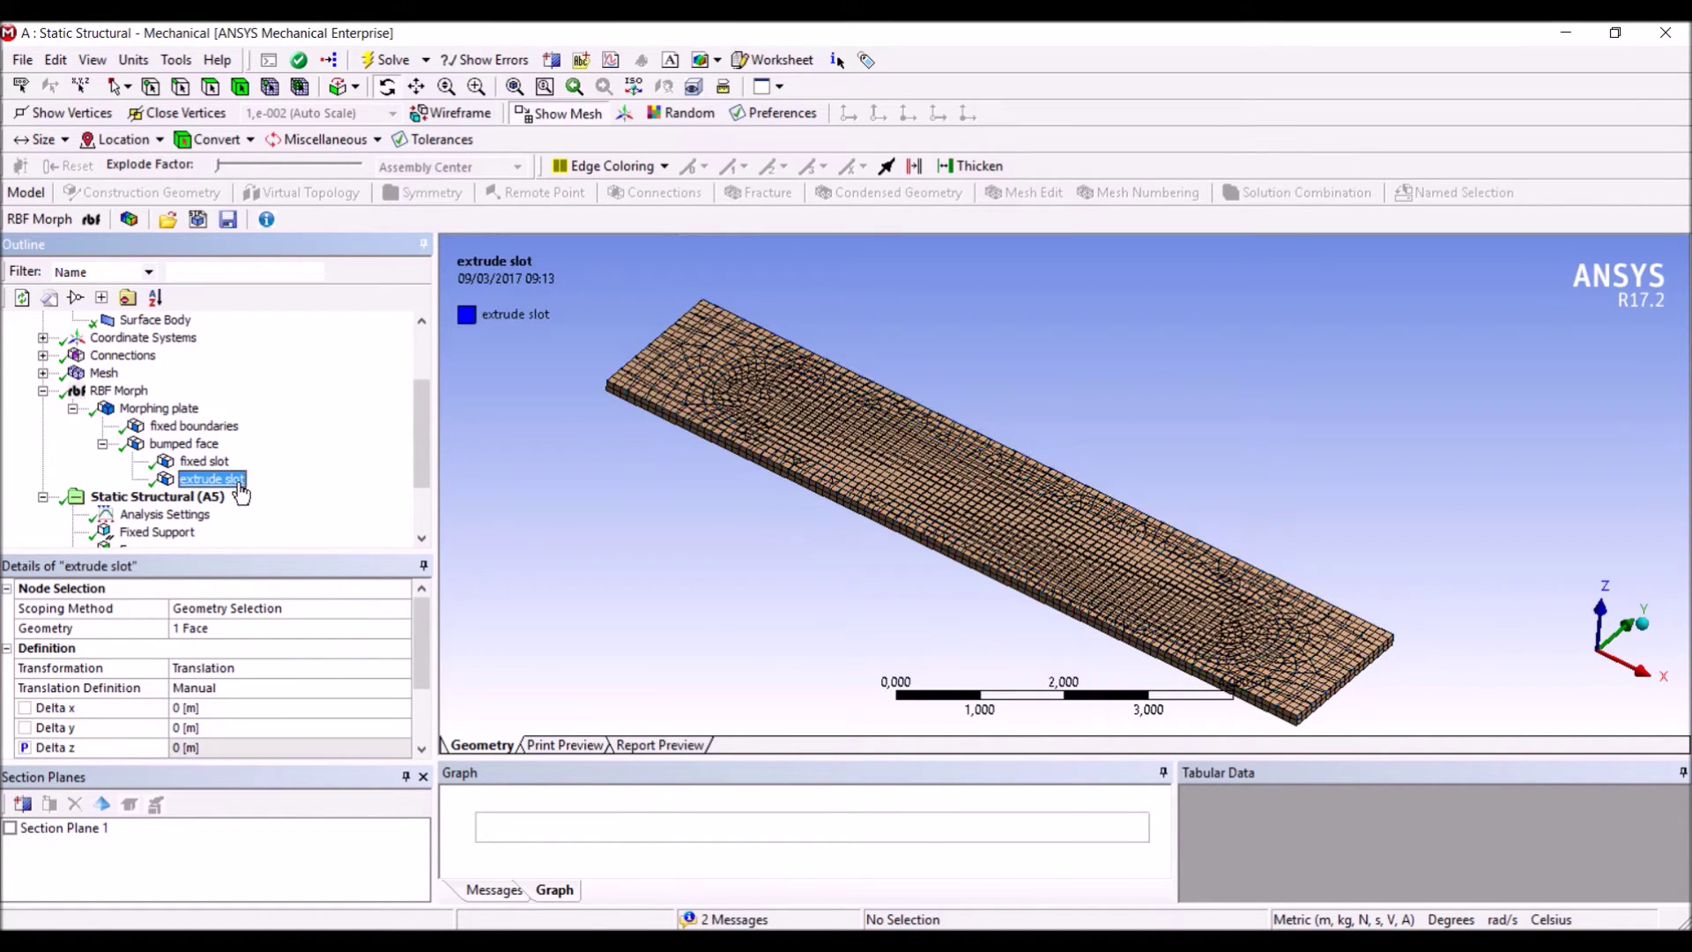
pyautogui.rightClick(239, 490)
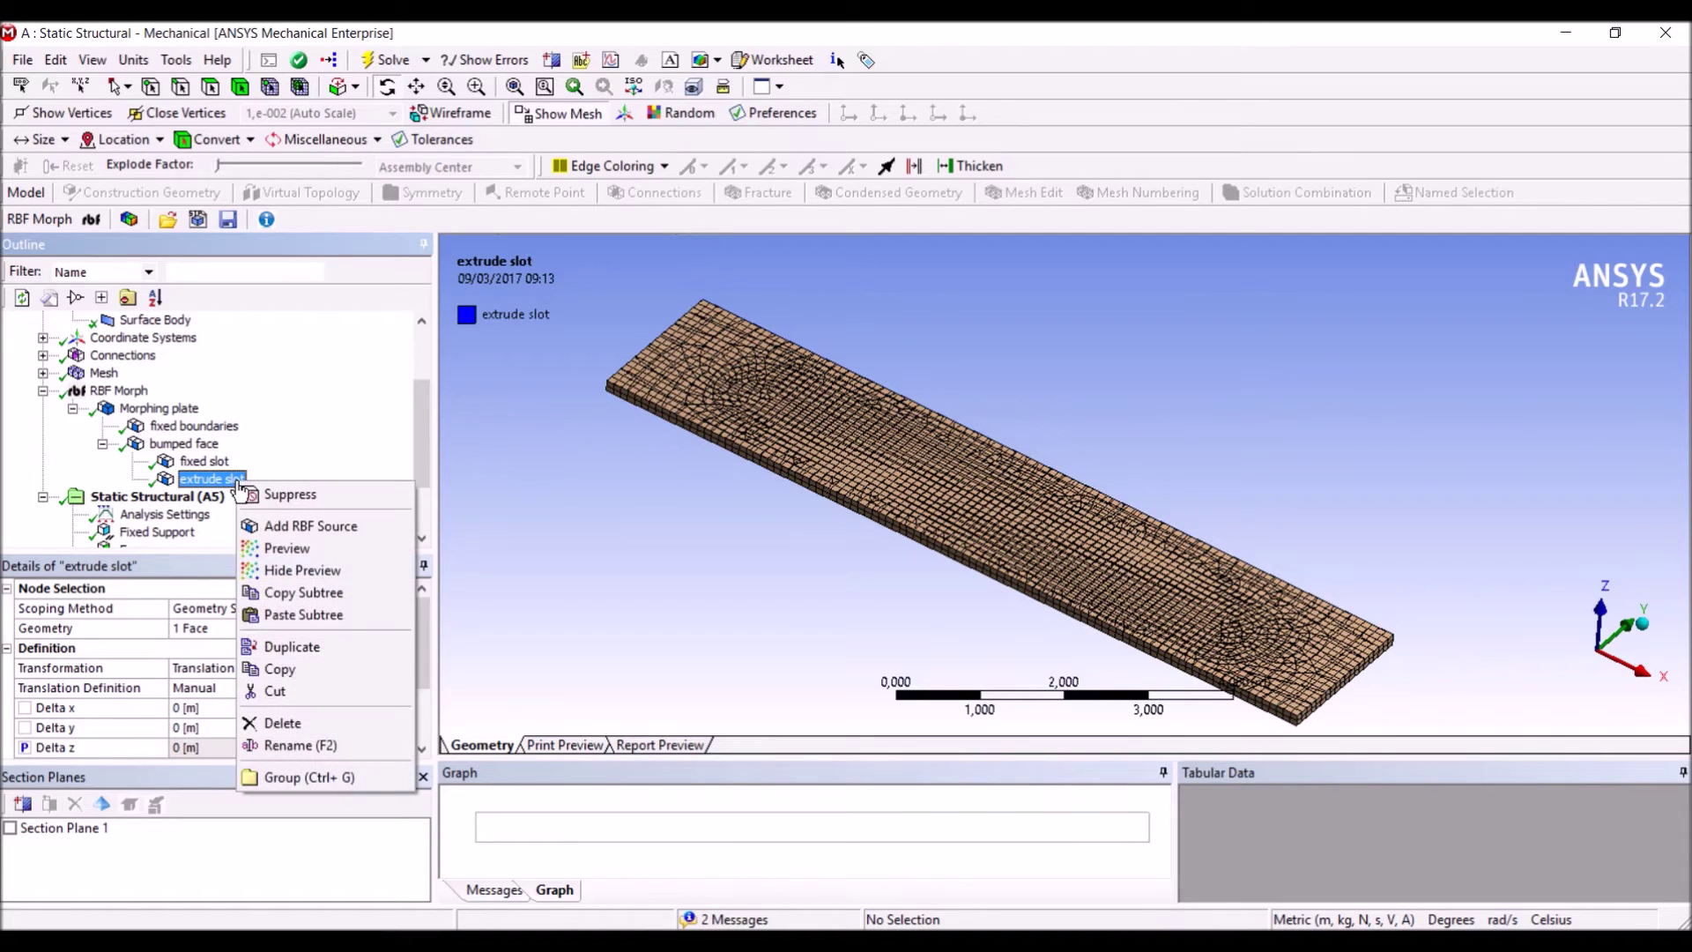
pyautogui.click(300, 548)
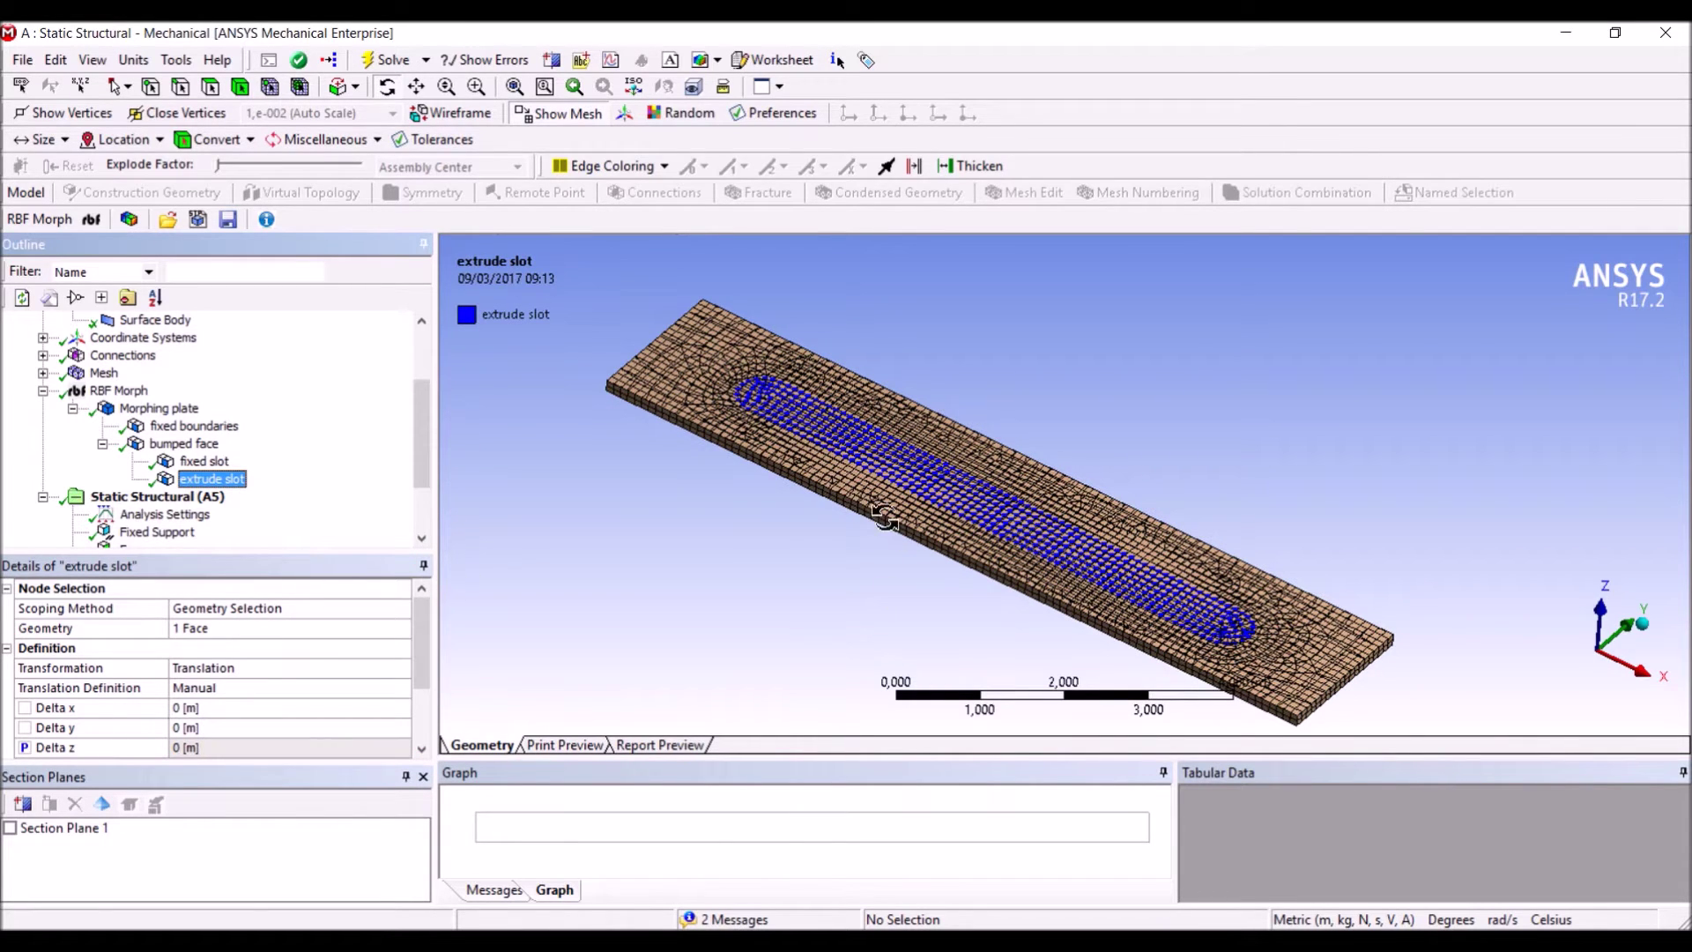
pyautogui.scroll(-2, 423, 670)
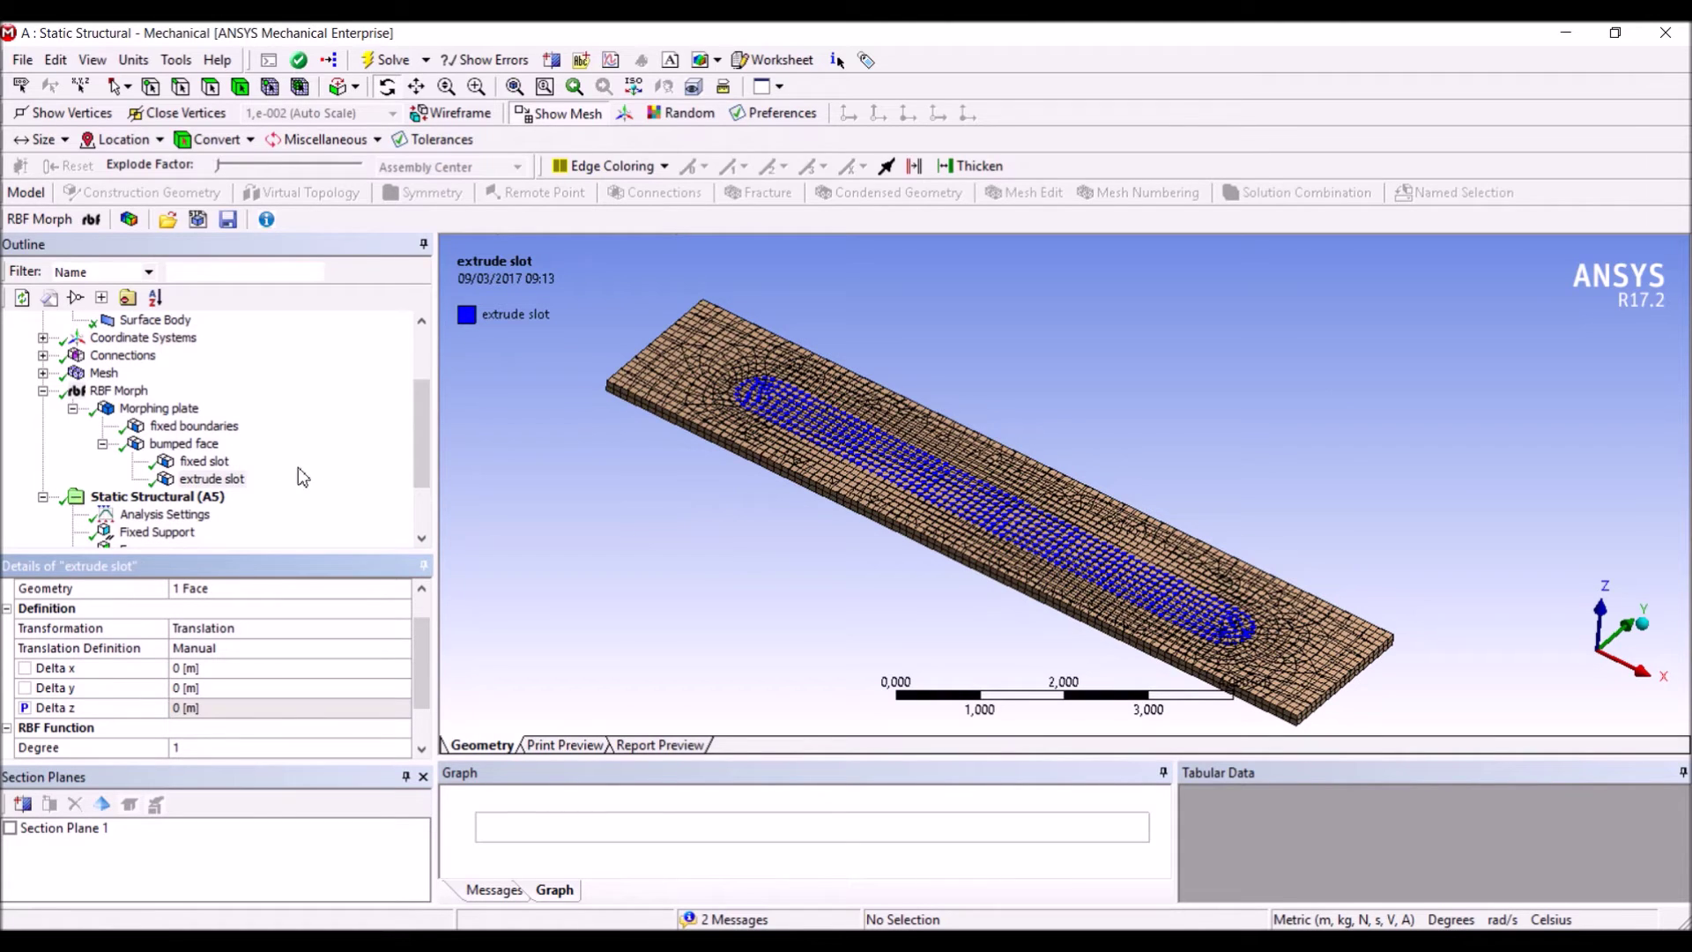
# Preview the bumped face nodes and orbit the plate to a near edge-on side view.
pyautogui.click(208, 453)
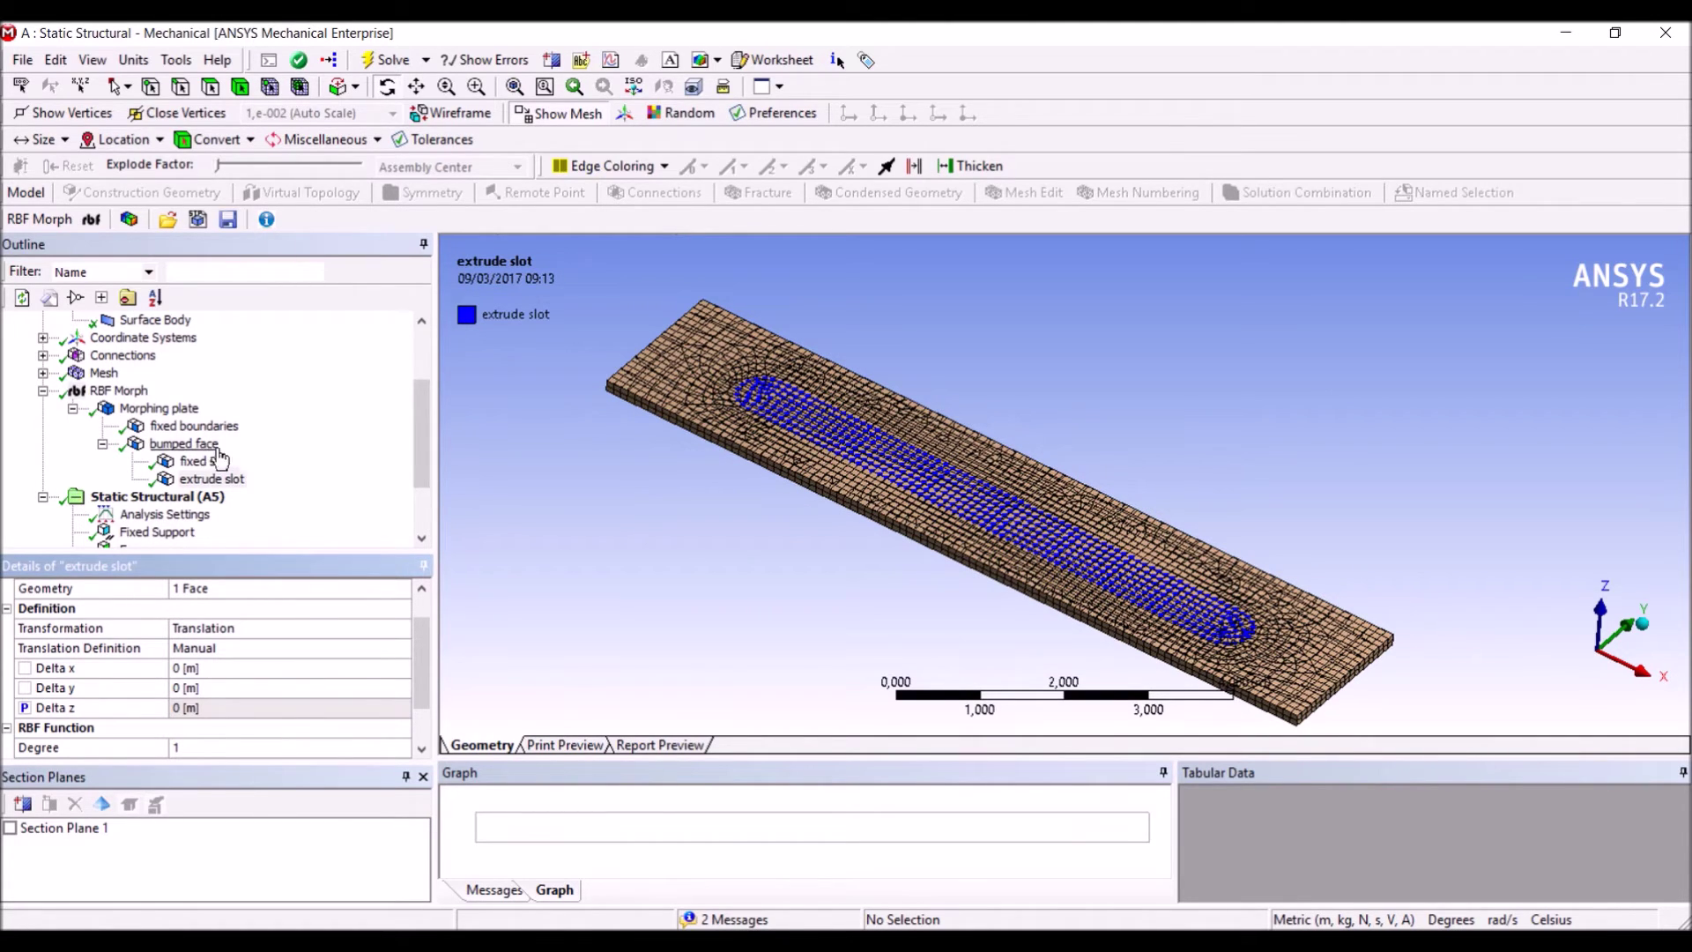
pyautogui.rightClick(211, 452)
pyautogui.click(267, 515)
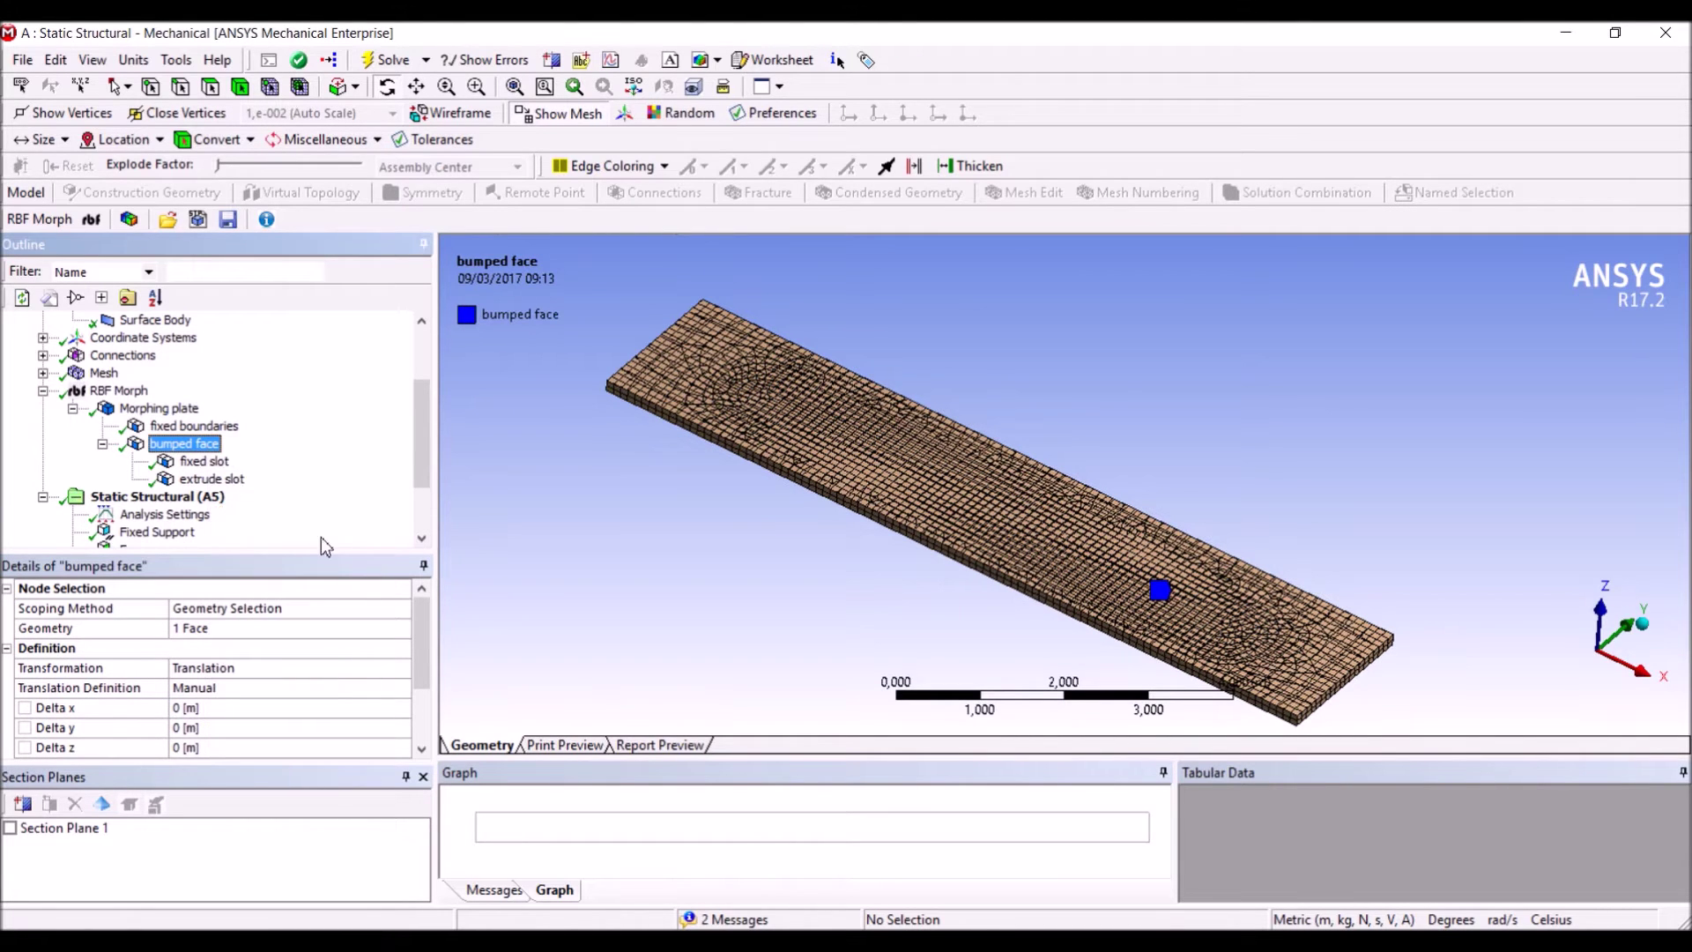
pyautogui.moveTo(948, 567); pyautogui.dragTo(1040, 532)
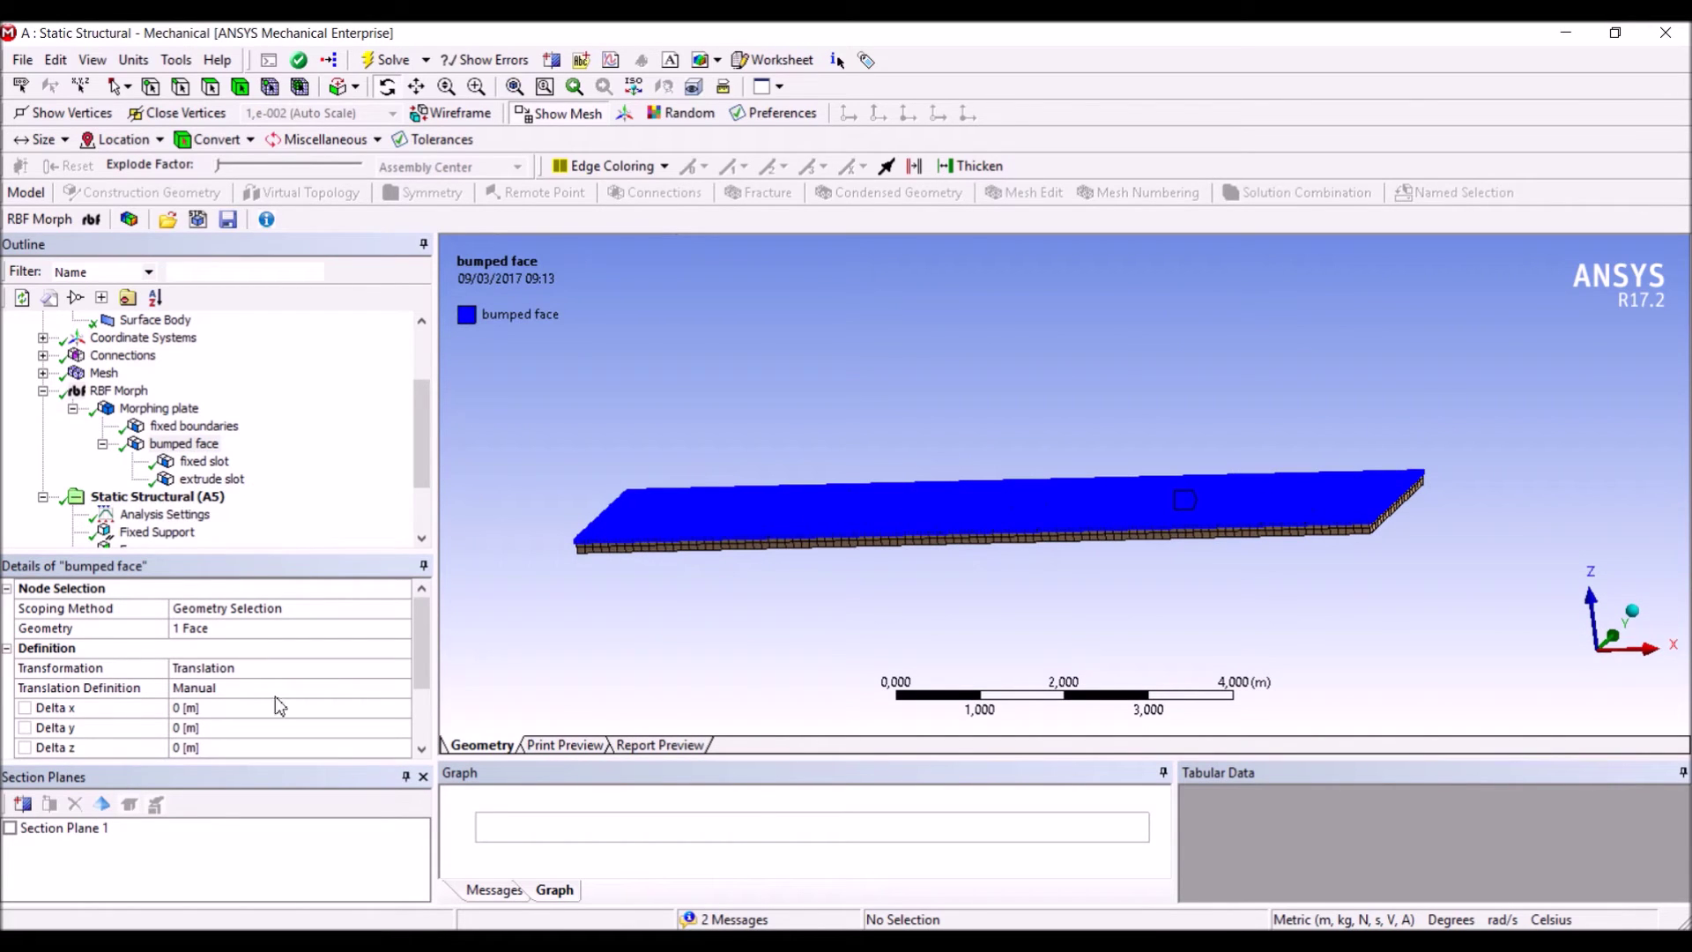
pyautogui.moveTo(421, 458); pyautogui.dragTo(419, 501)
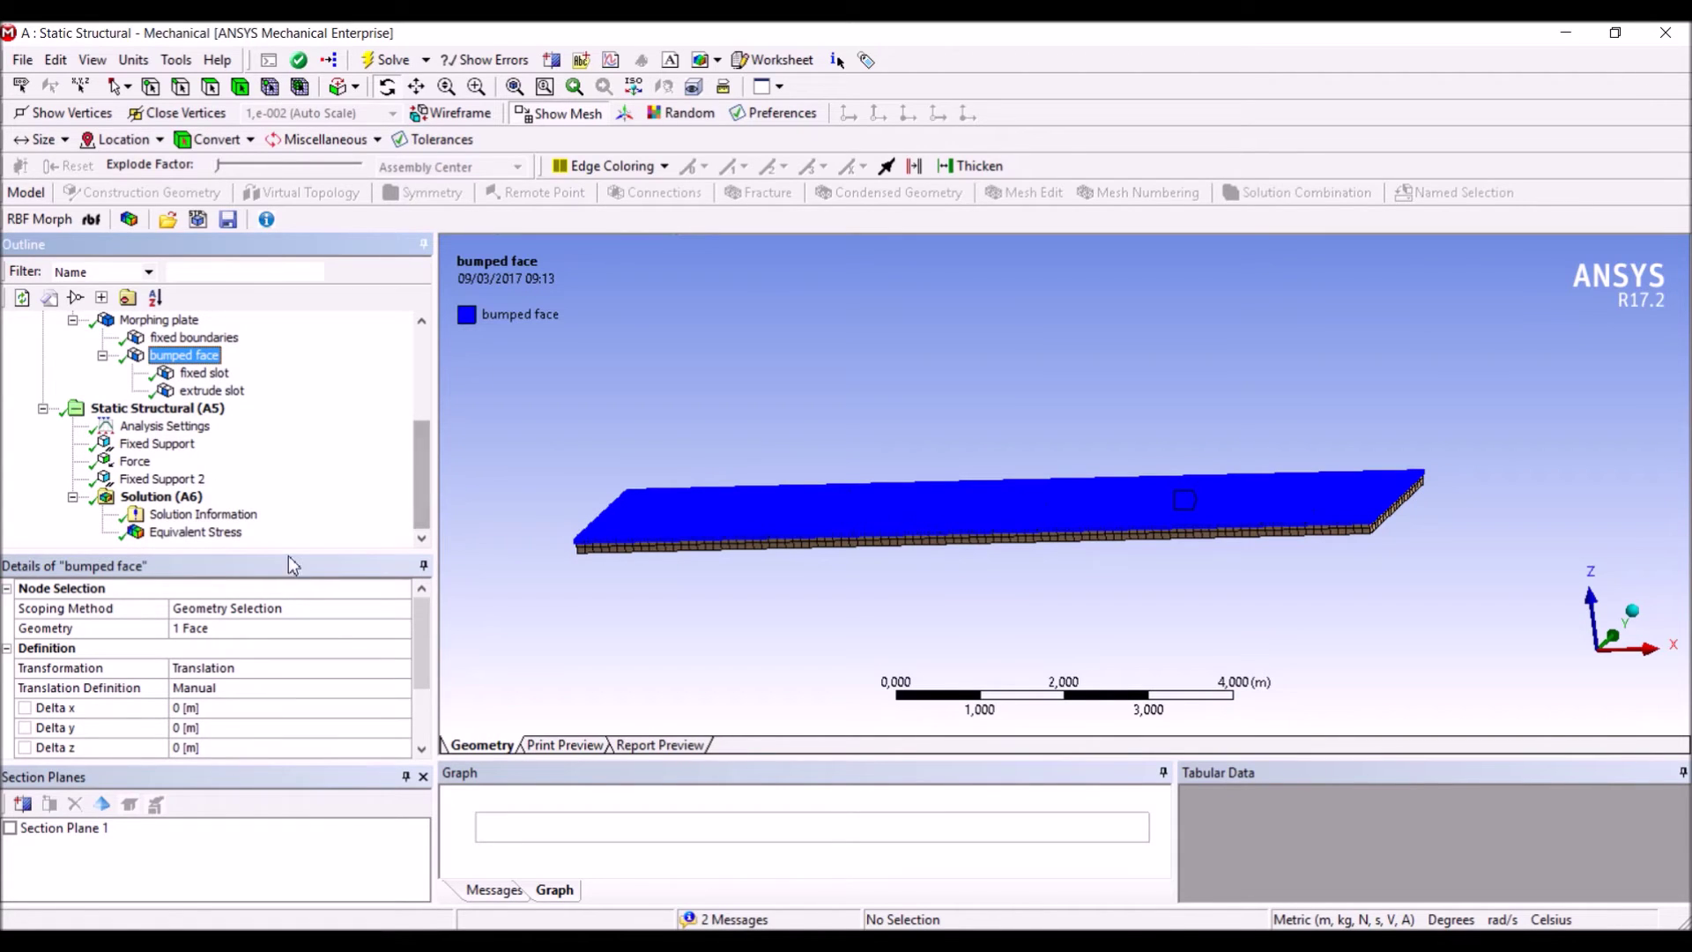
pyautogui.moveTo(421, 499); pyautogui.dragTo(431, 474)
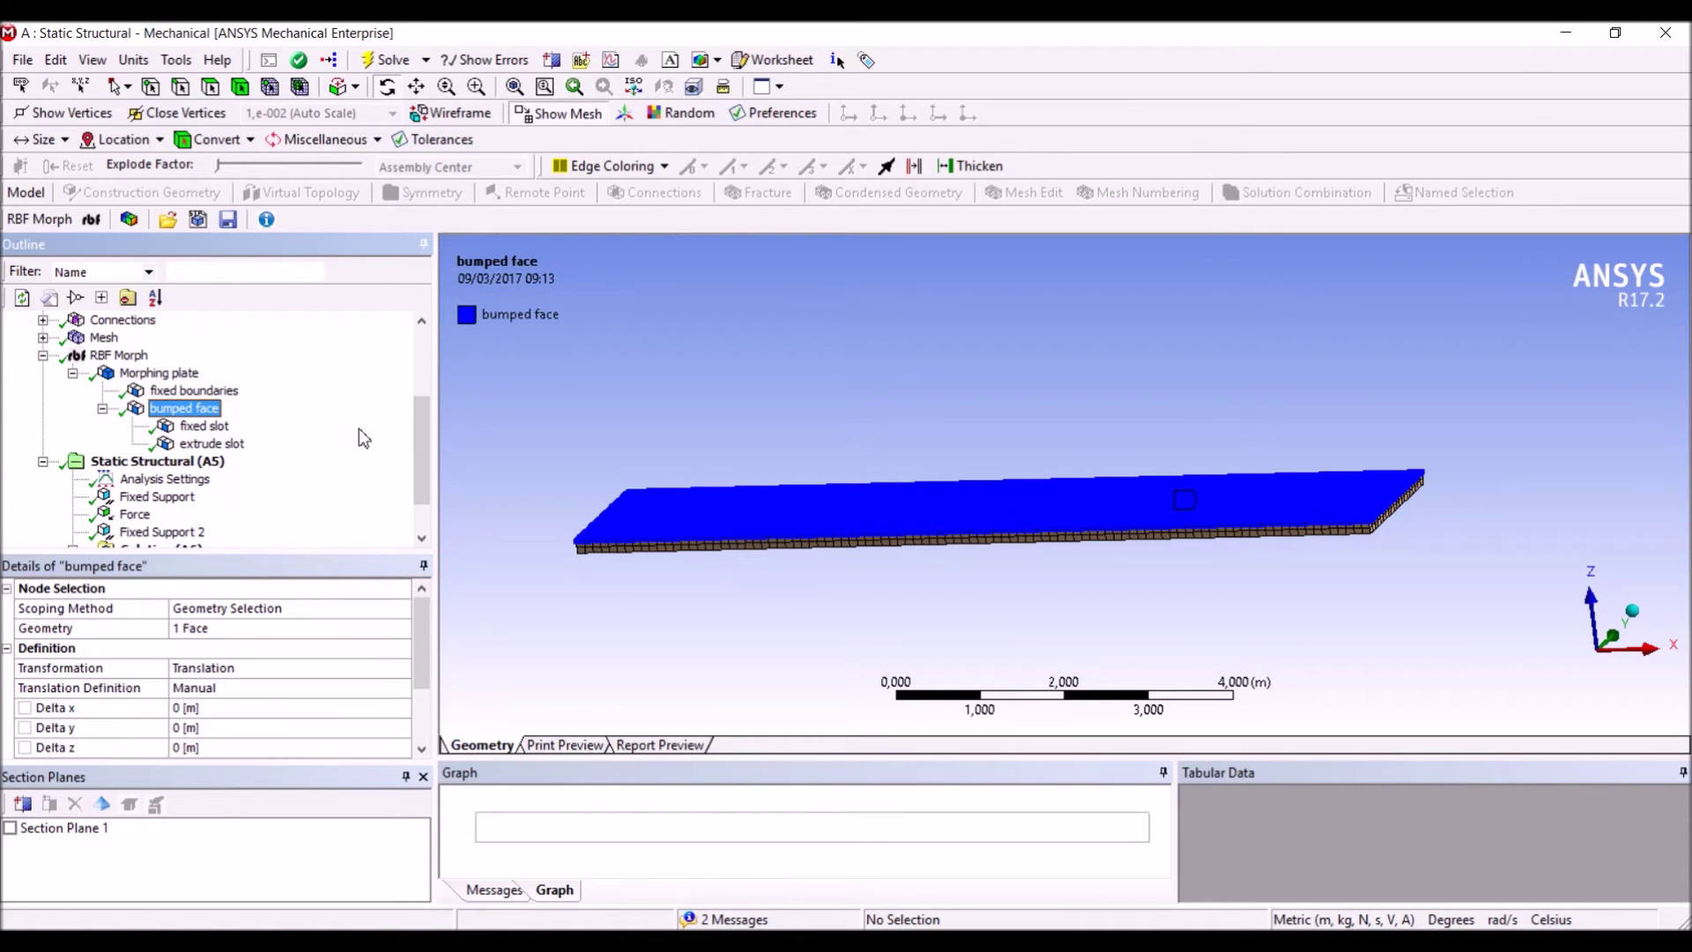
pyautogui.moveTo(420, 447); pyautogui.dragTo(423, 421)
# Check the RBF Morph settings and the extrude slot's parameterised Delta z, then return to DesignModeler.
pyautogui.click(138, 410)
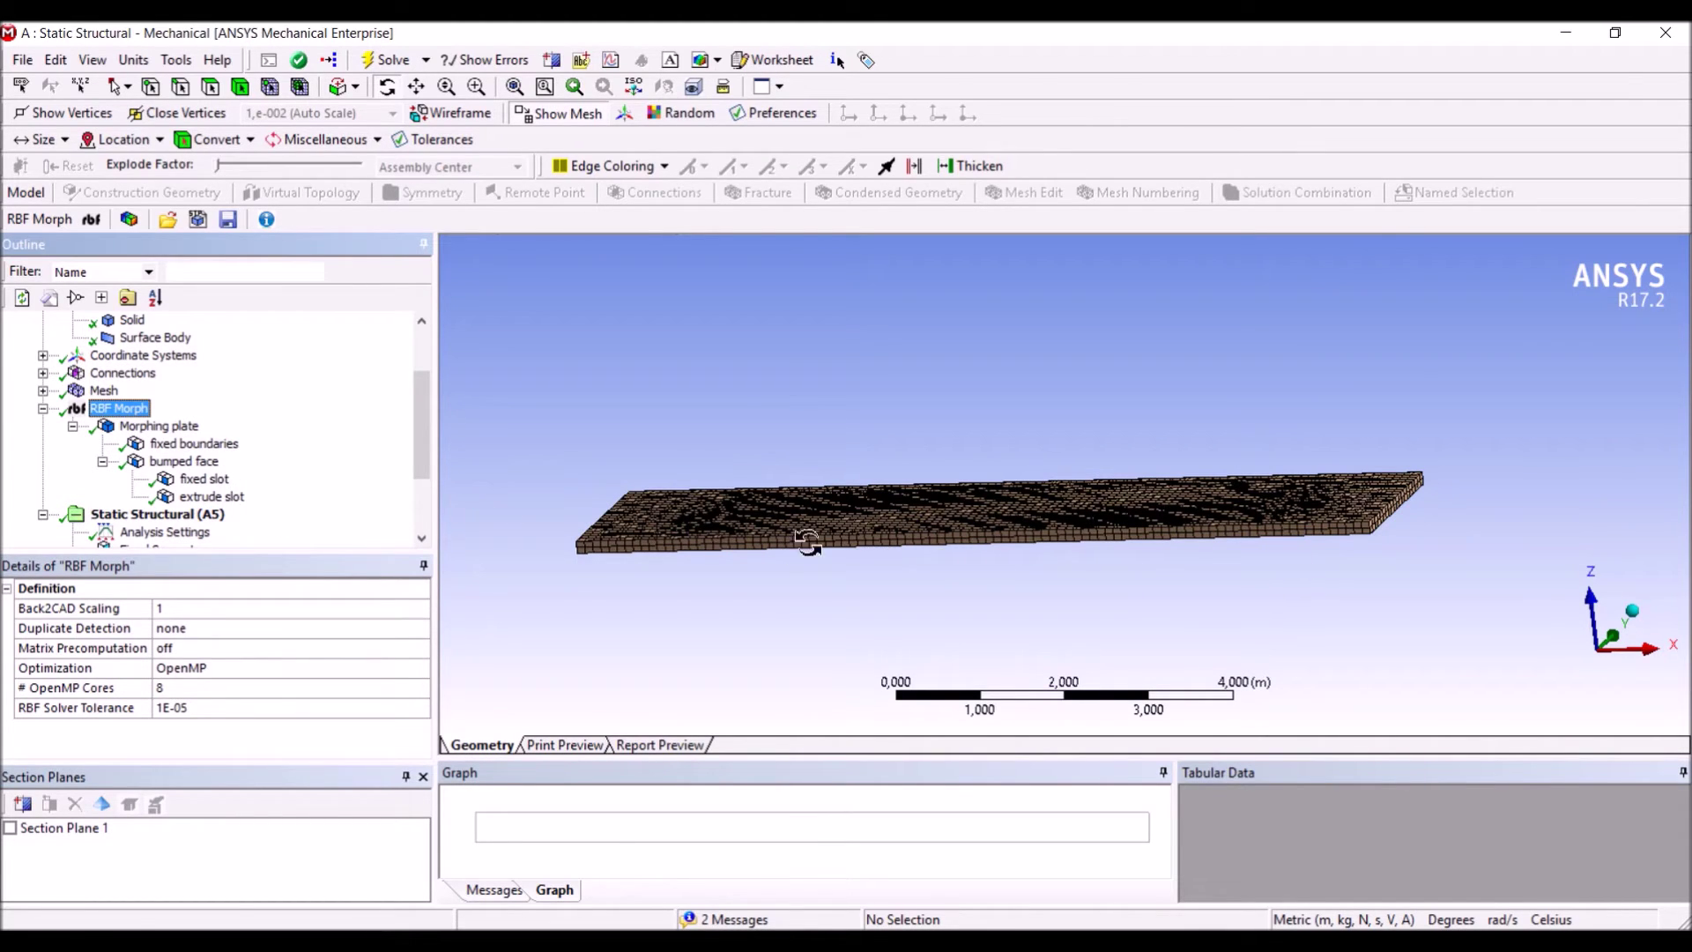
pyautogui.moveTo(419, 448)
pyautogui.mouseDown()
pyautogui.moveTo(432, 415)
pyautogui.moveTo(426, 458)
pyautogui.mouseUp()
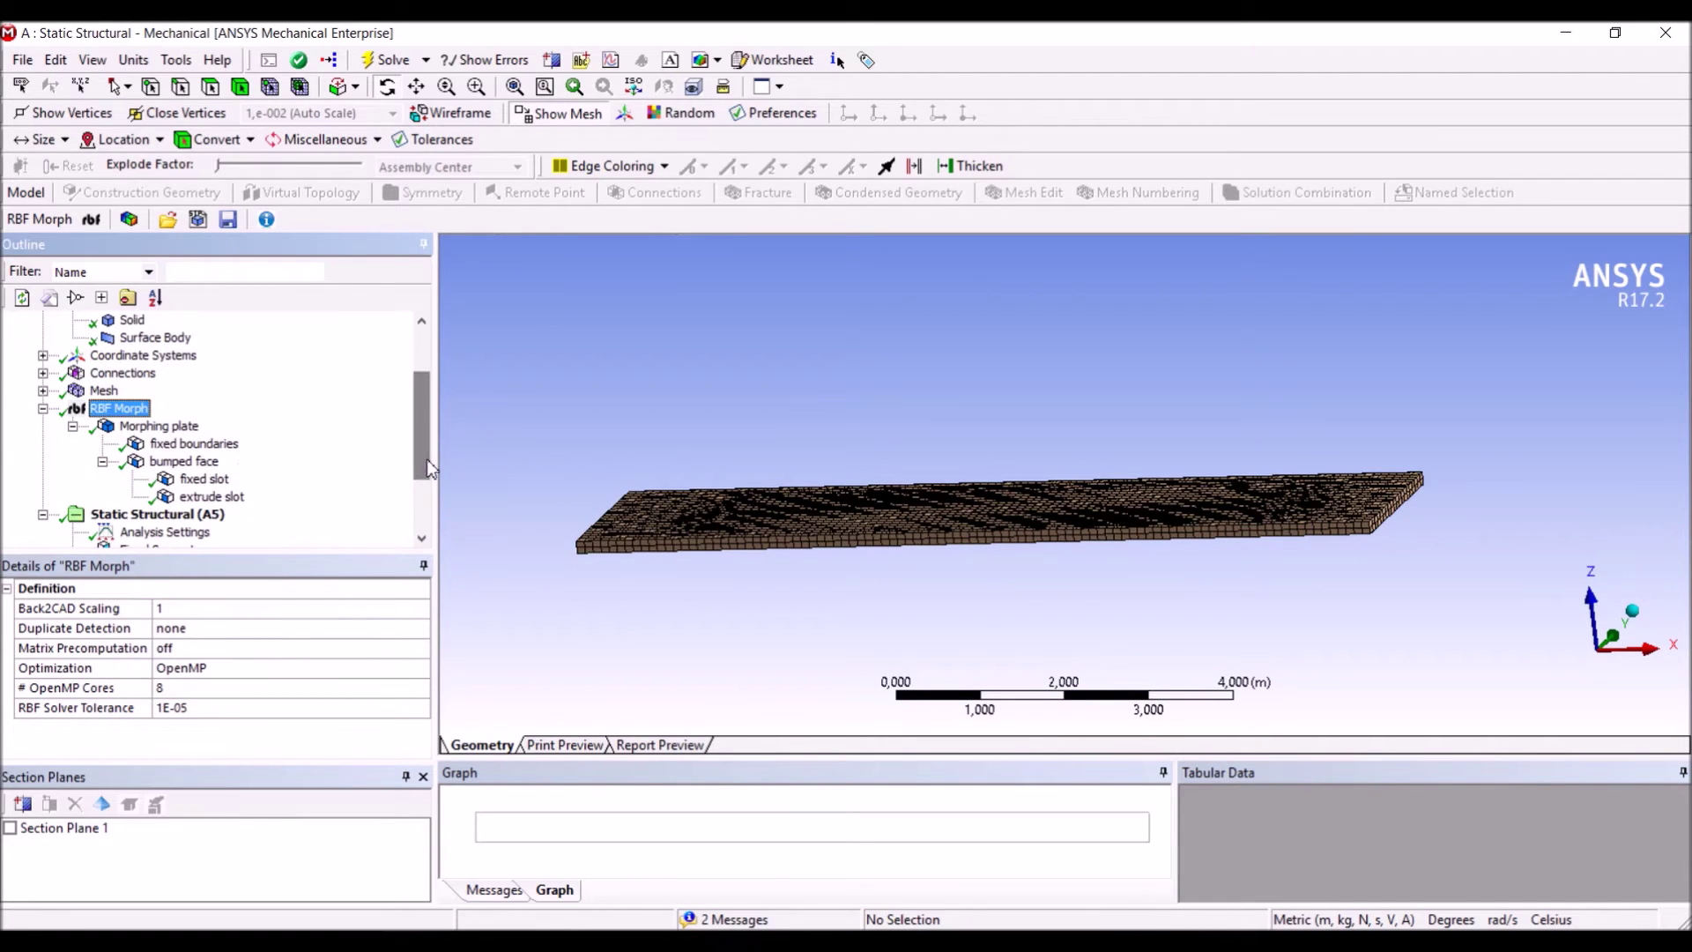
pyautogui.click(231, 499)
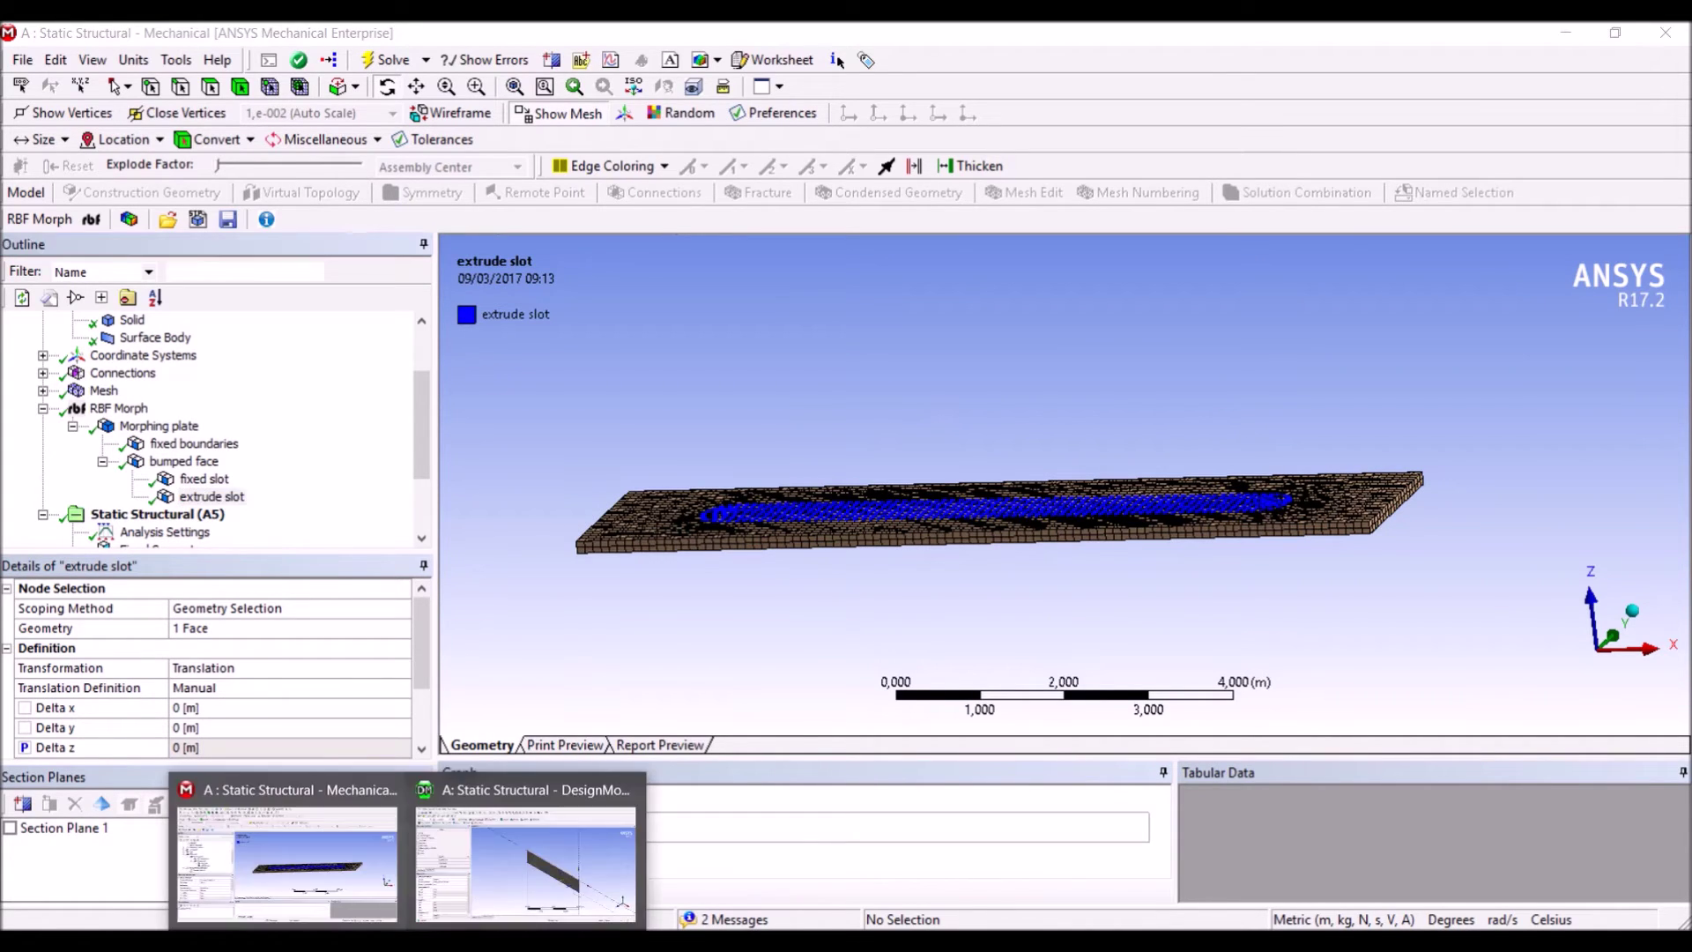
pyautogui.click(526, 851)
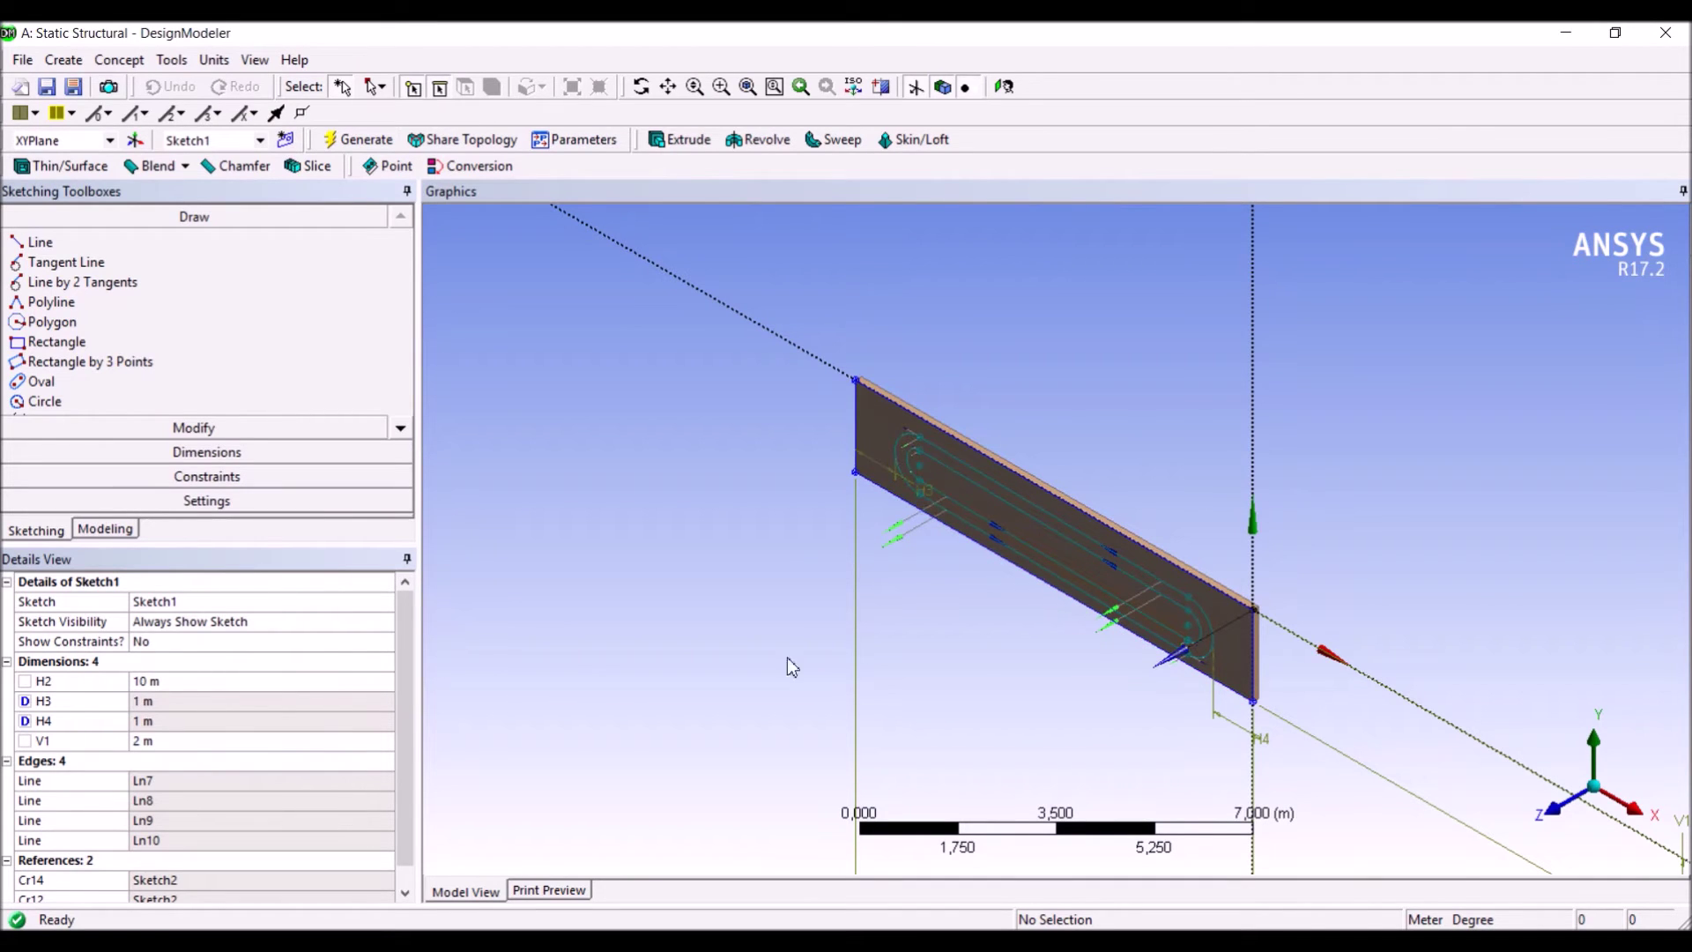
# Switch to Workbench and display the Parameter Set's table of four design points.
pyautogui.hotkey('alt', 'Tab')
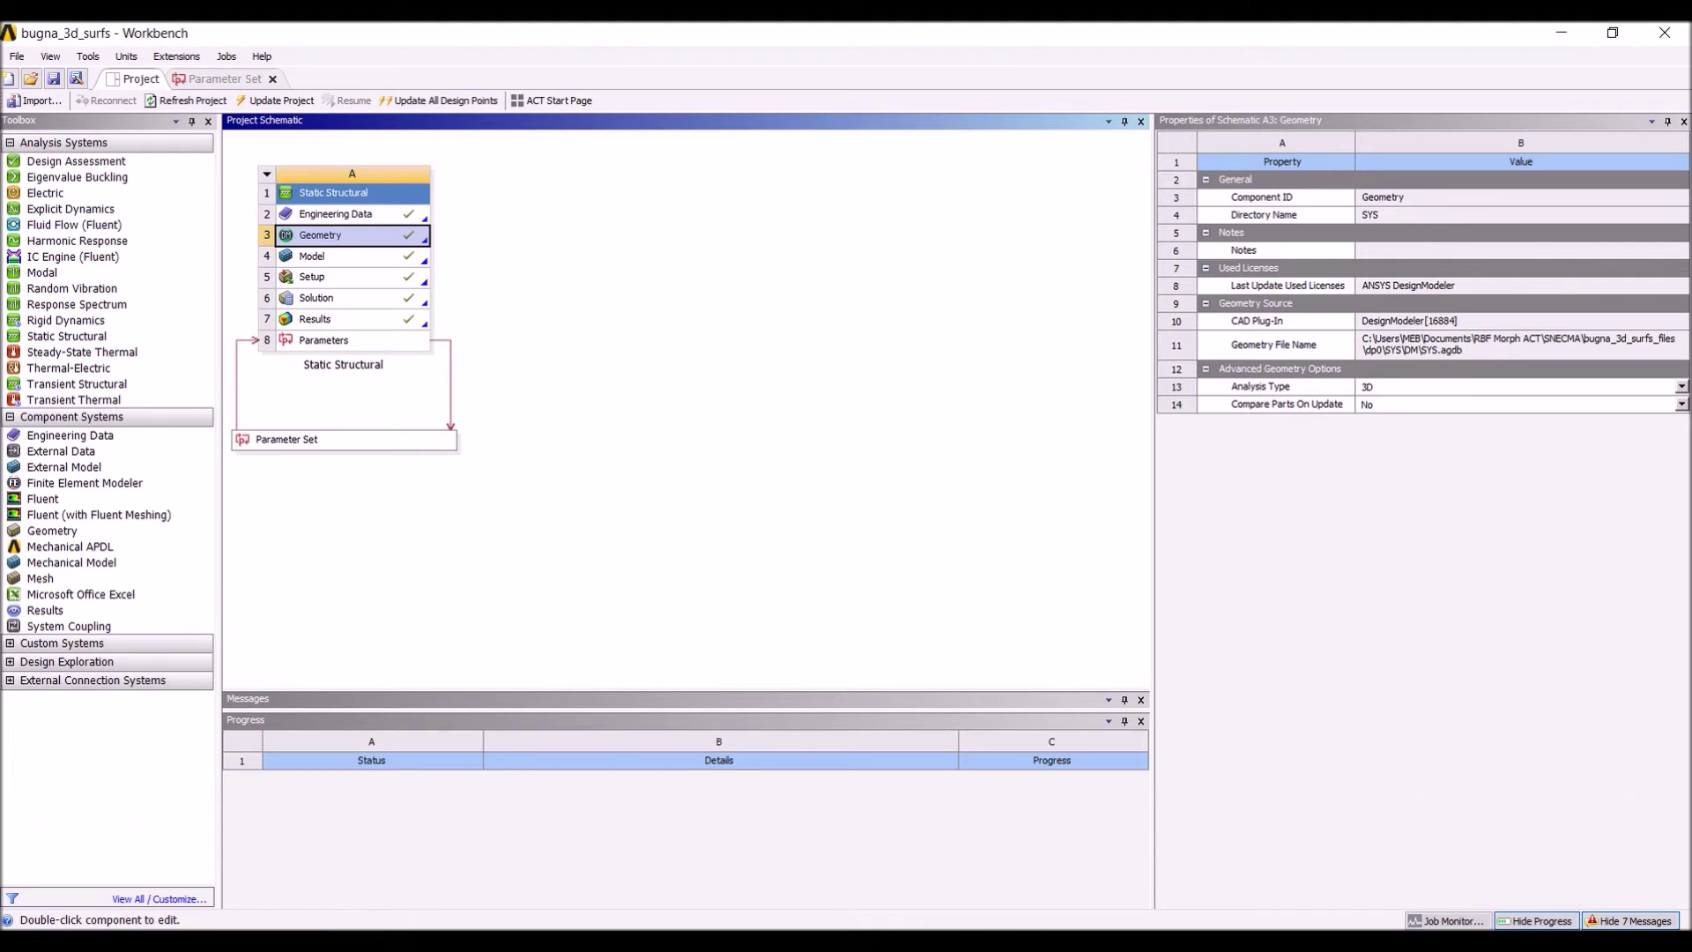
pyautogui.click(368, 449)
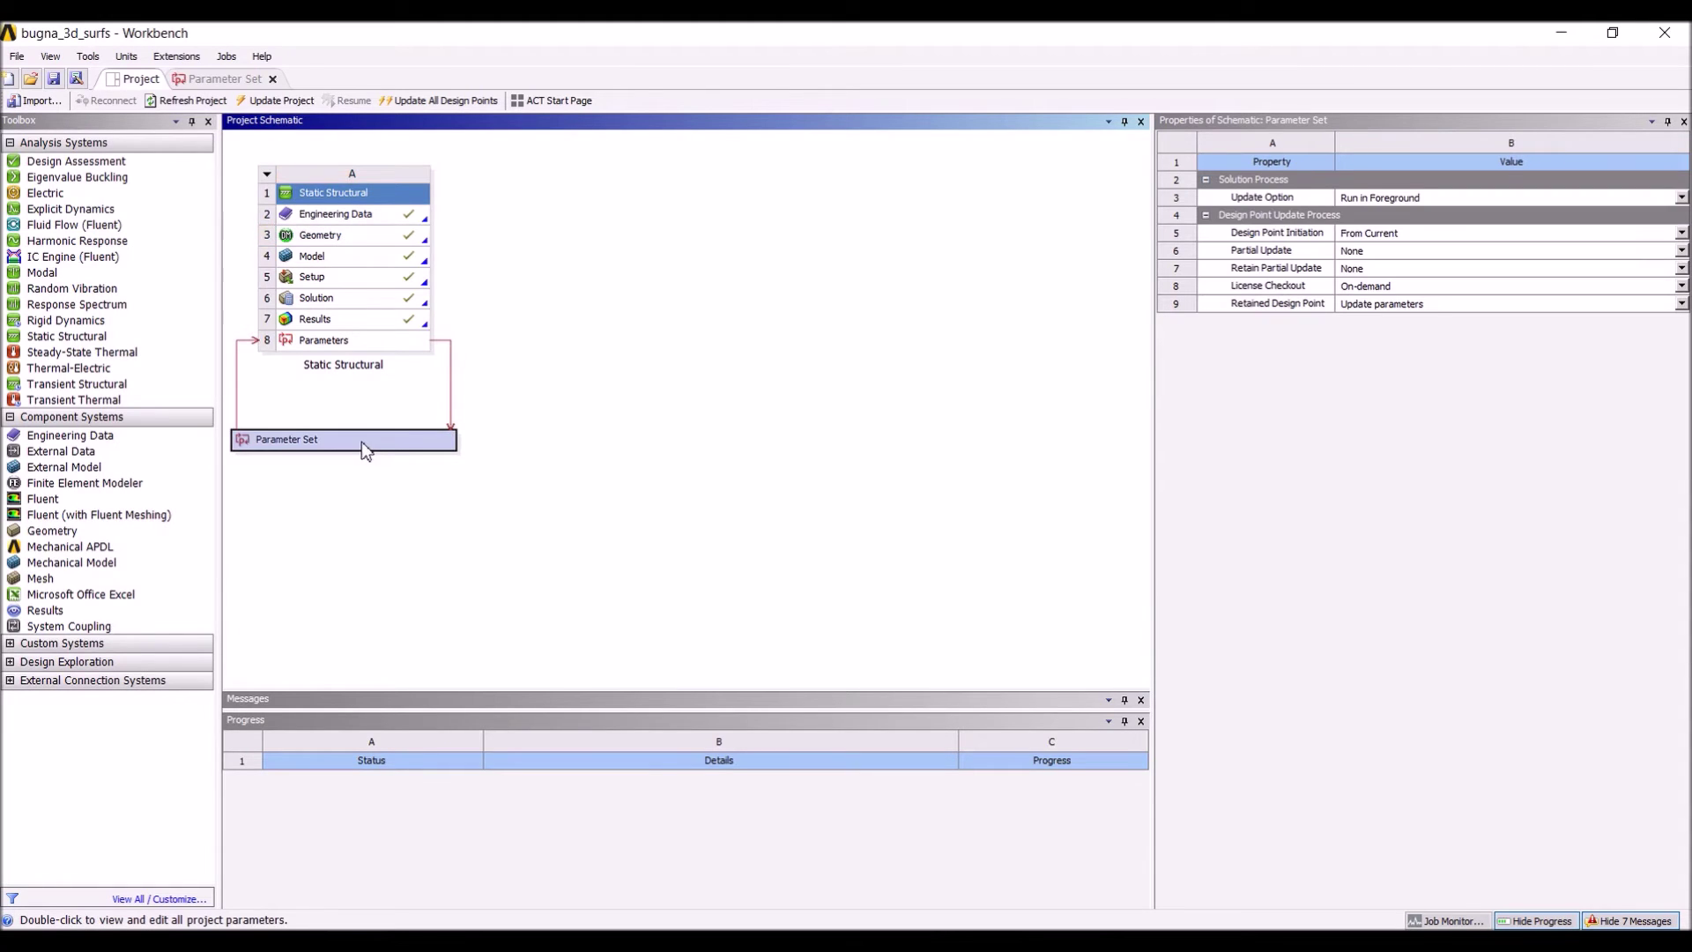
pyautogui.click(214, 79)
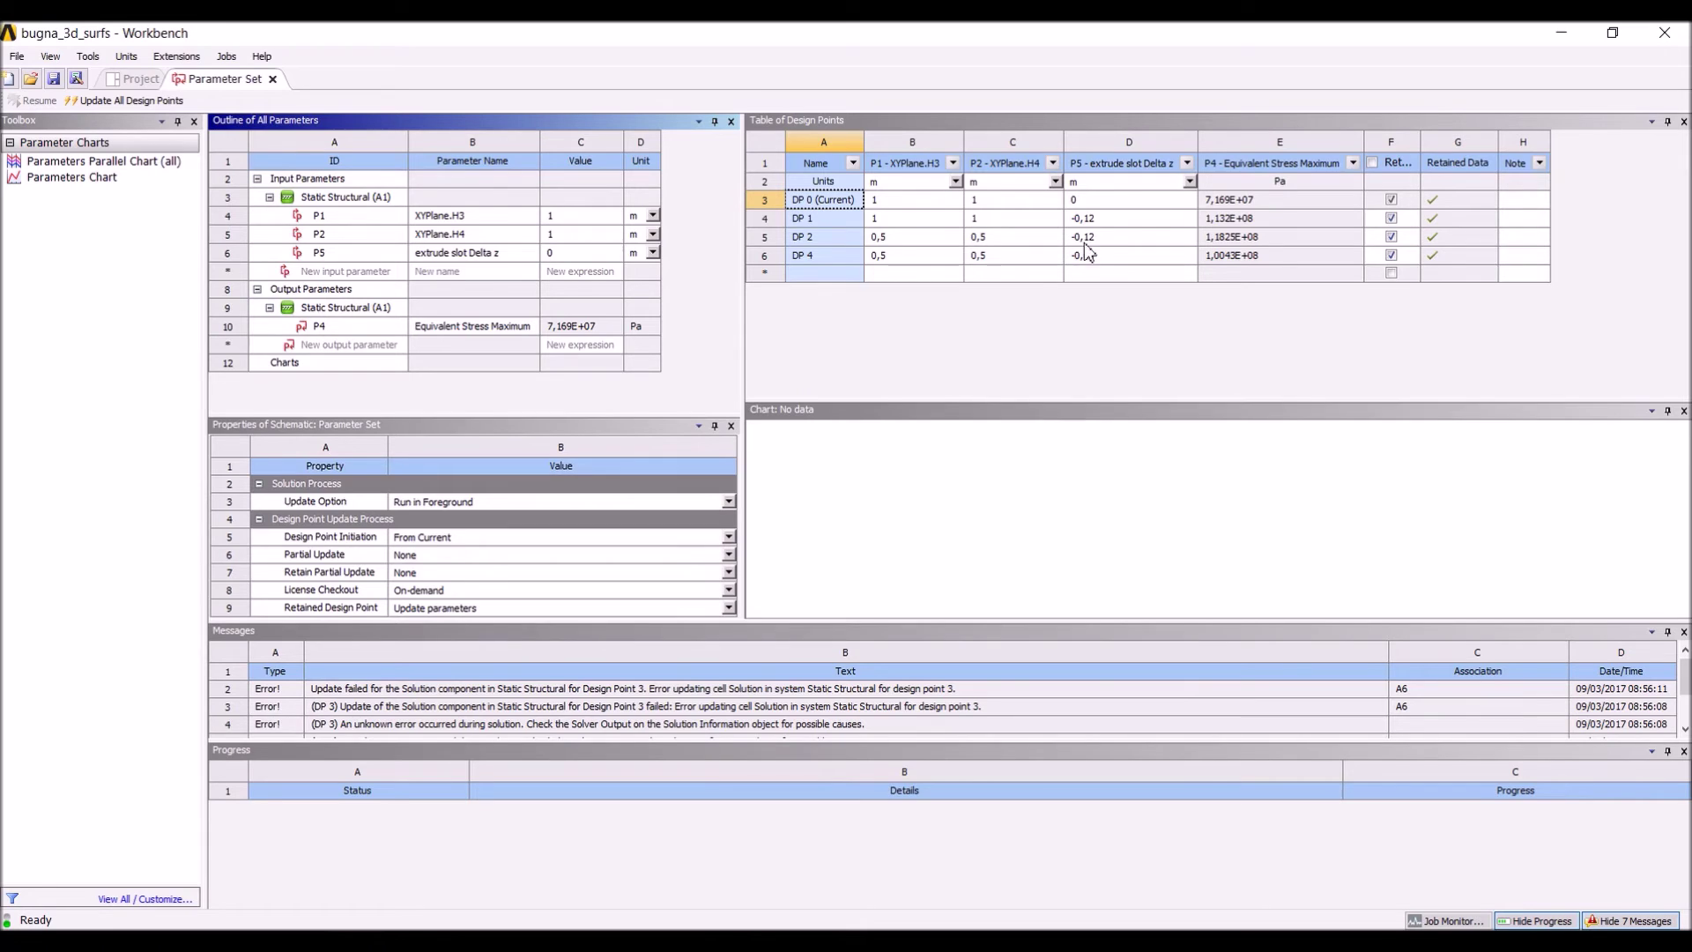
# Make DP 2 the current design point and open its Results cell in Mechanical.
pyautogui.rightClick(824, 240)
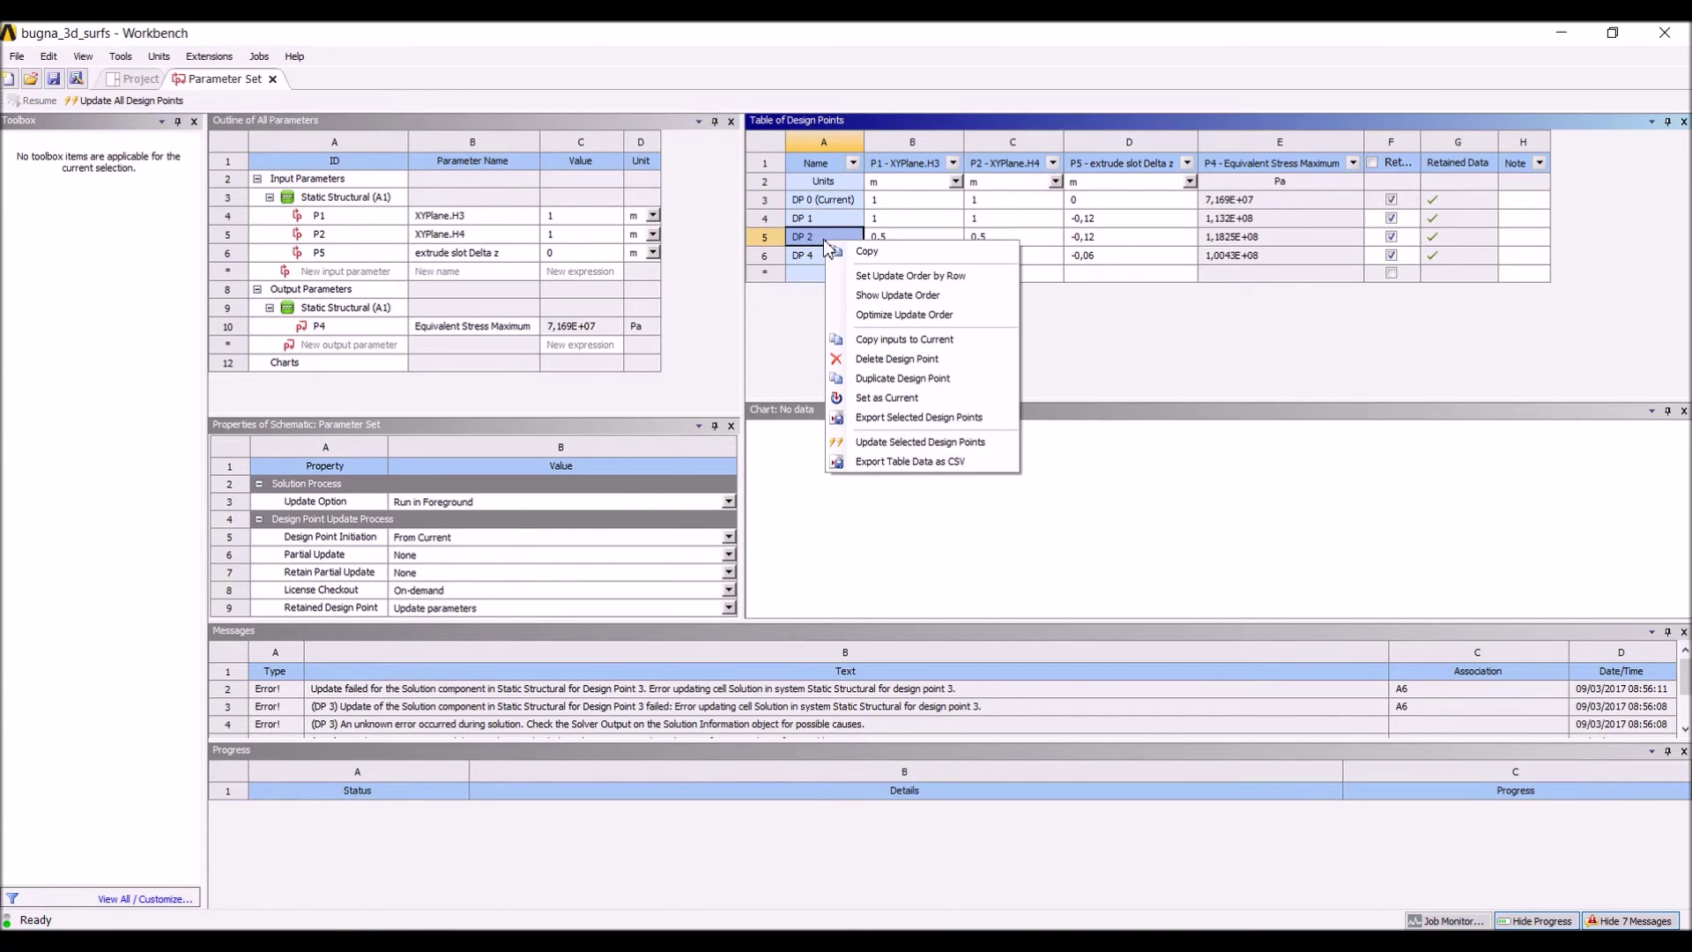
pyautogui.click(907, 405)
pyautogui.click(859, 529)
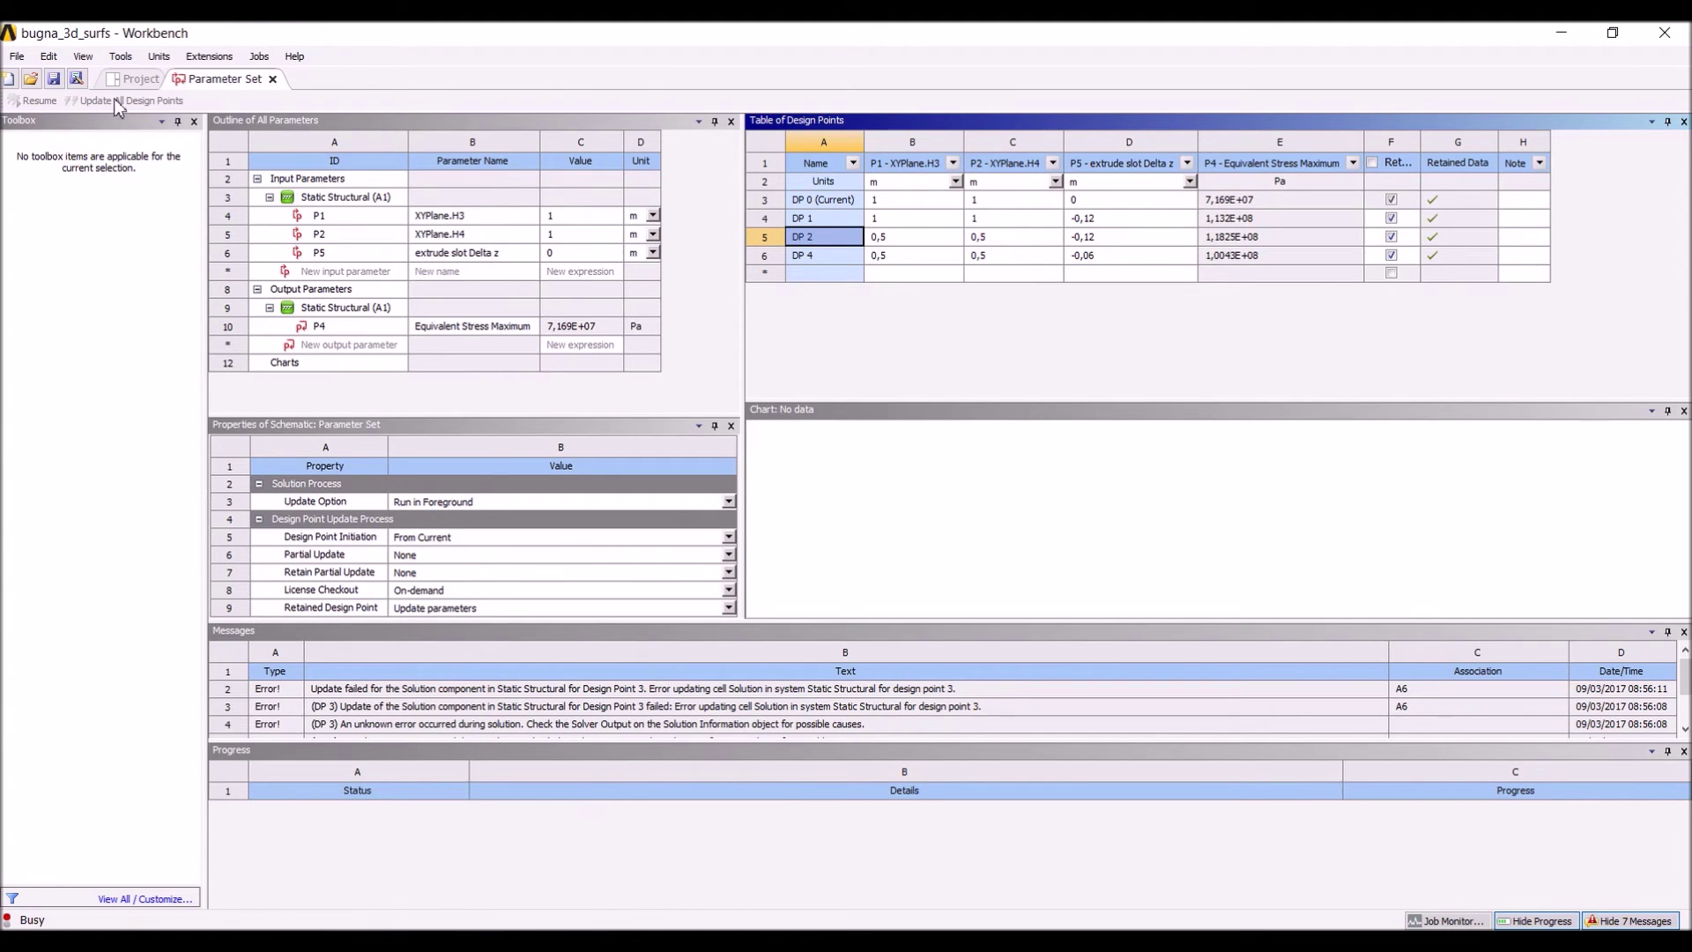
pyautogui.click(132, 79)
pyautogui.doubleClick(335, 319)
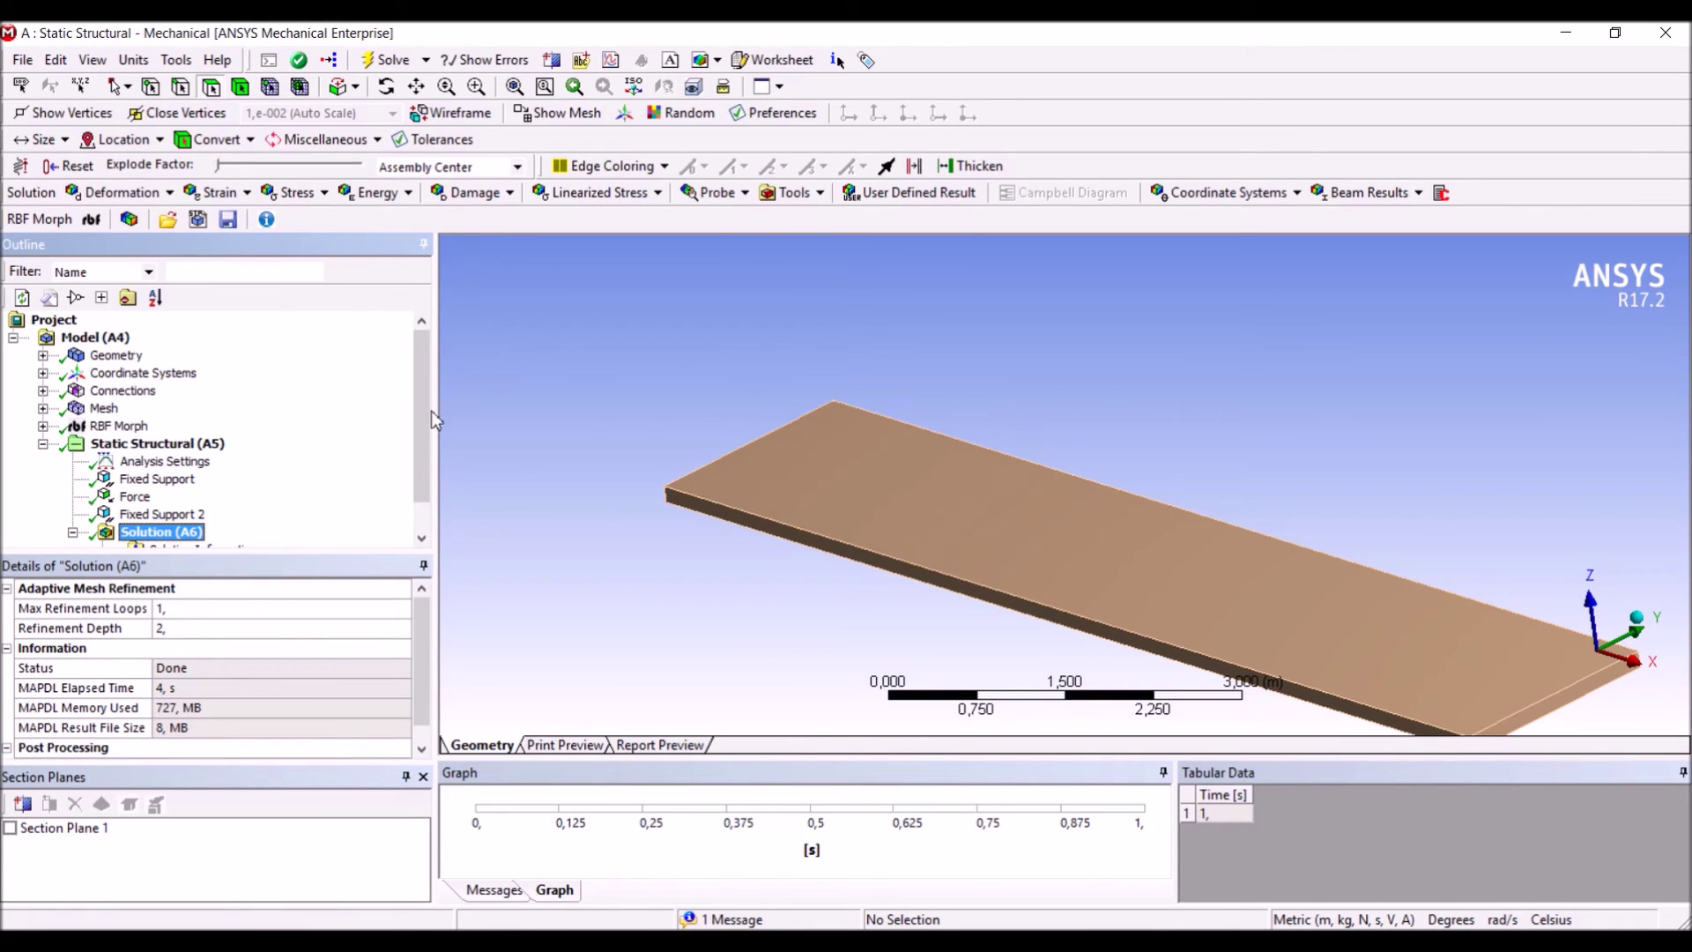
# Show the DP 2 Equivalent Stress contour peaking at 1.1825e8 Pa, rotating the plate side-on.
pyautogui.moveTo(420, 437); pyautogui.dragTo(419, 497)
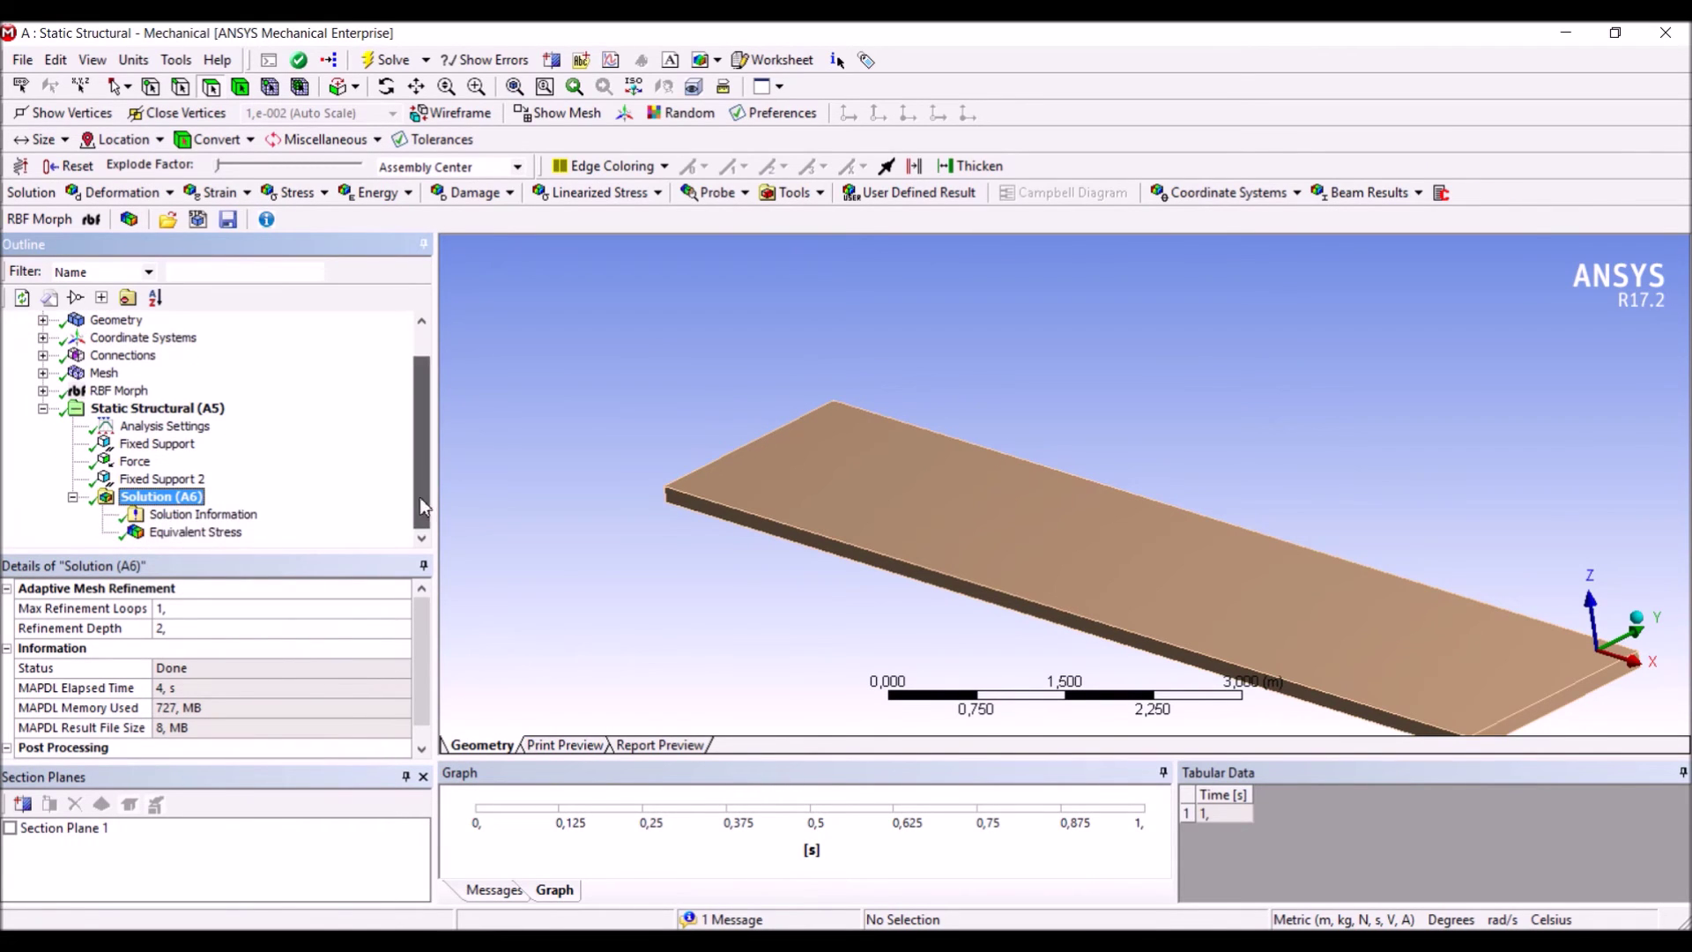
pyautogui.click(211, 533)
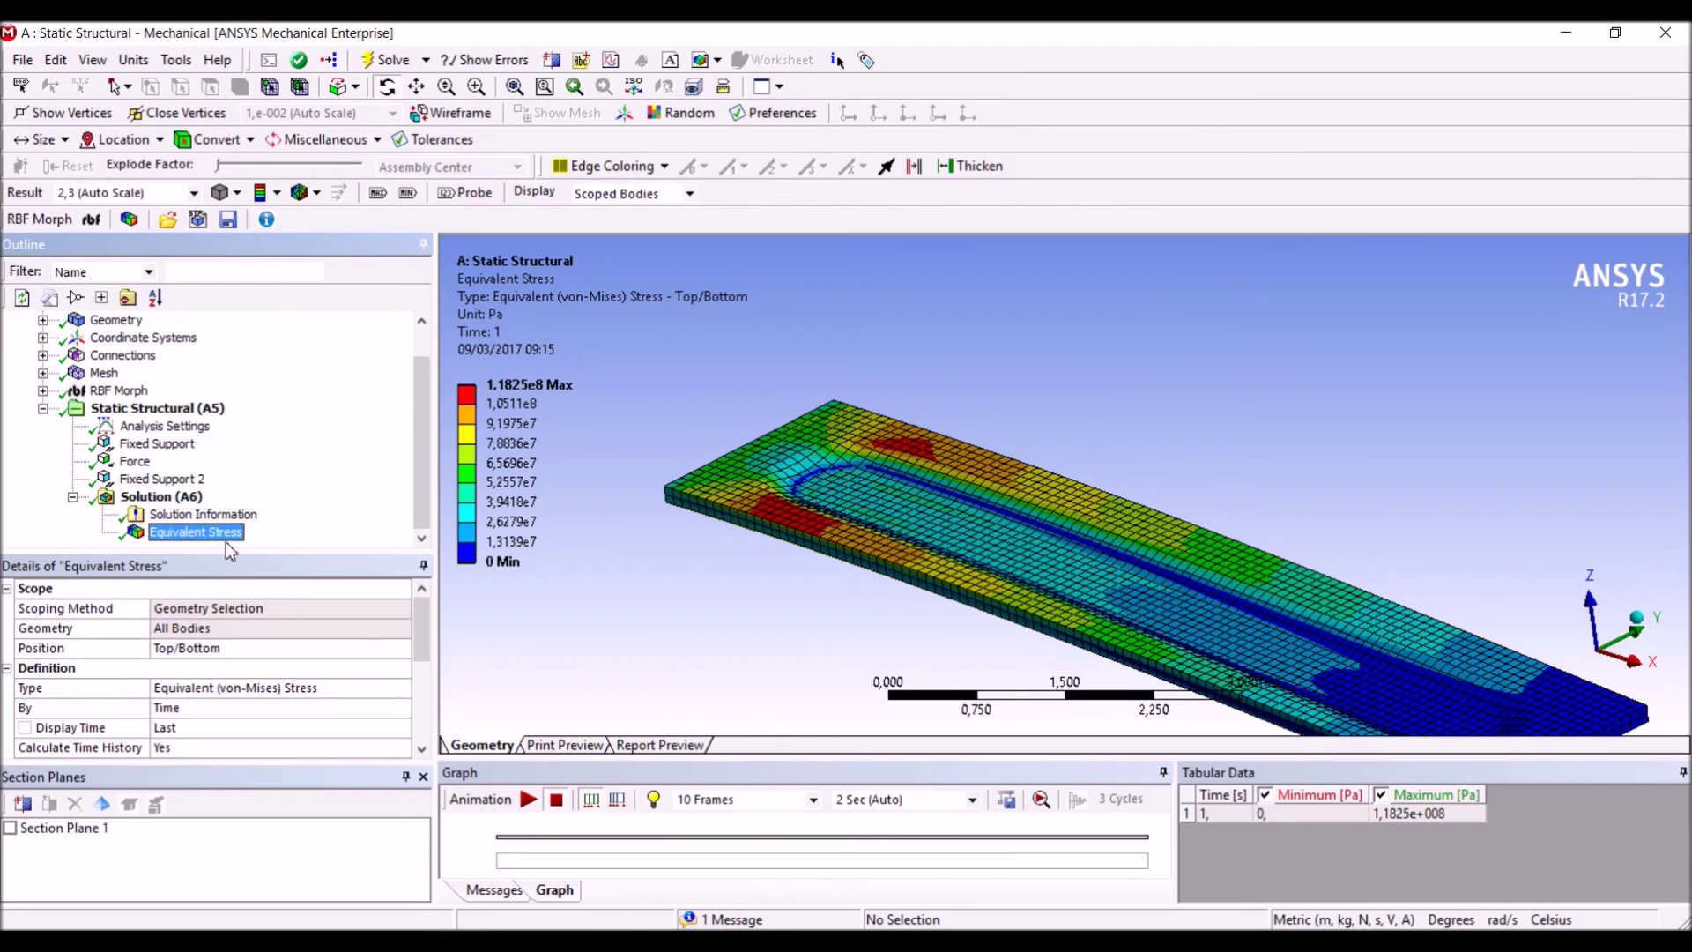
pyautogui.moveTo(1084, 559); pyautogui.dragTo(1002, 526, button='middle')
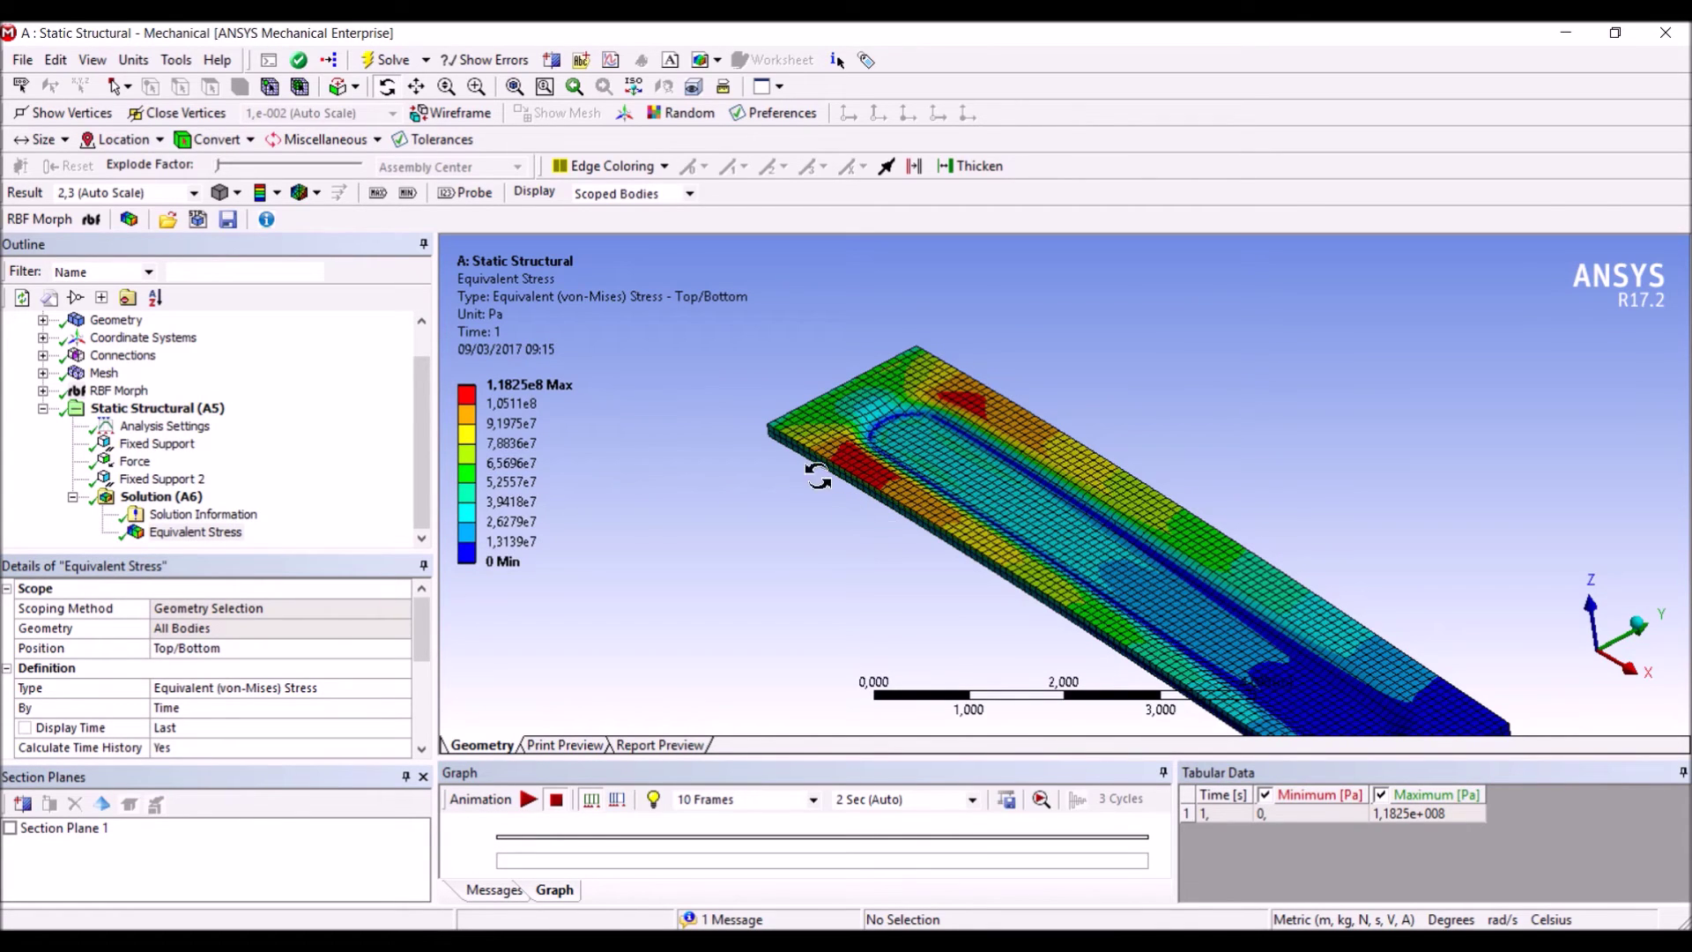
pyautogui.moveTo(1230, 573)
pyautogui.mouseDown()
pyautogui.moveTo(1245, 555)
pyautogui.moveTo(1248, 575)
pyautogui.mouseUp()
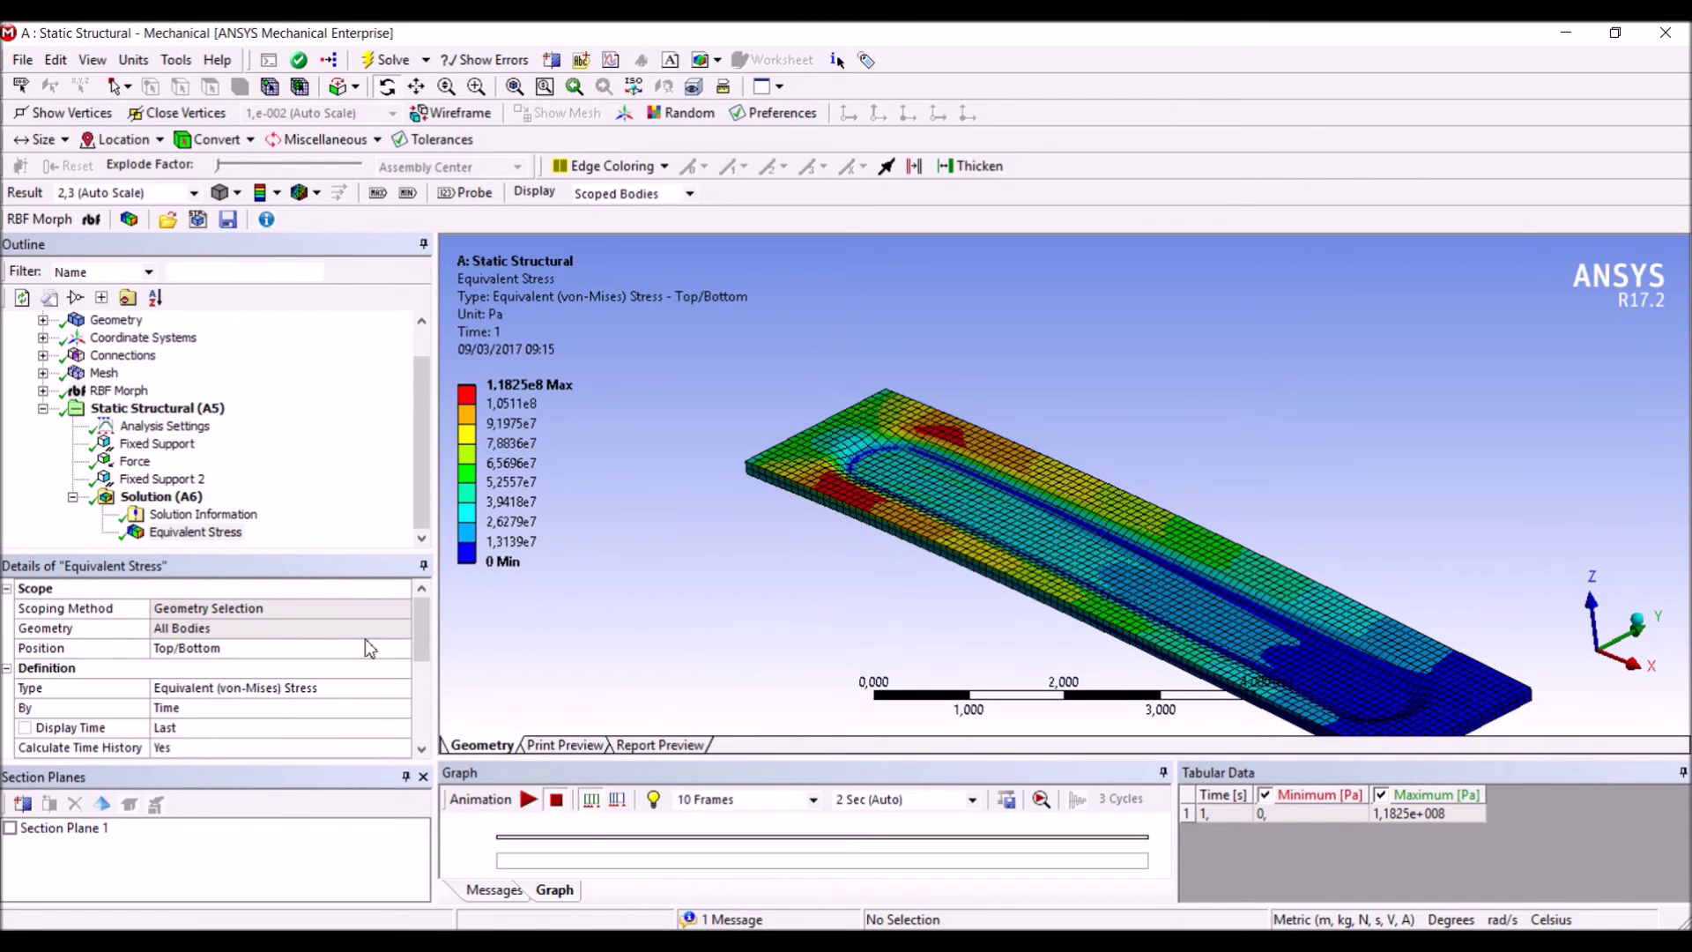
pyautogui.click(24, 832)
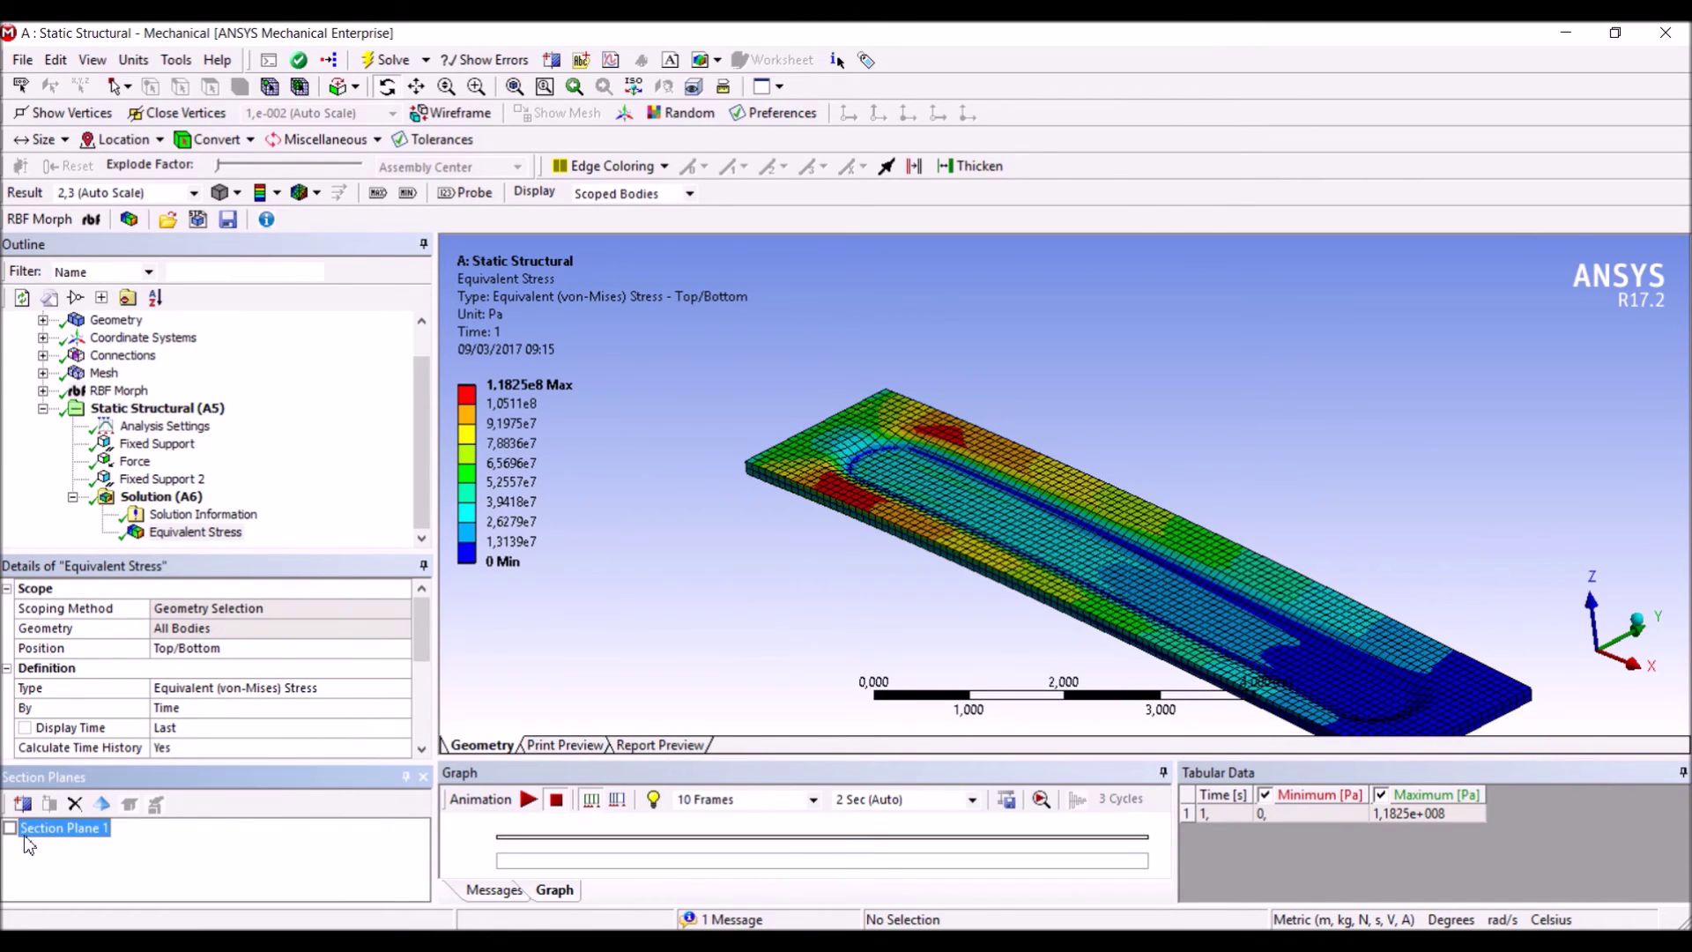
# Cut the stress plot with Section Plane 1, box-zoom onto the groove's rounded end, then remove the cut.
pyautogui.click(12, 828)
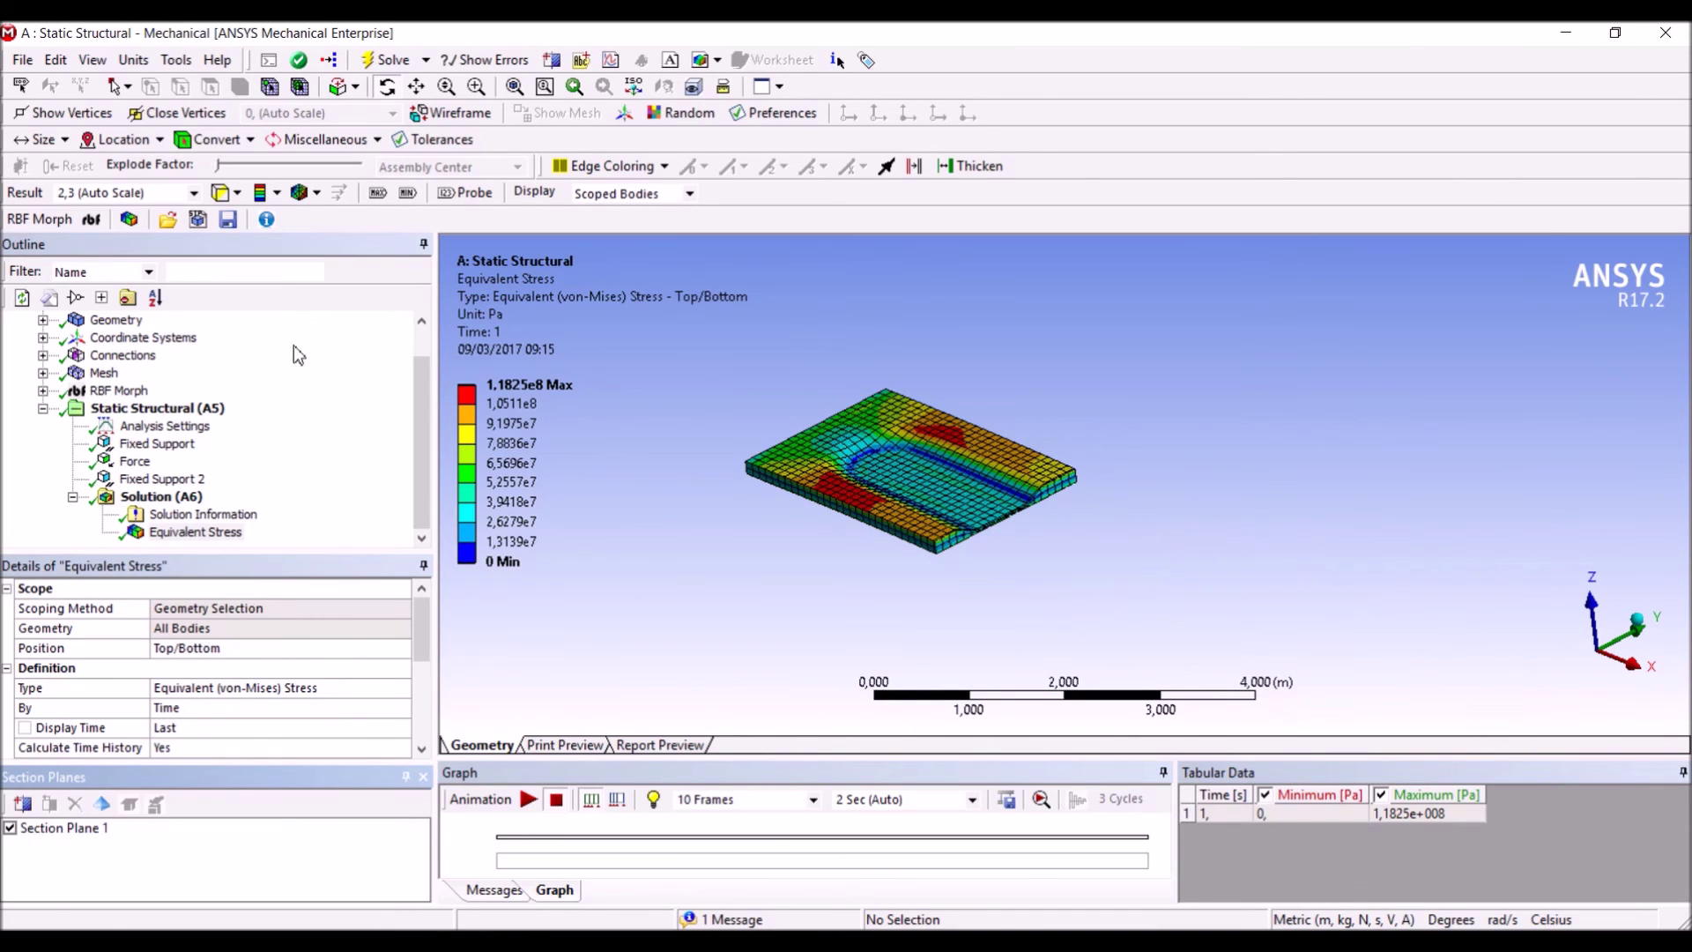
pyautogui.click(477, 87)
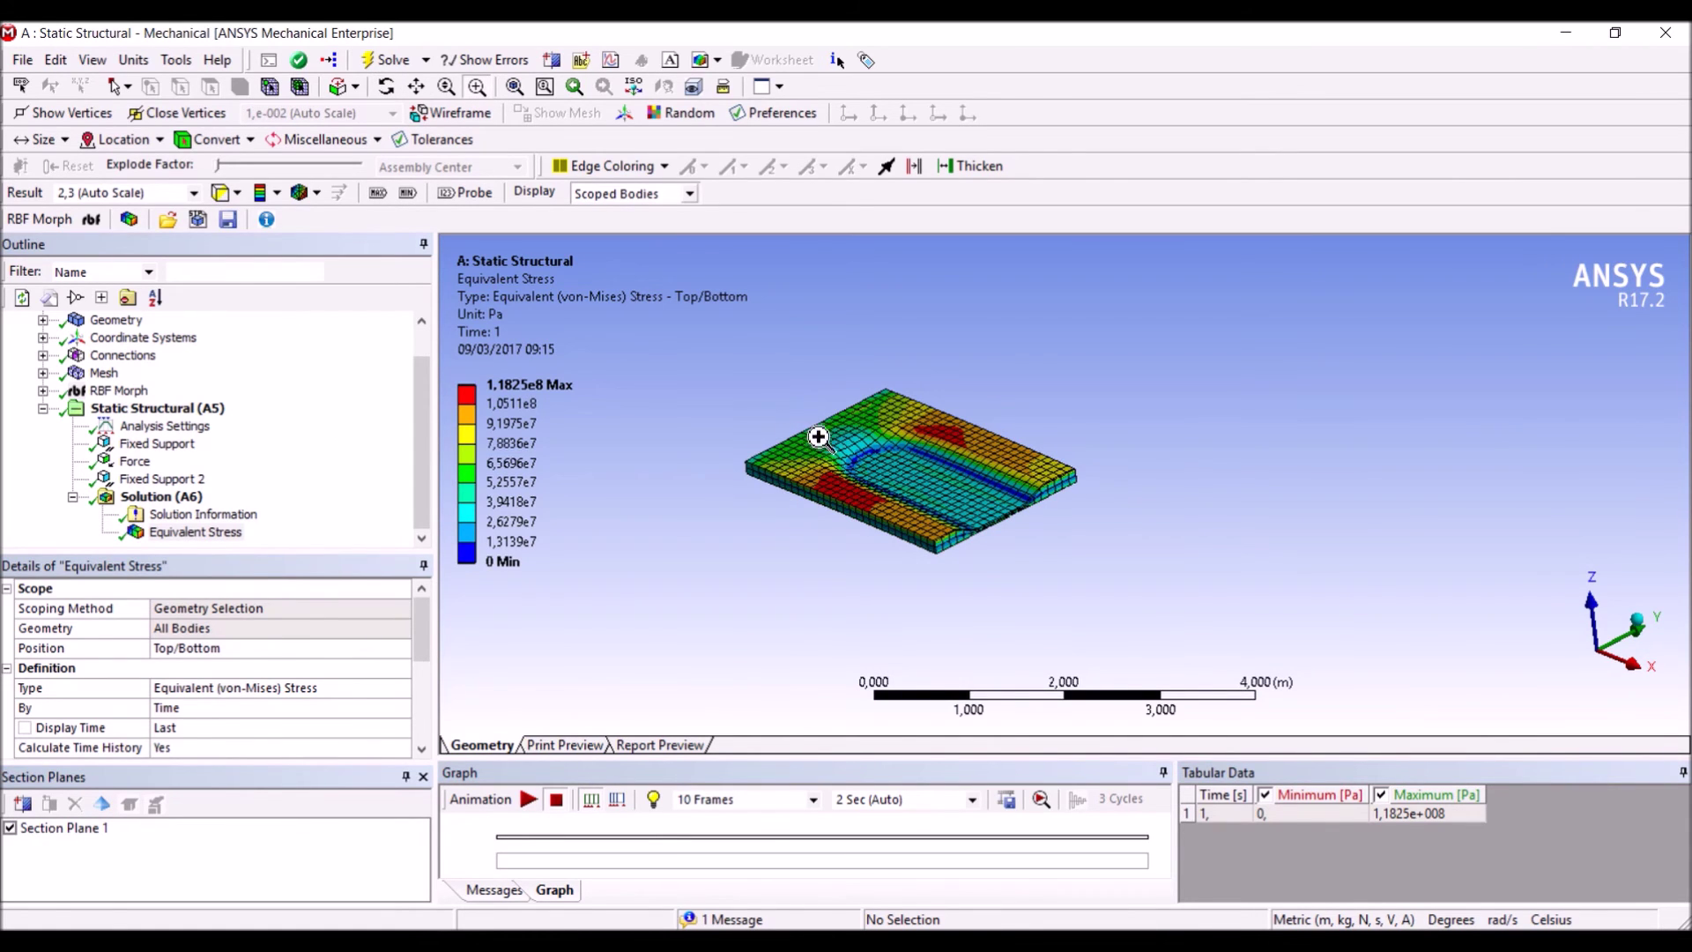
pyautogui.moveTo(815, 435); pyautogui.dragTo(1068, 549)
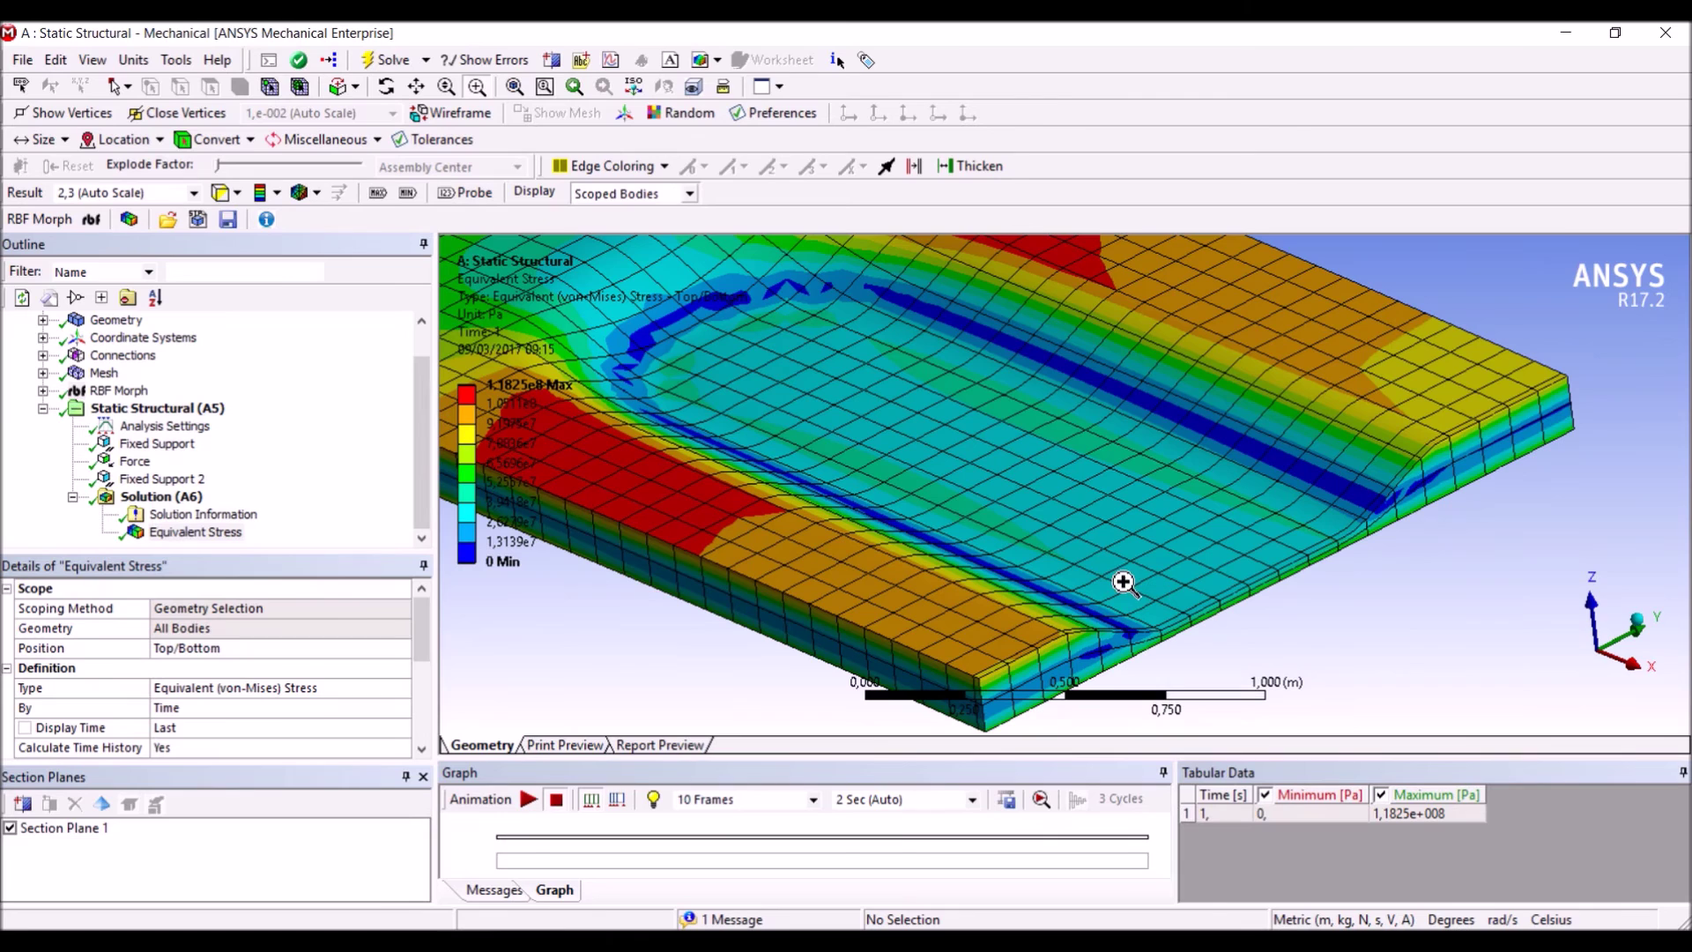
pyautogui.moveTo(825, 310); pyautogui.dragTo(1467, 679)
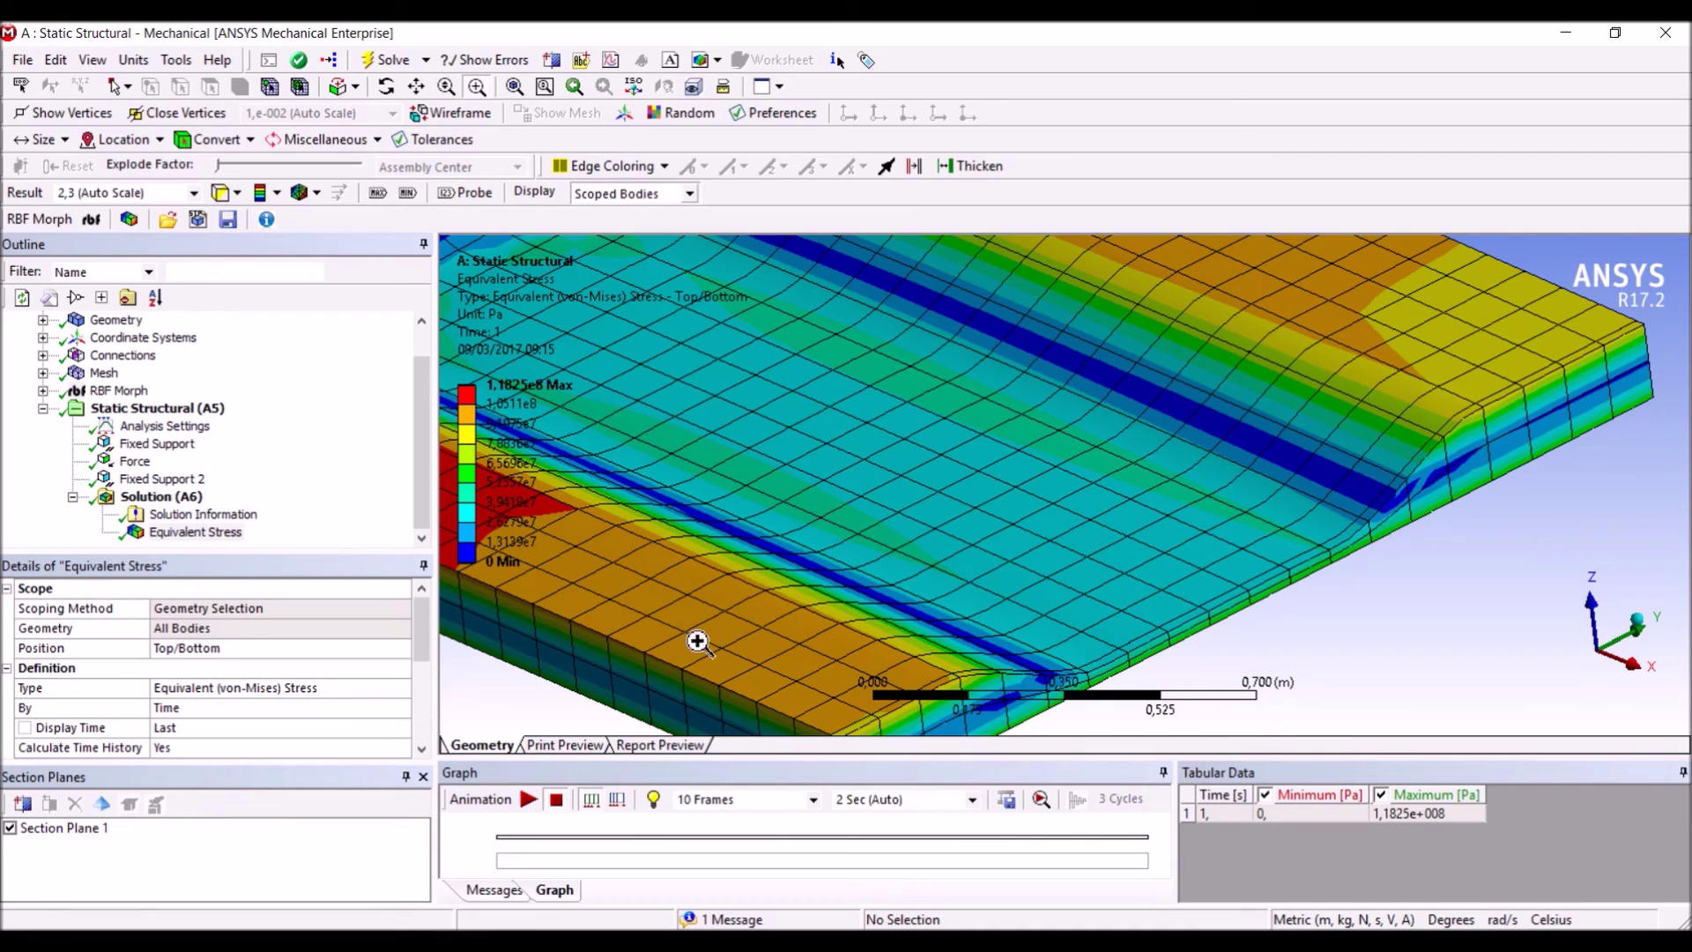
pyautogui.click(11, 828)
# Zoom out to see the DP 2 stress over the whole plate and return to Workbench.
pyautogui.scroll(3, 1022, 474)
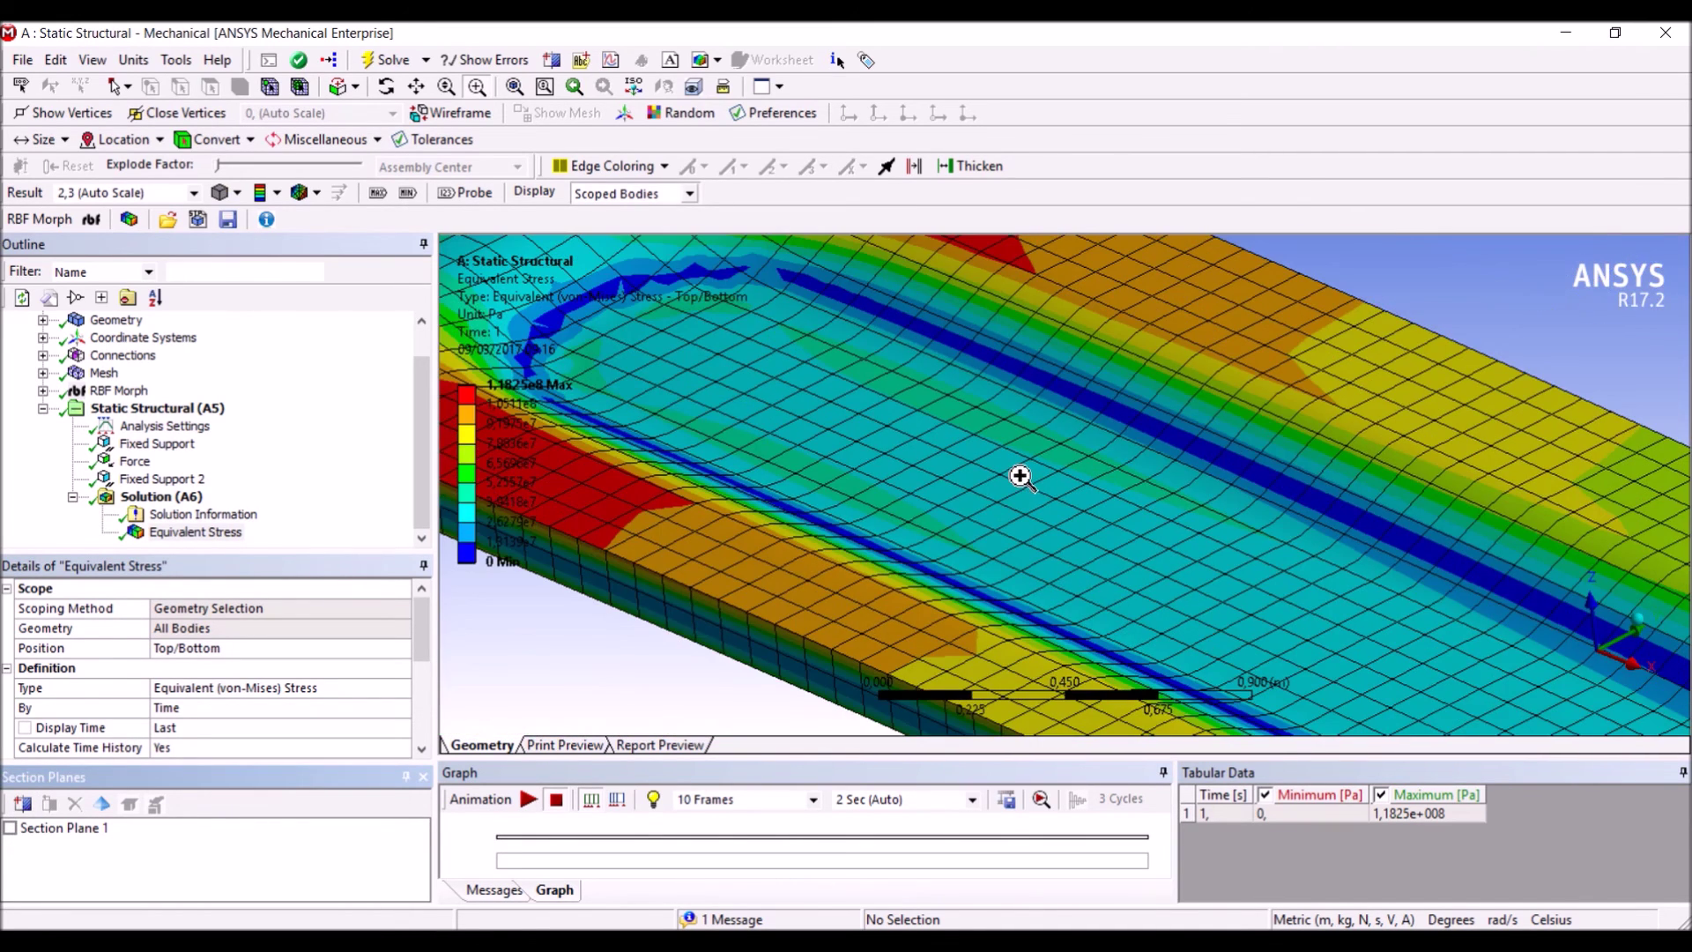
pyautogui.scroll(-2, 1020, 477)
pyautogui.scroll(-1, 1013, 477)
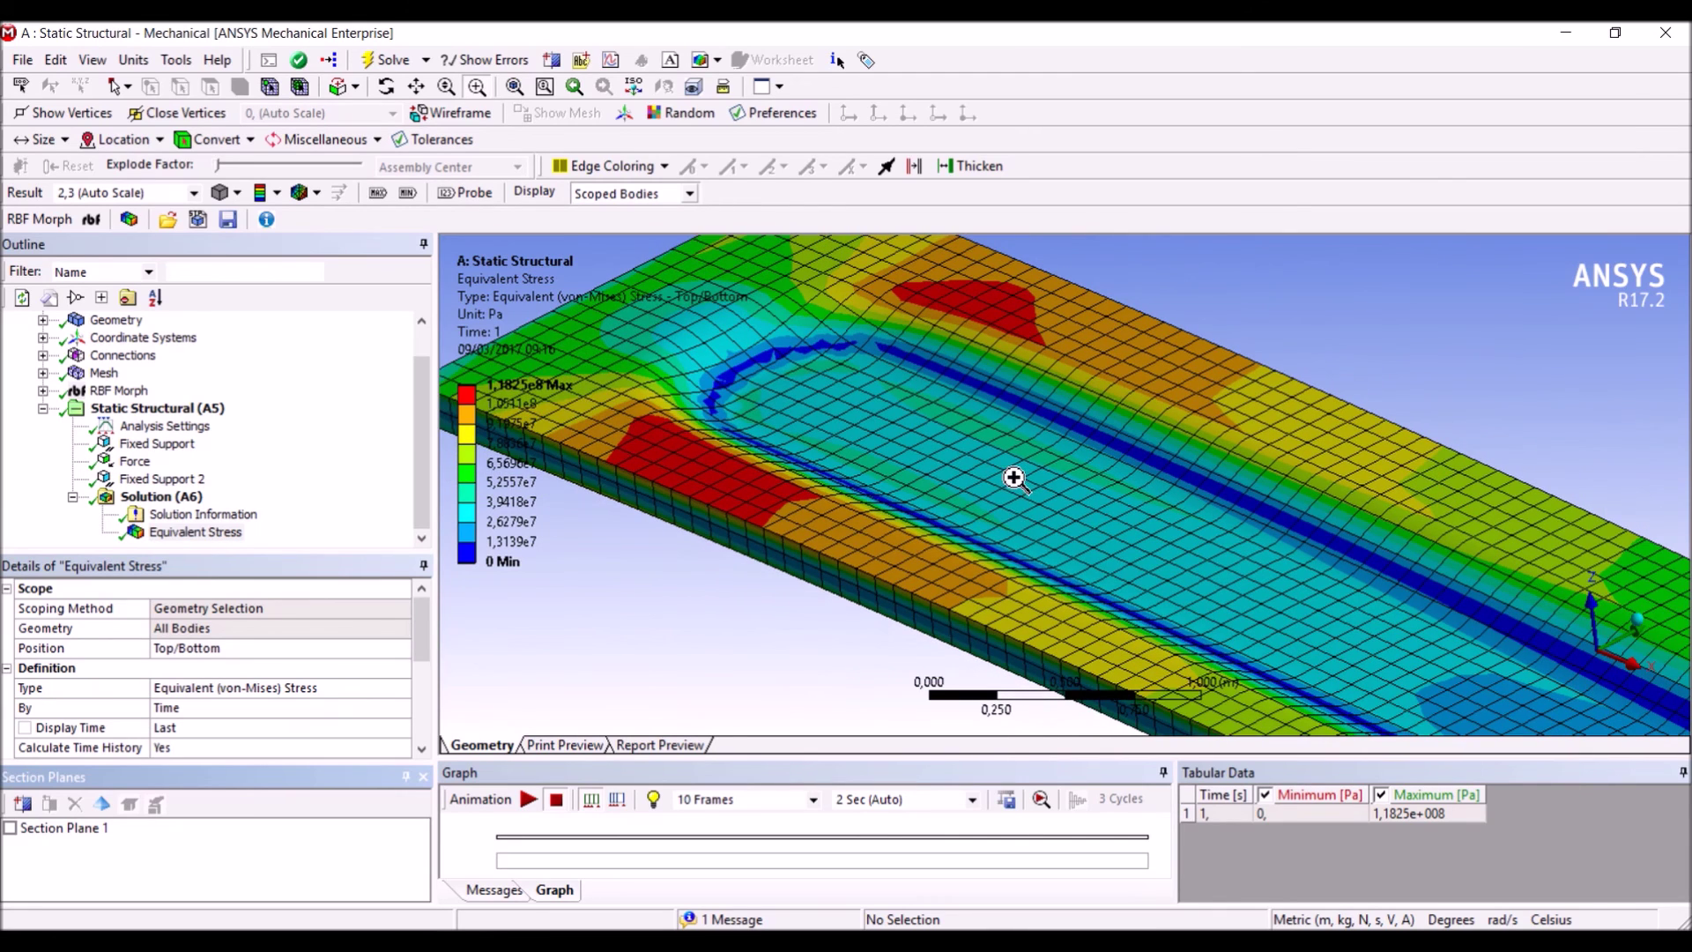
pyautogui.scroll(-1, 985, 494)
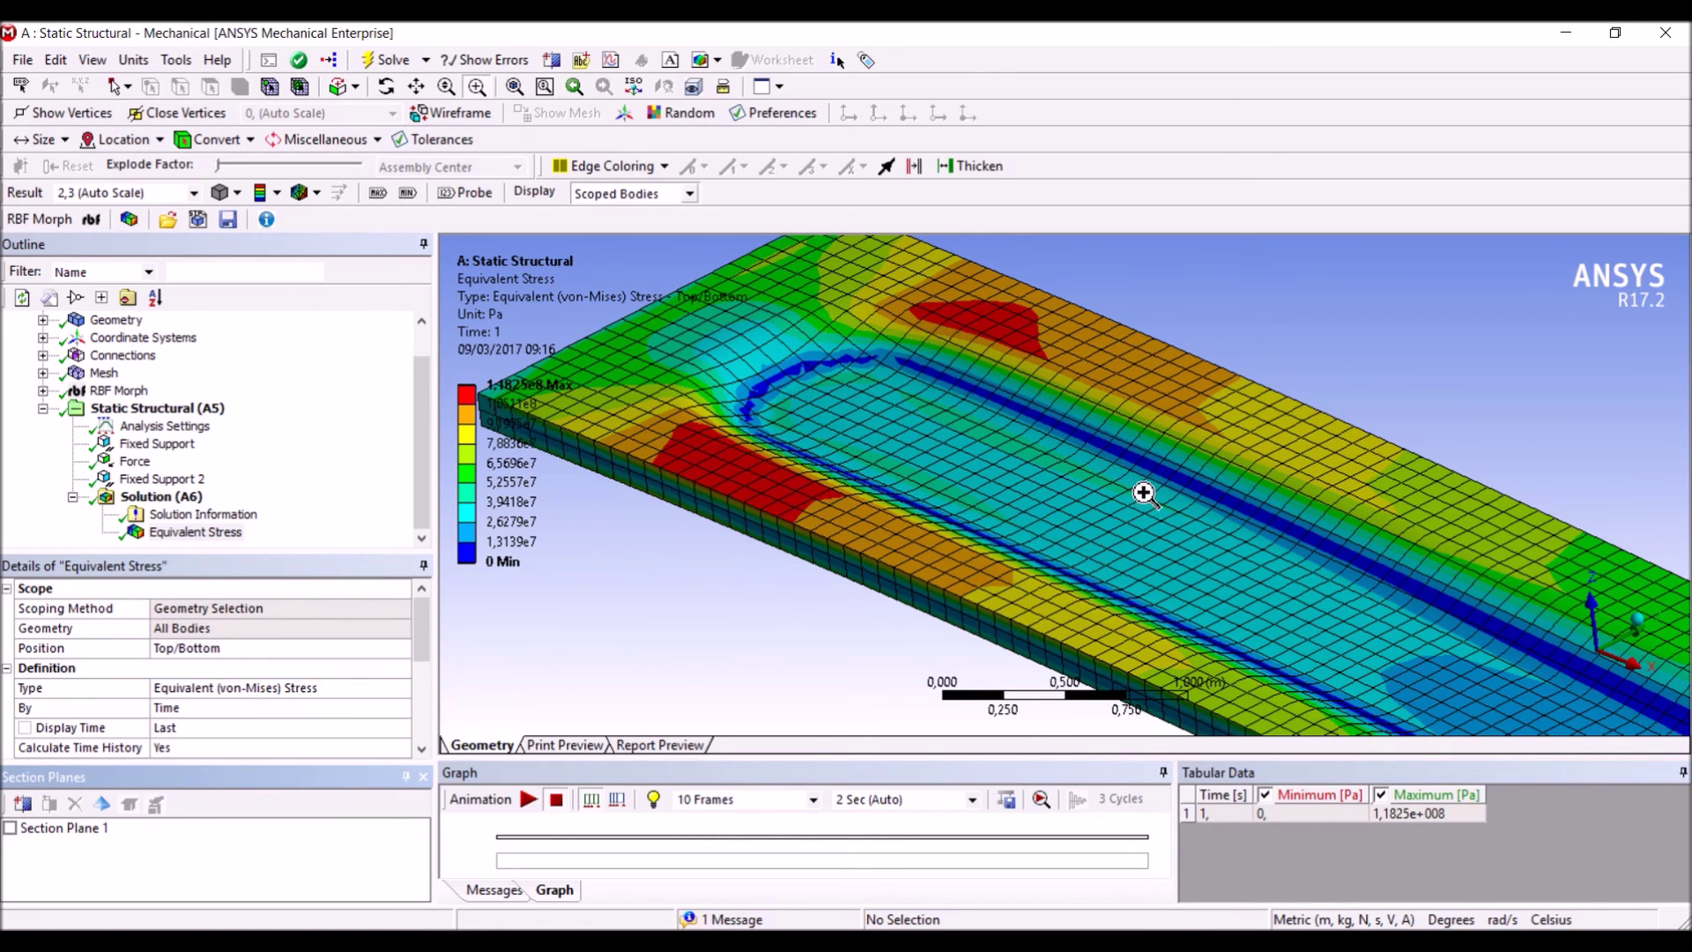
pyautogui.scroll(-1, 1136, 497)
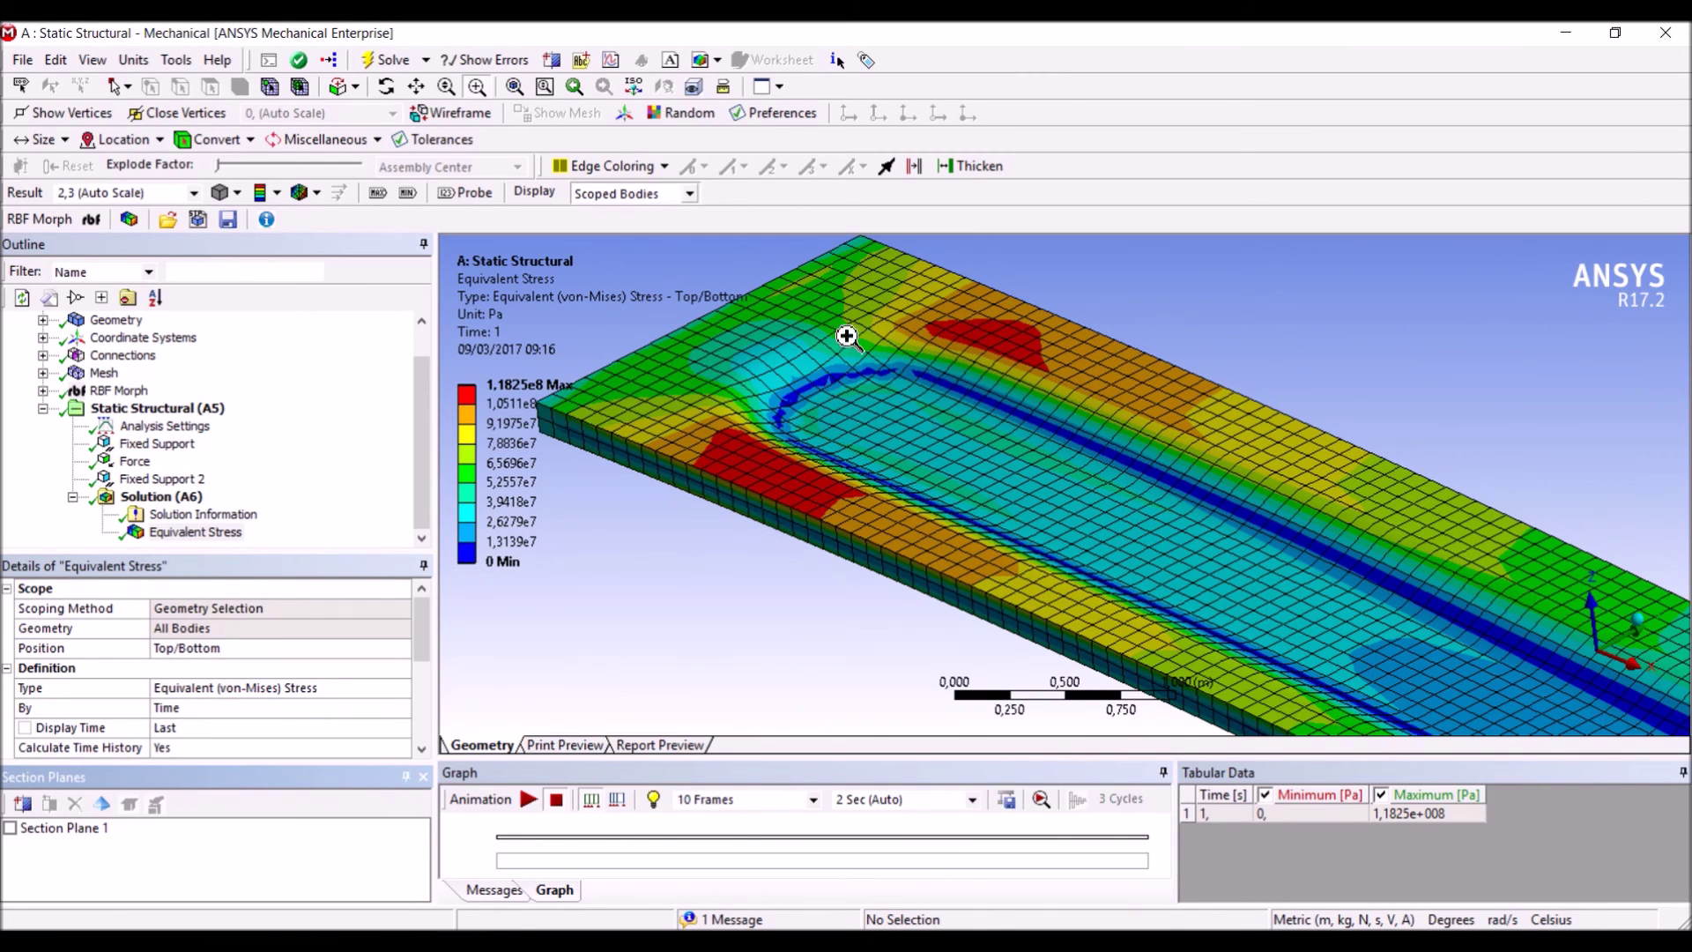
pyautogui.scroll(-2, 1201, 385)
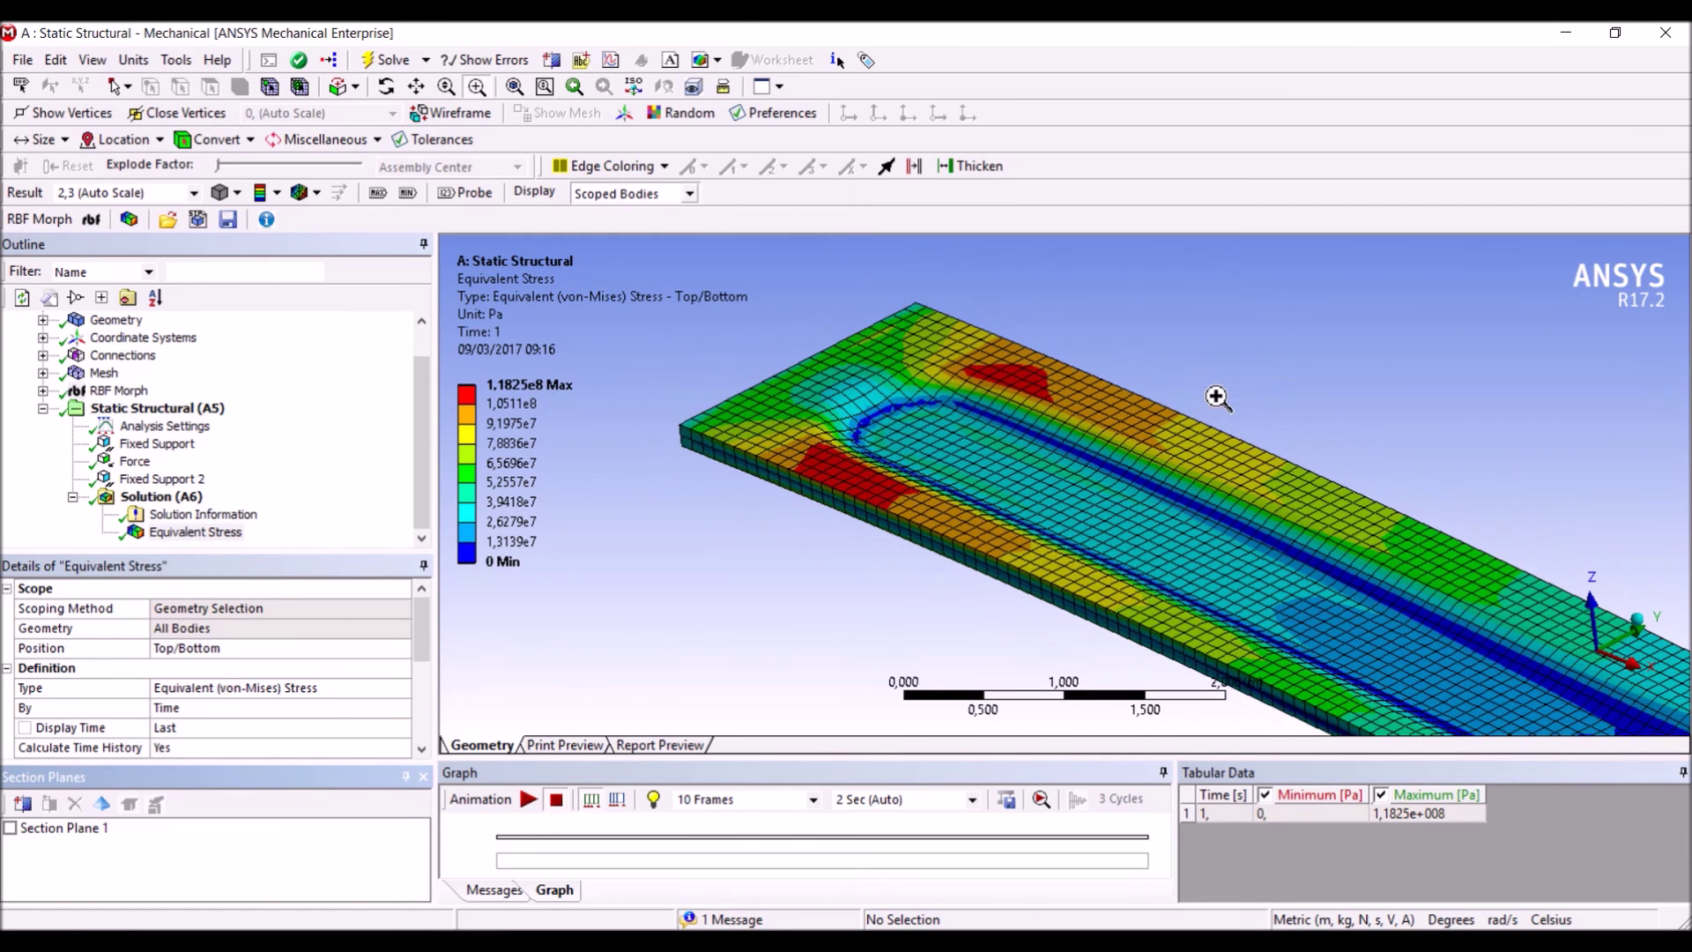
pyautogui.scroll(-1, 1201, 394)
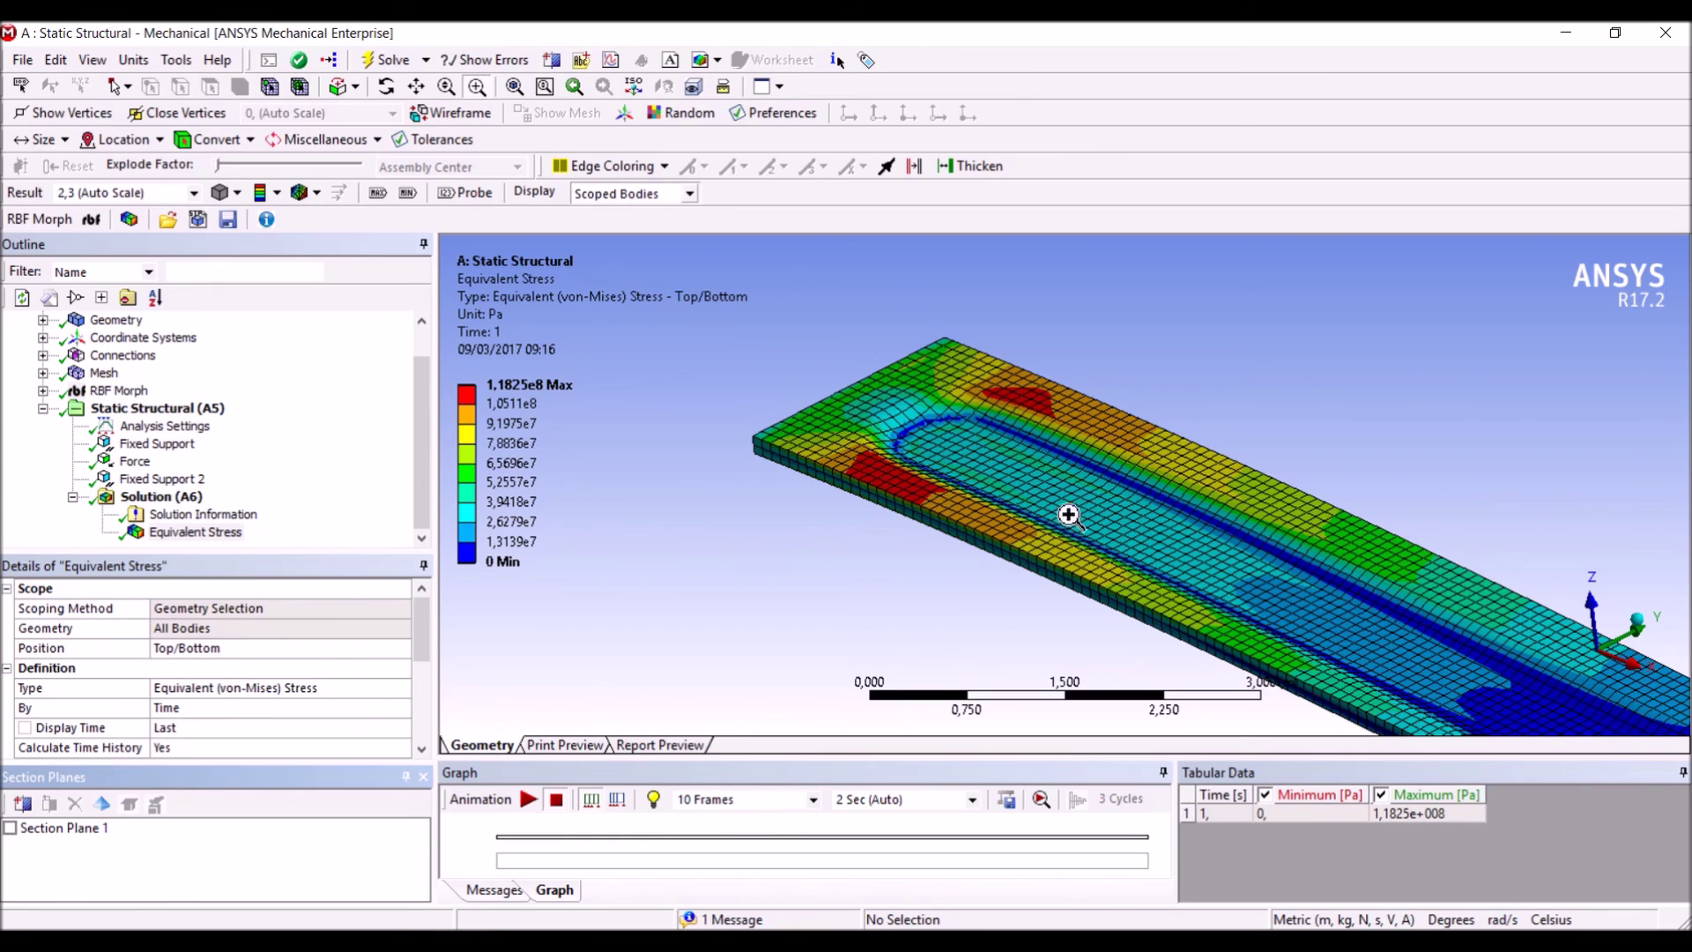
pyautogui.scroll(-2, 1250, 532)
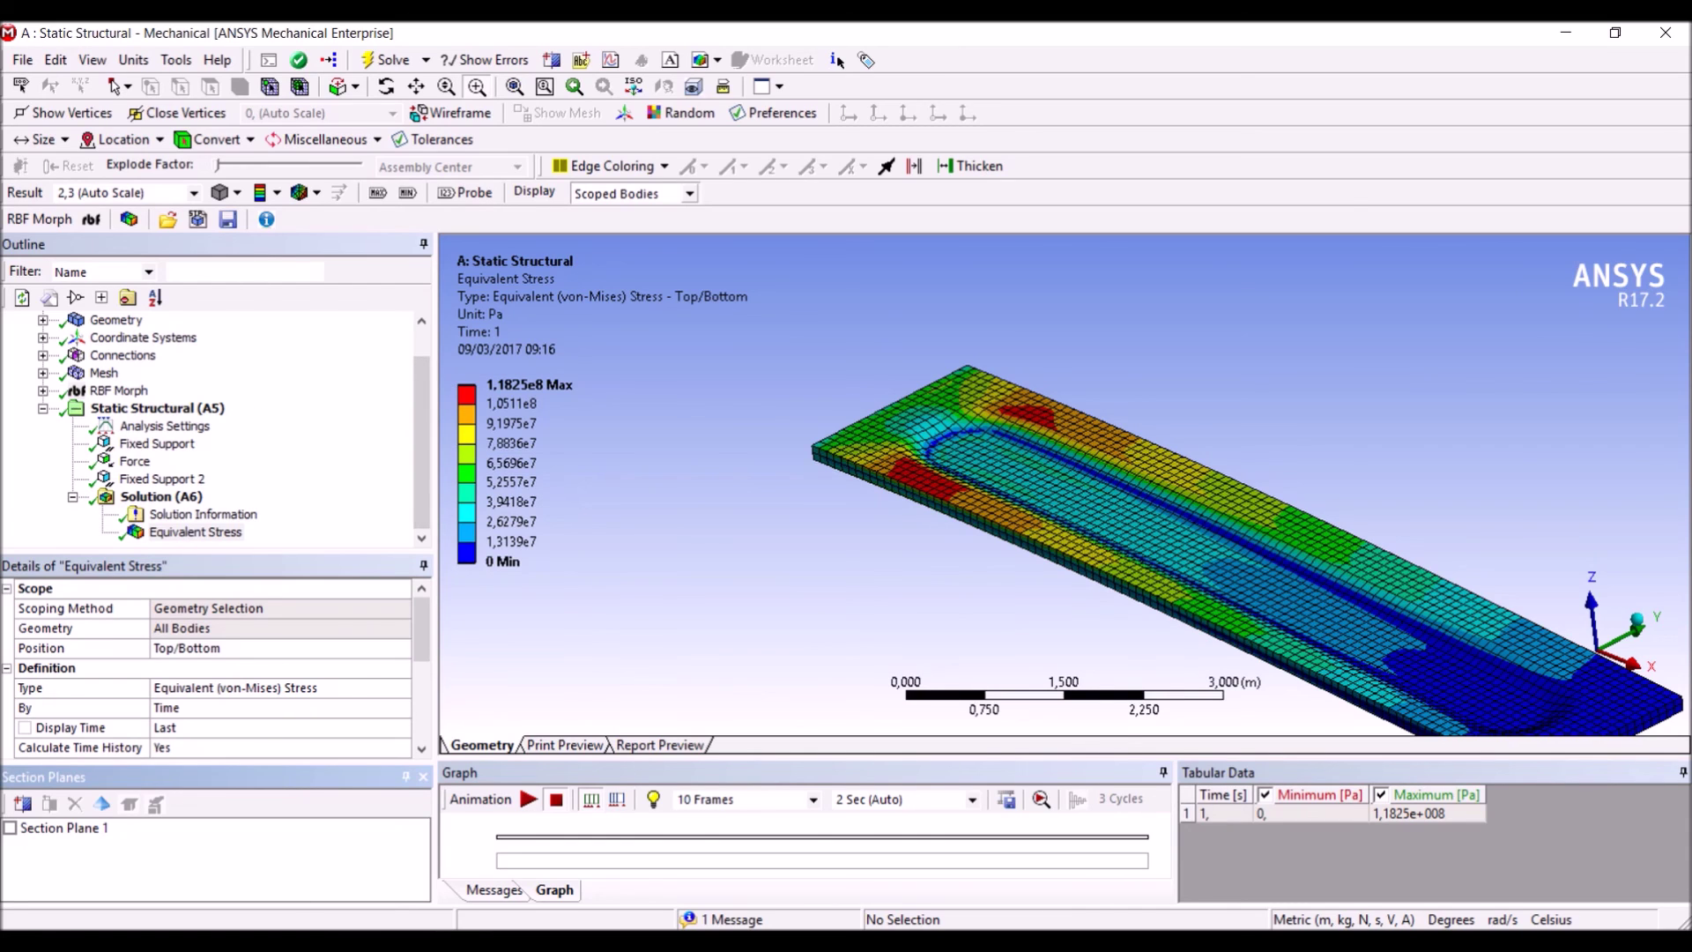
pyautogui.hotkey('alt', 'Tab')
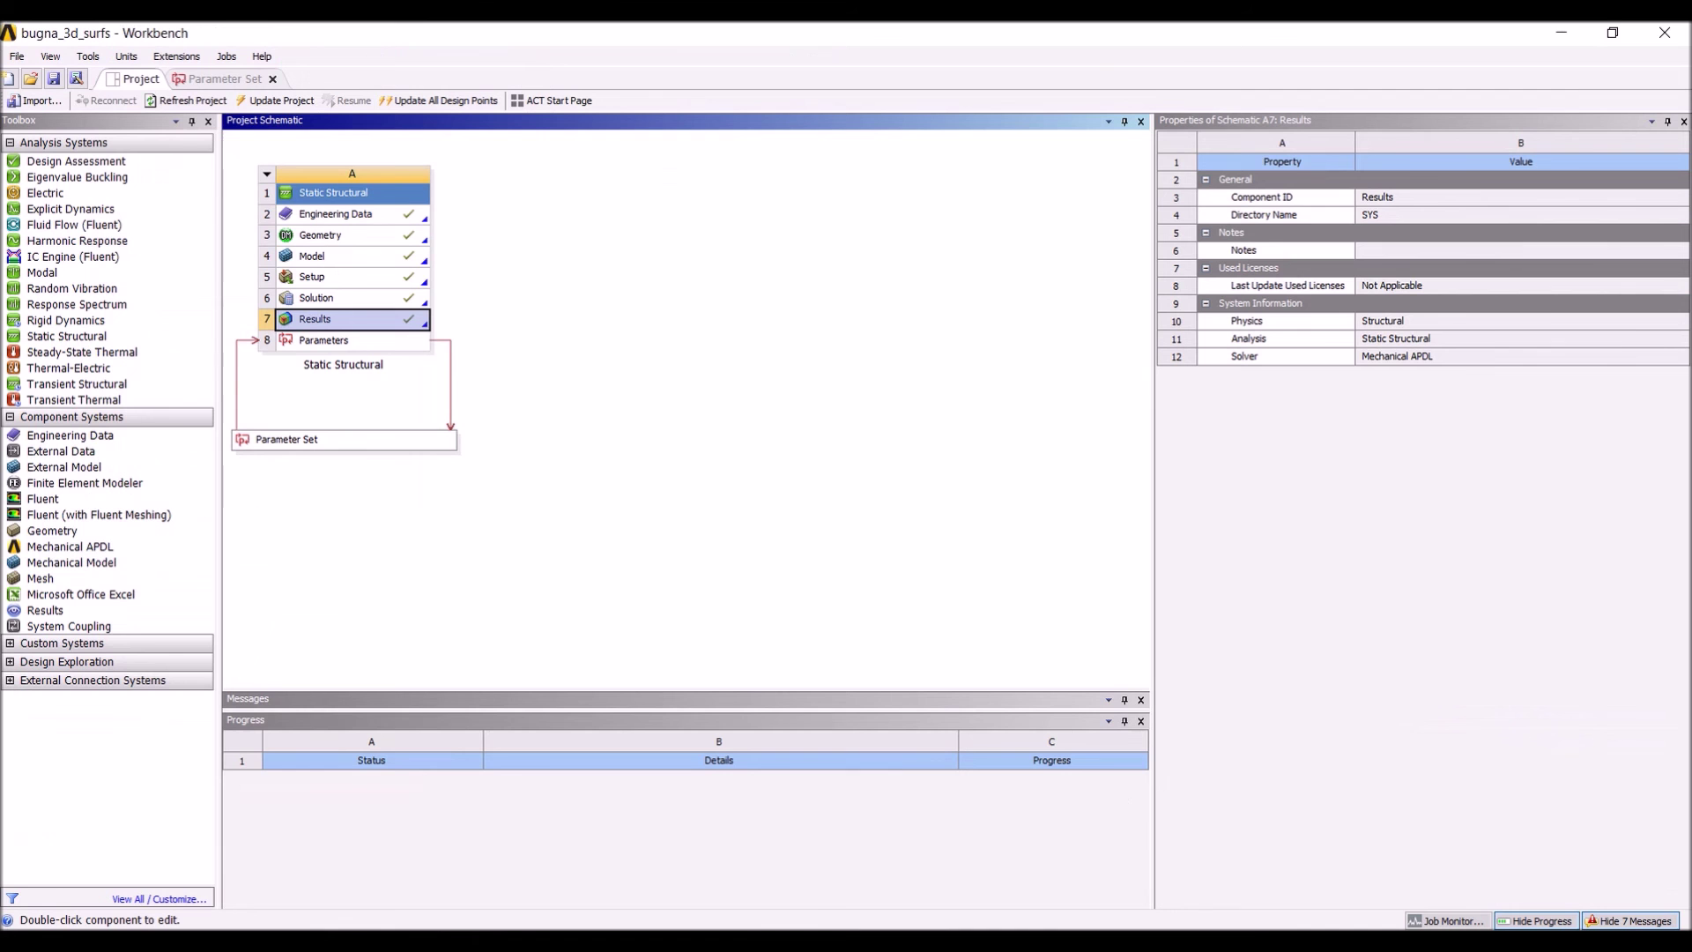
# Open the Parameter Set's design point table, with DP 2 as the current point.
pyautogui.click(379, 438)
pyautogui.click(225, 85)
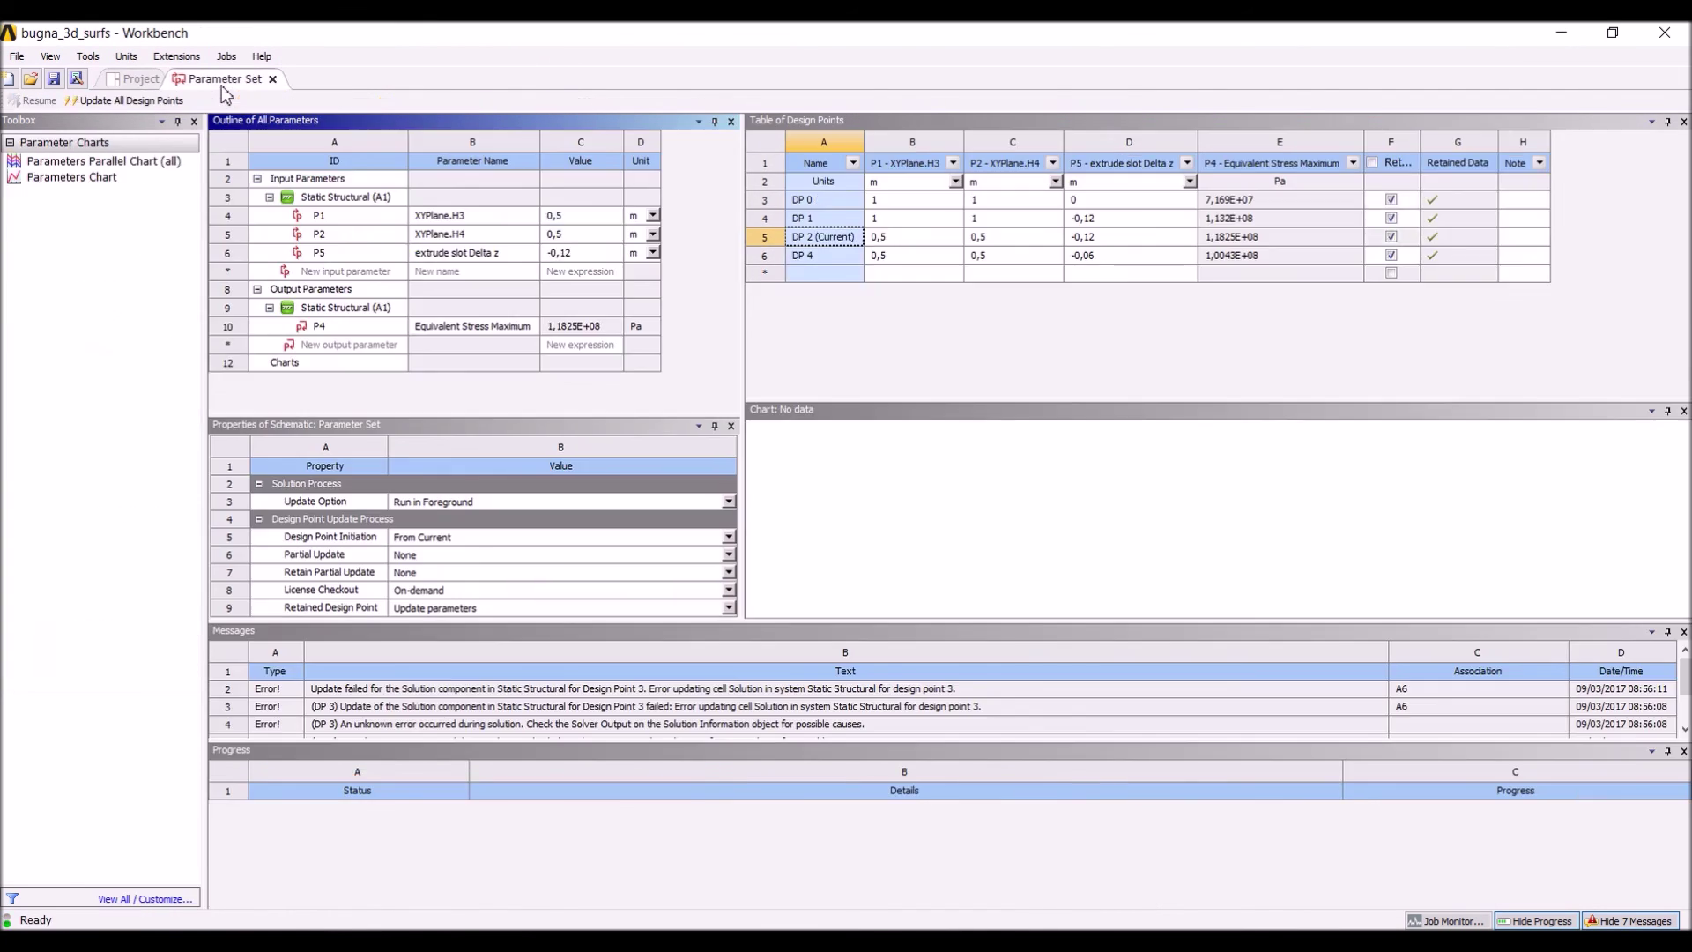